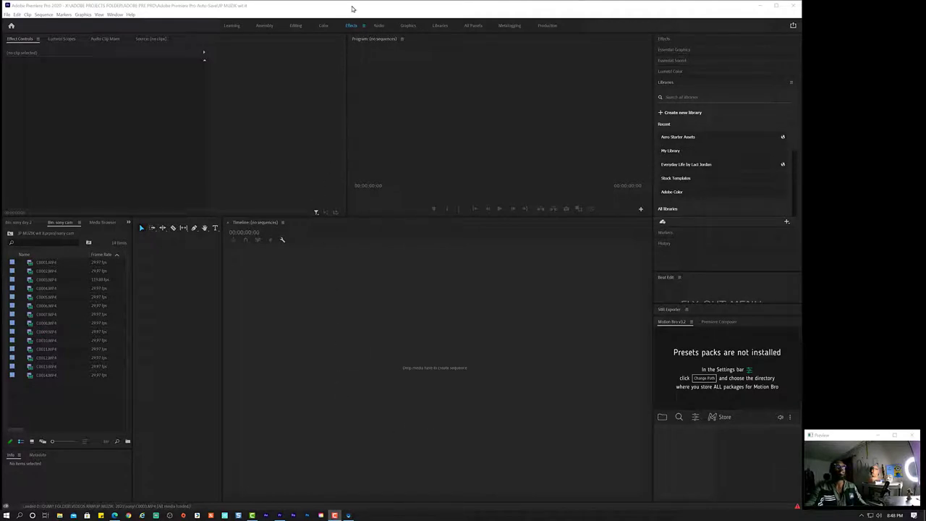
# - Return the Project panel to the root bin and show its four footage folders in List View
pyautogui.click(344, 58)
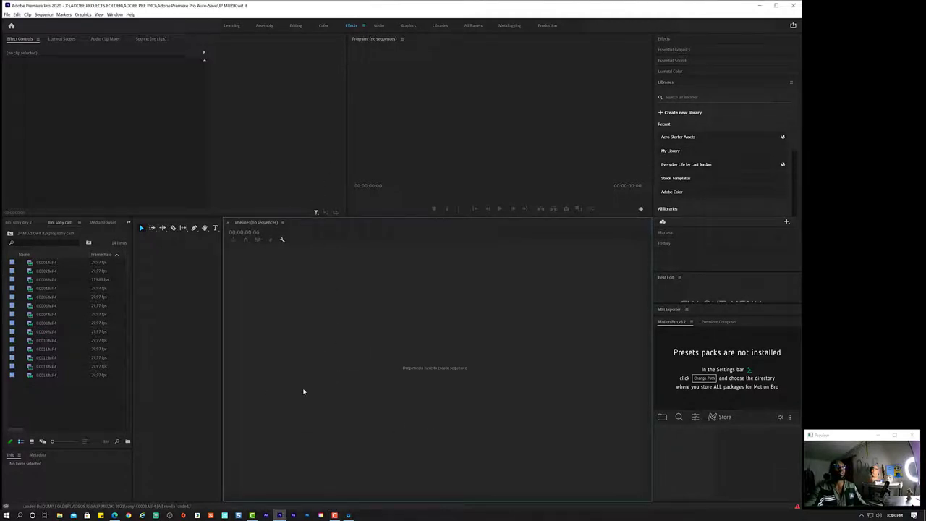
pyautogui.click(53, 396)
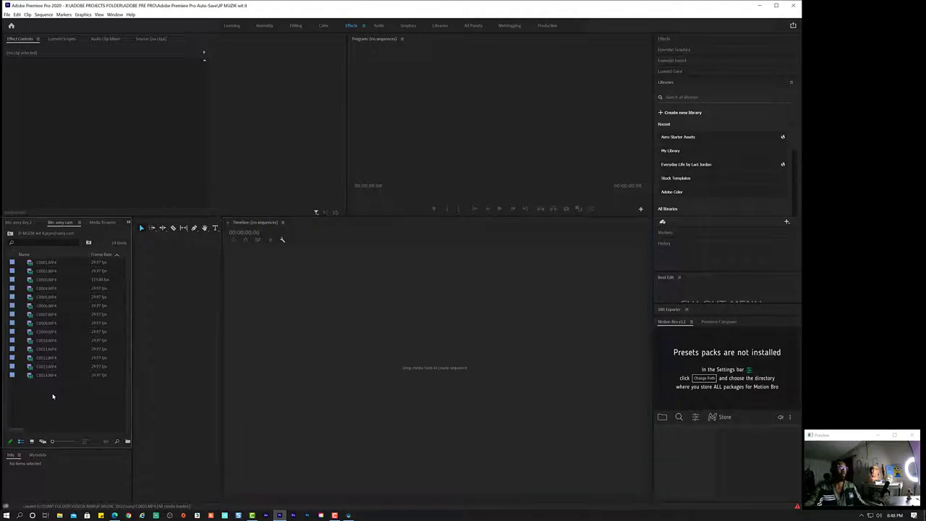
pyautogui.click(31, 441)
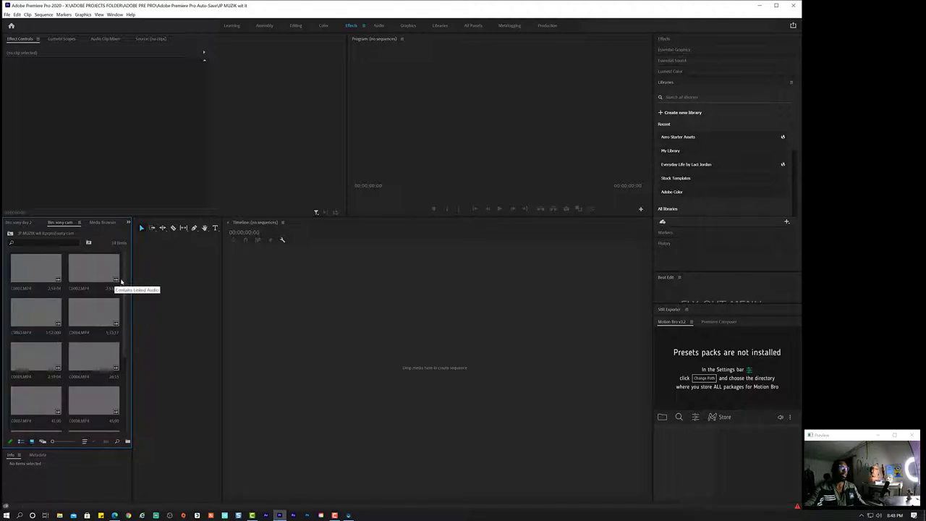
pyautogui.click(9, 235)
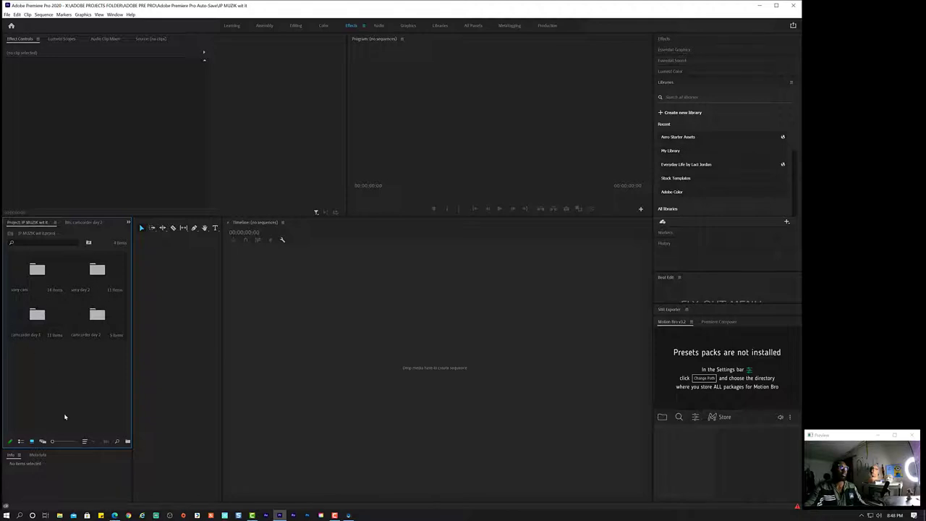
pyautogui.click(21, 441)
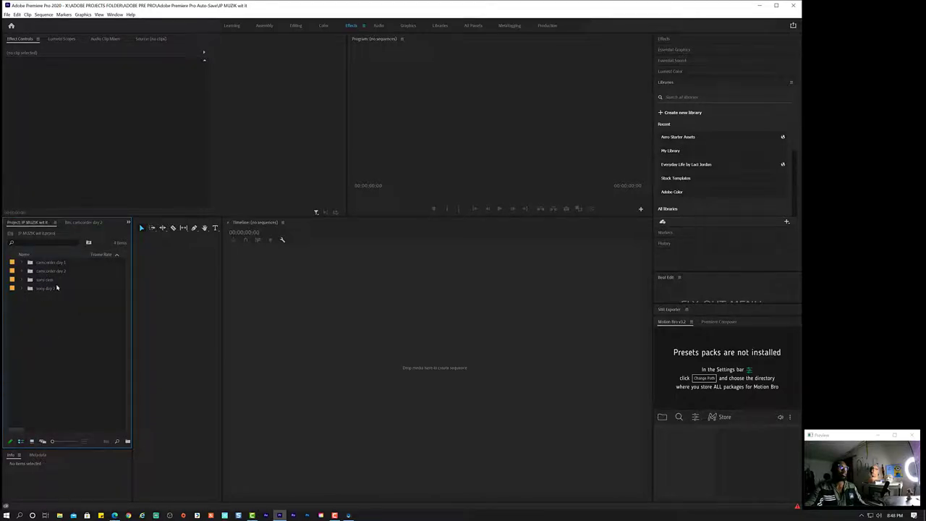
# - Expand the sony cam folder and select clip C0002.MP4
pyautogui.click(57, 279)
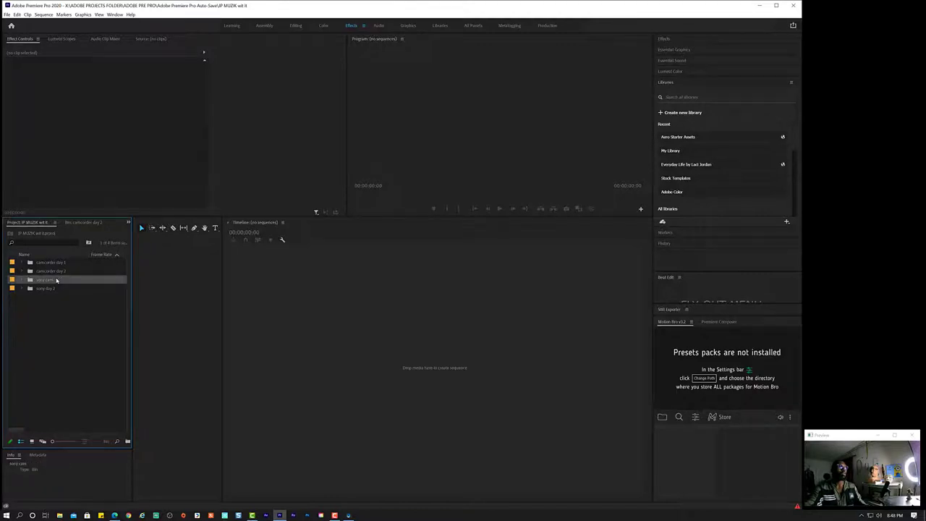
pyautogui.click(56, 279)
pyautogui.click(21, 279)
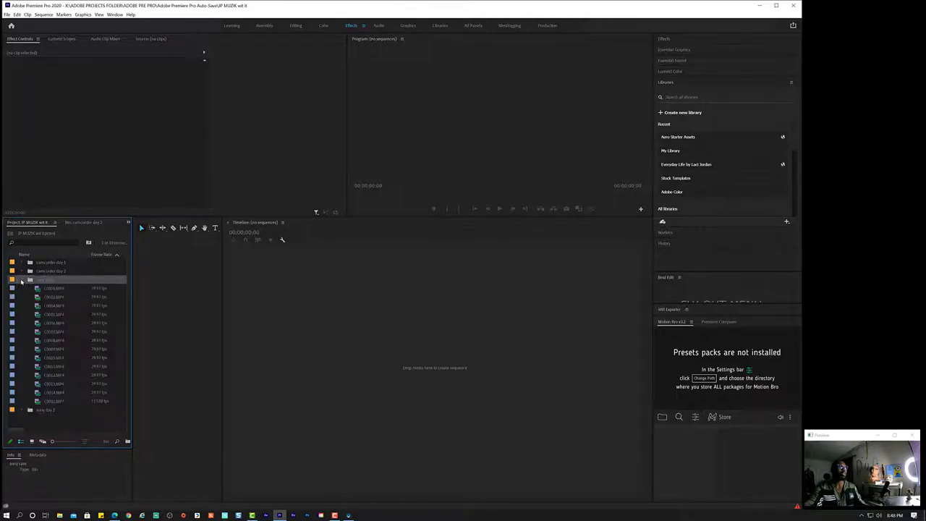
pyautogui.click(63, 288)
pyautogui.click(63, 297)
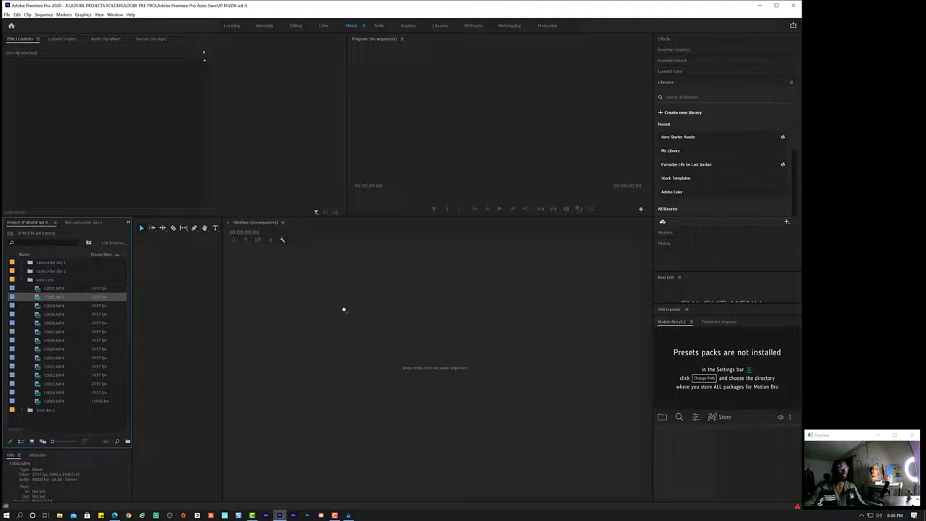
# - Create a sequence from C0002.MP4 and select the clips C0004 through C0014
pyautogui.moveTo(54, 296); pyautogui.dragTo(344, 310)
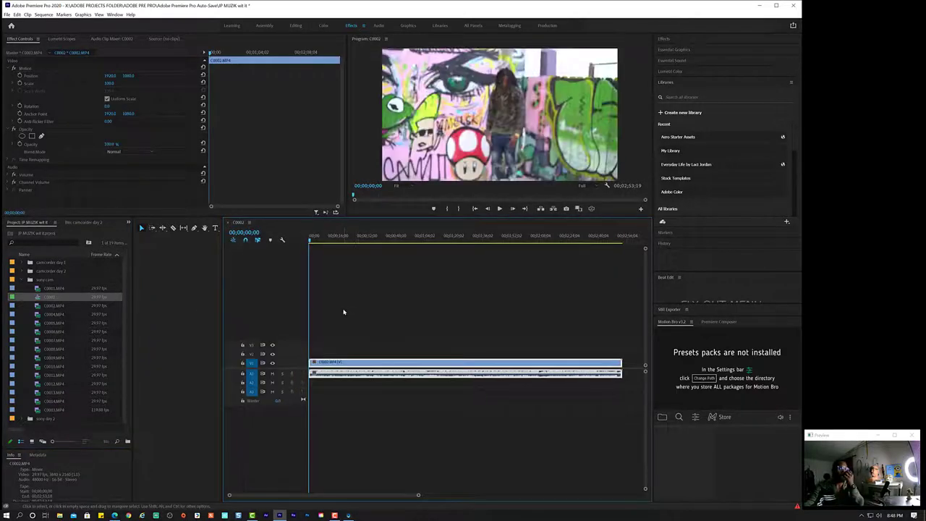
pyautogui.click(54, 307)
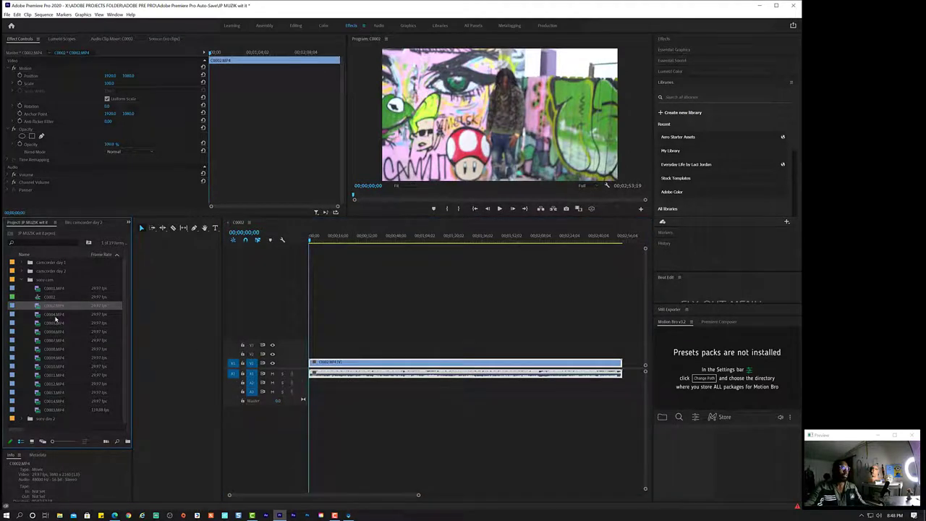
pyautogui.click(55, 317)
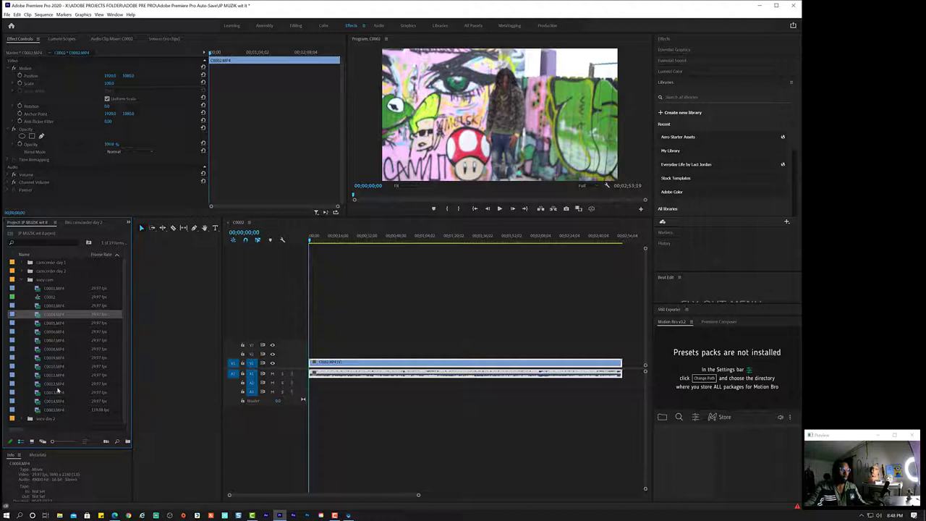
pyautogui.keyDown('shift'); pyautogui.click(59, 402); pyautogui.keyUp('shift')
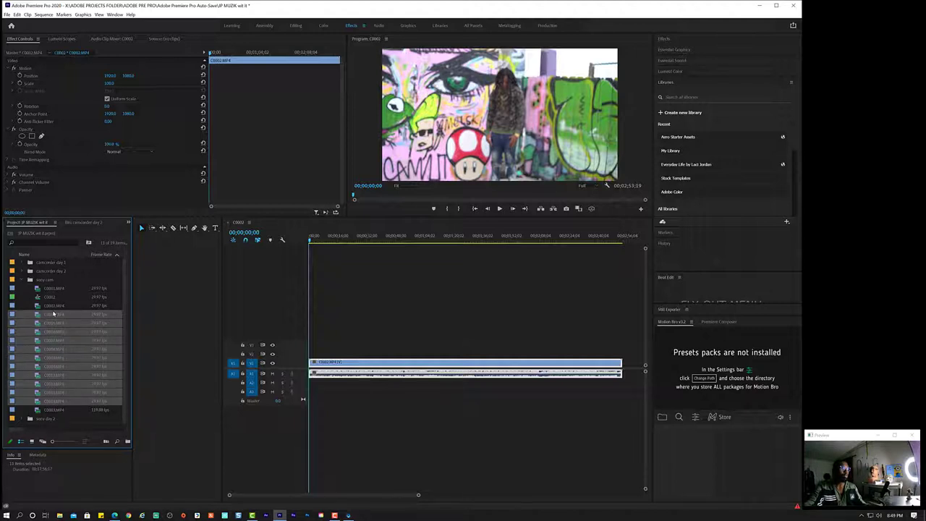
pyautogui.moveTo(53, 313)
pyautogui.mouseDown()
pyautogui.moveTo(320, 395)
pyautogui.moveTo(54, 323)
pyautogui.mouseUp()
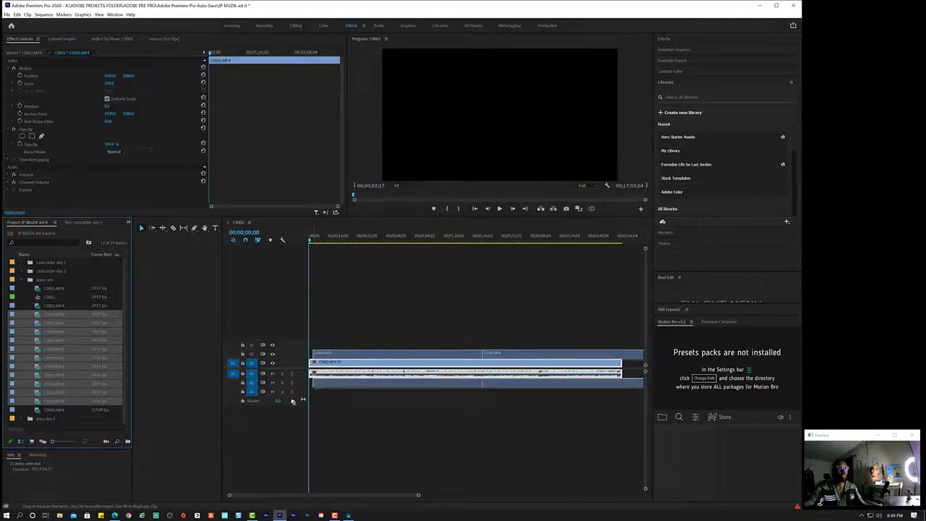
# - Stack C0004, C0005, C0006 and C0007 on new top tracks starting at zero
pyautogui.click(54, 323)
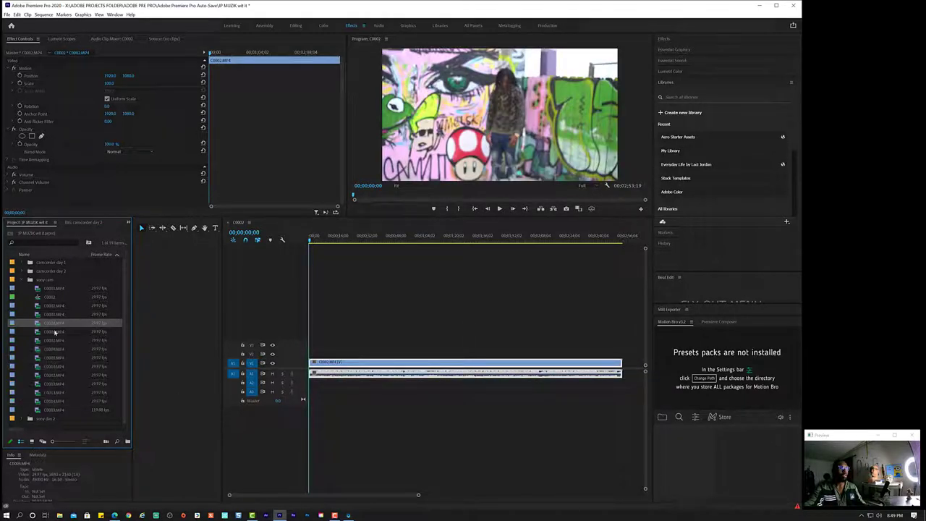
pyautogui.moveTo(55, 316)
pyautogui.mouseDown()
pyautogui.moveTo(373, 403)
pyautogui.moveTo(306, 390)
pyautogui.mouseUp()
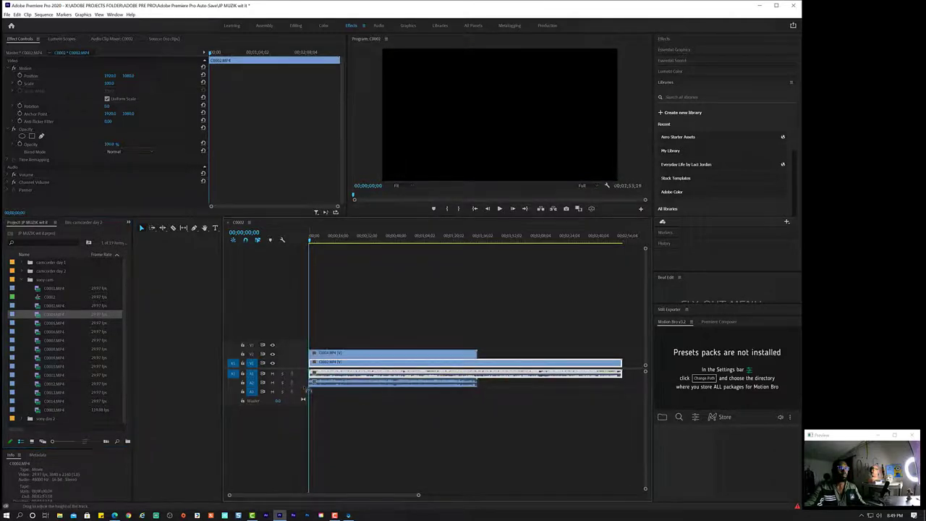
pyautogui.click(54, 324)
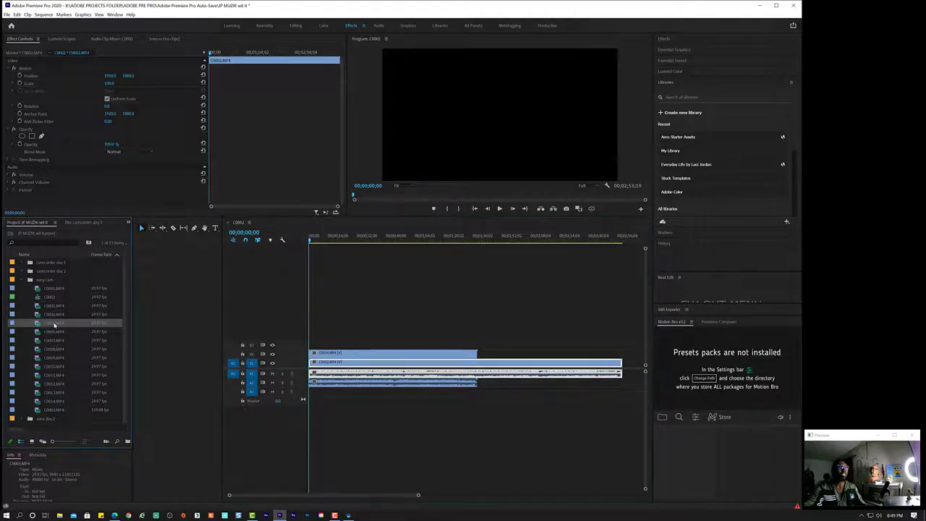
pyautogui.moveTo(52, 325); pyautogui.dragTo(304, 348)
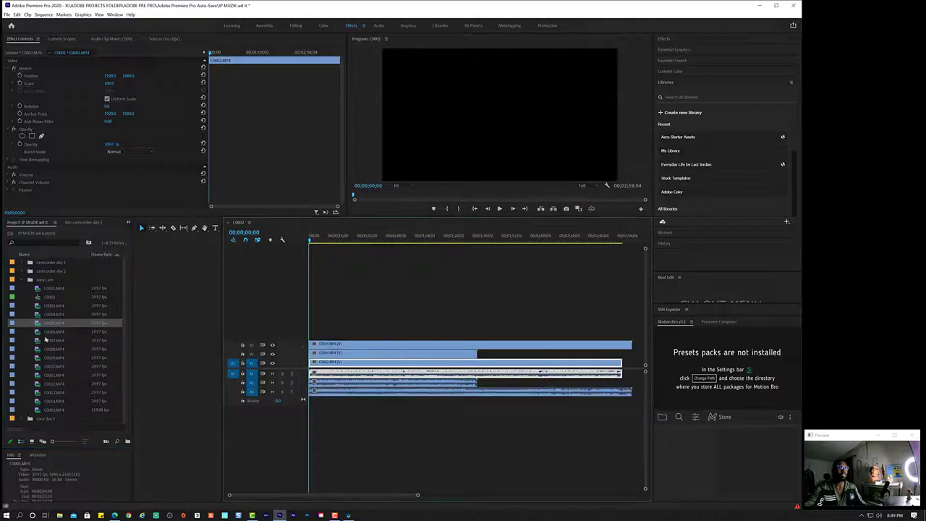
pyautogui.click(51, 331)
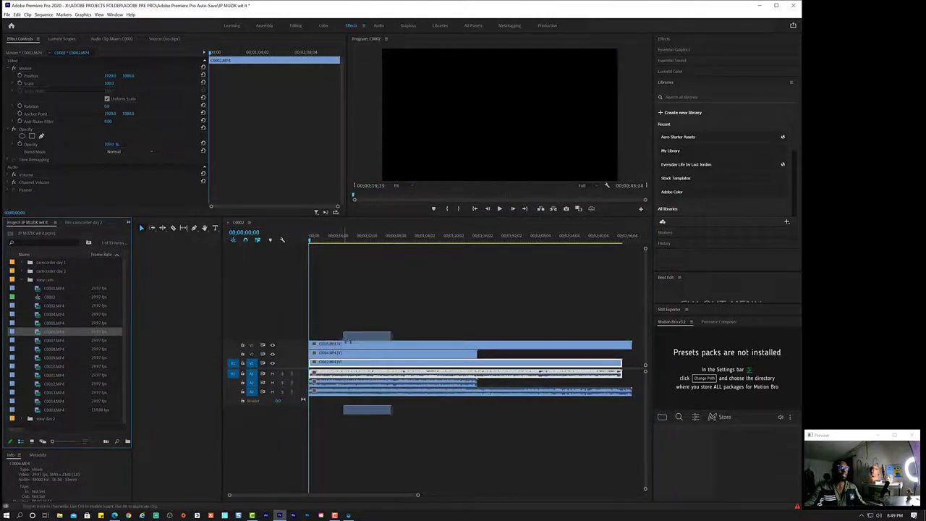
pyautogui.moveTo(205, 342); pyautogui.dragTo(313, 335)
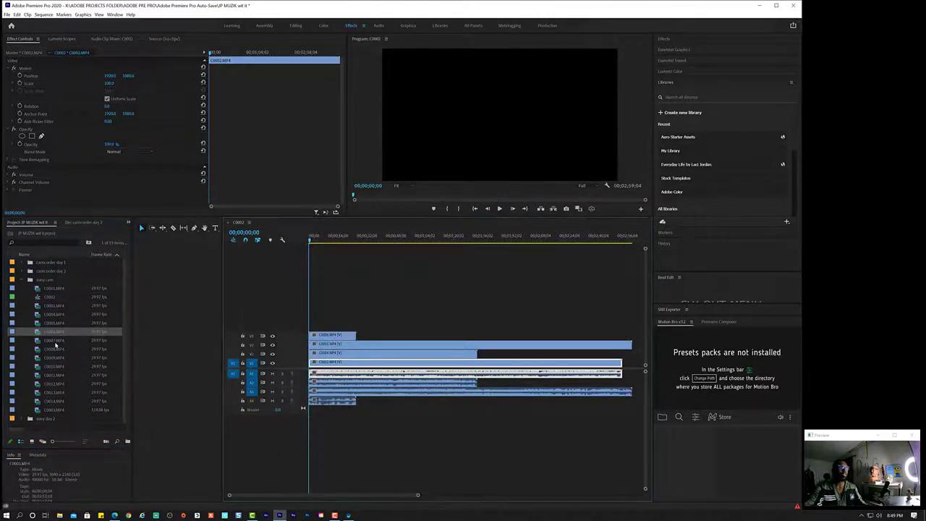
pyautogui.click(54, 341)
pyautogui.moveTo(53, 345); pyautogui.dragTo(312, 326)
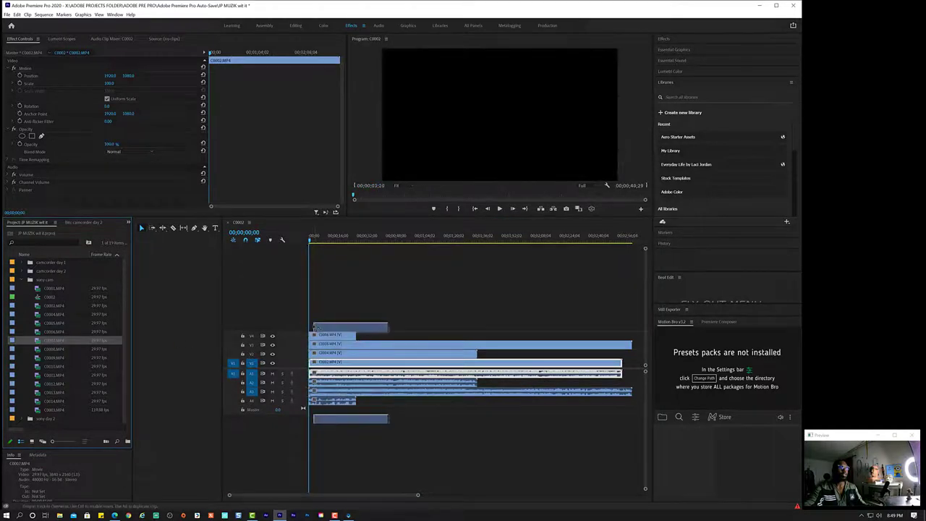
# - Stack C0008 through C0014 on further new top tracks, all starting at zero
pyautogui.click(65, 347)
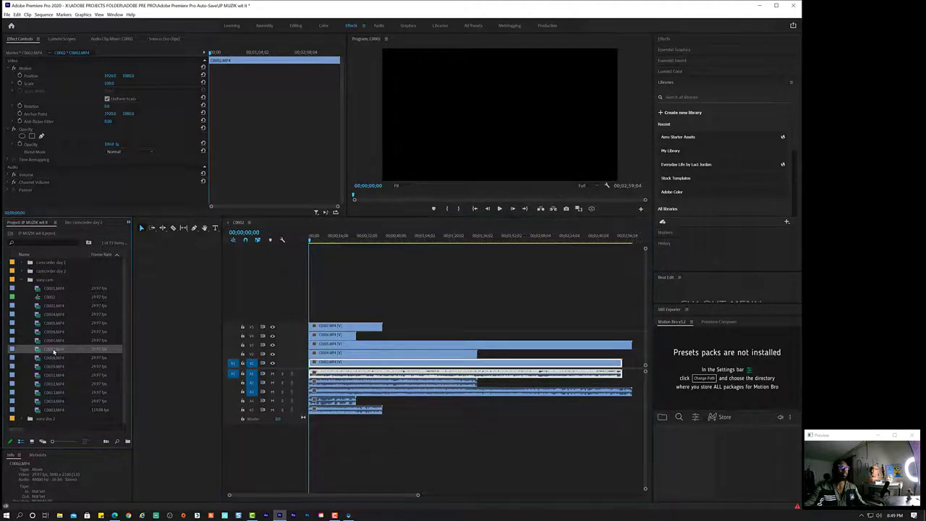
pyautogui.moveTo(55, 352)
pyautogui.mouseDown()
pyautogui.moveTo(295, 296)
pyautogui.moveTo(309, 317)
pyautogui.mouseUp()
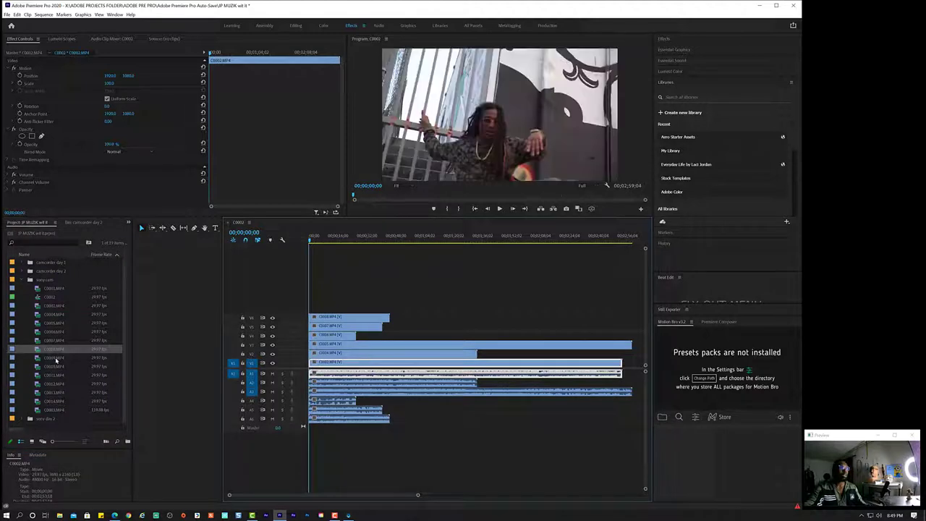
pyautogui.moveTo(53, 357)
pyautogui.mouseDown()
pyautogui.moveTo(311, 367)
pyautogui.moveTo(311, 308)
pyautogui.mouseUp()
pyautogui.moveTo(61, 369); pyautogui.dragTo(303, 298)
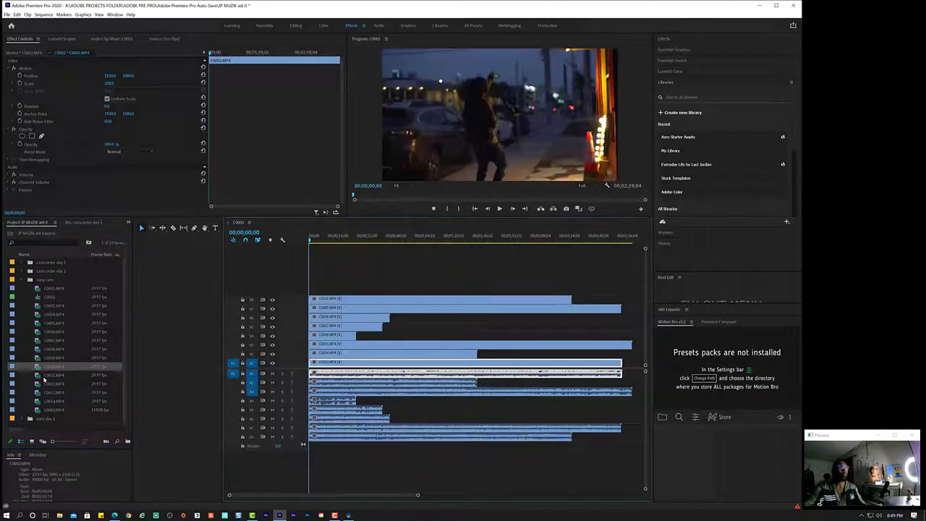
pyautogui.click(49, 374)
pyautogui.moveTo(49, 375); pyautogui.dragTo(311, 291)
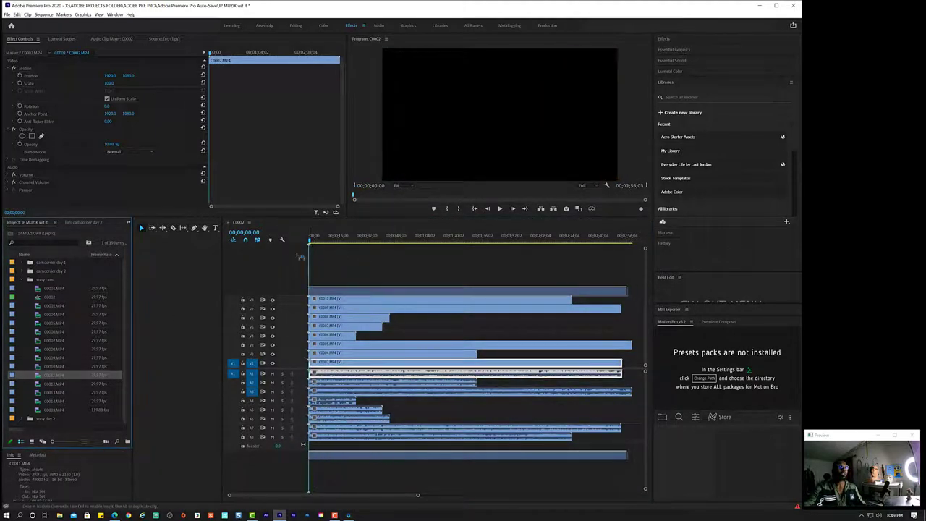
pyautogui.moveTo(62, 383); pyautogui.dragTo(292, 274)
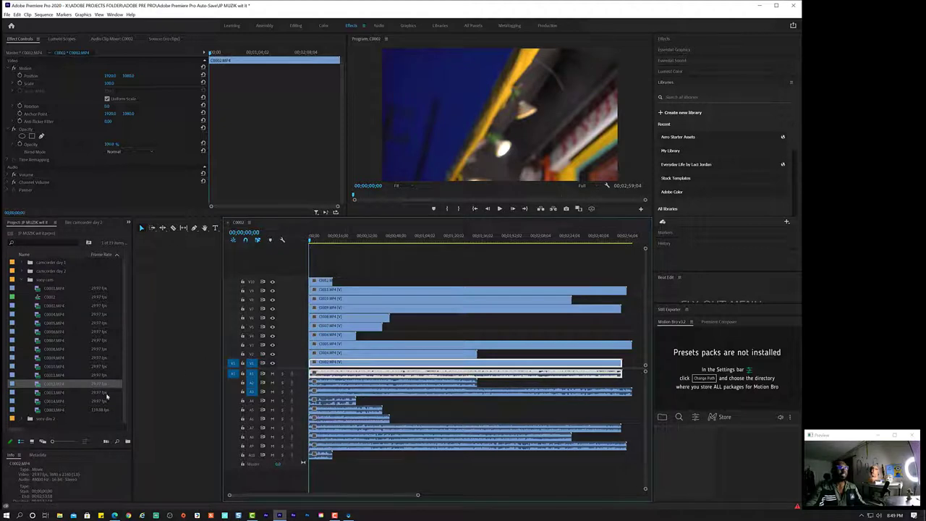
pyautogui.click(64, 393)
pyautogui.moveTo(42, 396); pyautogui.dragTo(301, 261)
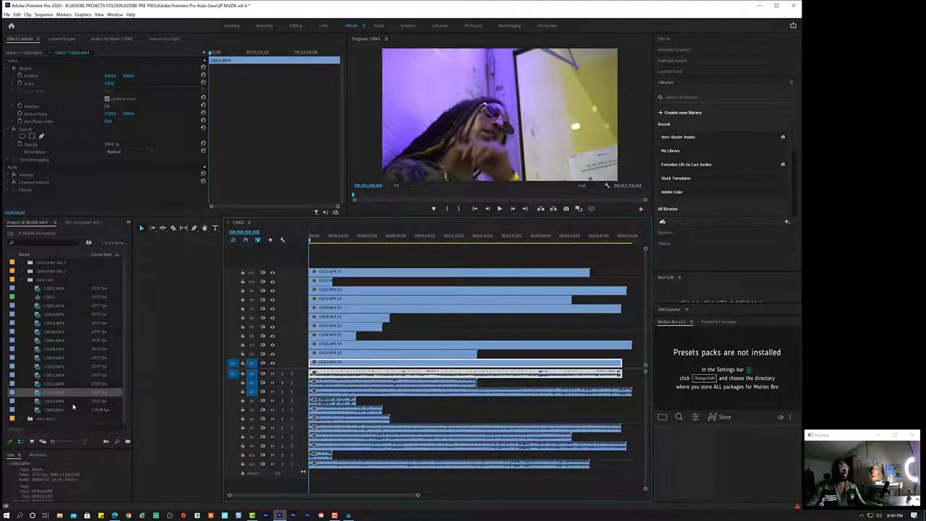
pyautogui.moveTo(65, 403); pyautogui.dragTo(309, 252)
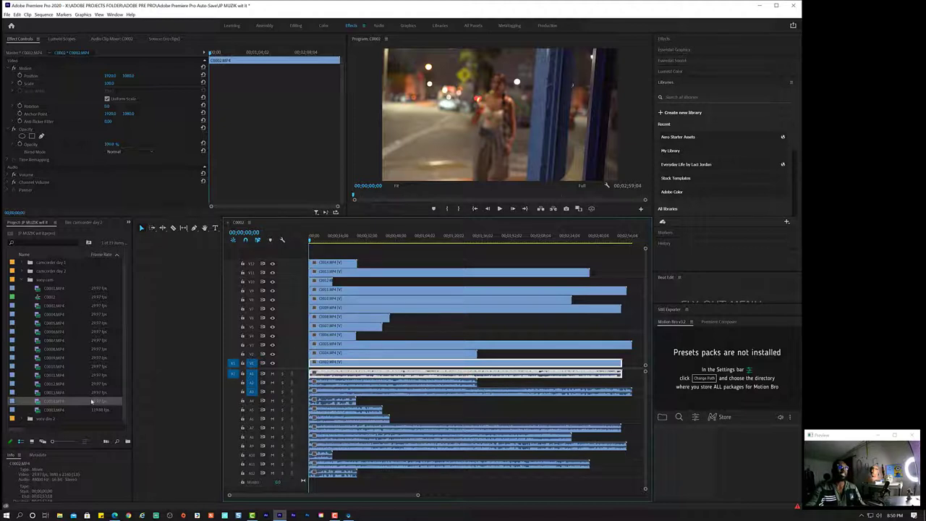
# - Preview the stacked sequence, rewind to 00;00;00;00 and marquee-select all clips
pyautogui.press('space')
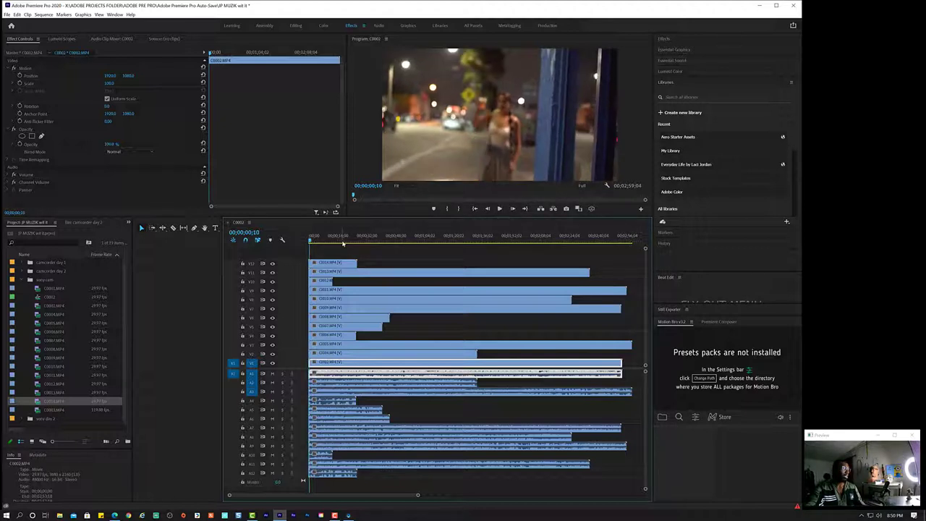
pyautogui.press('space')
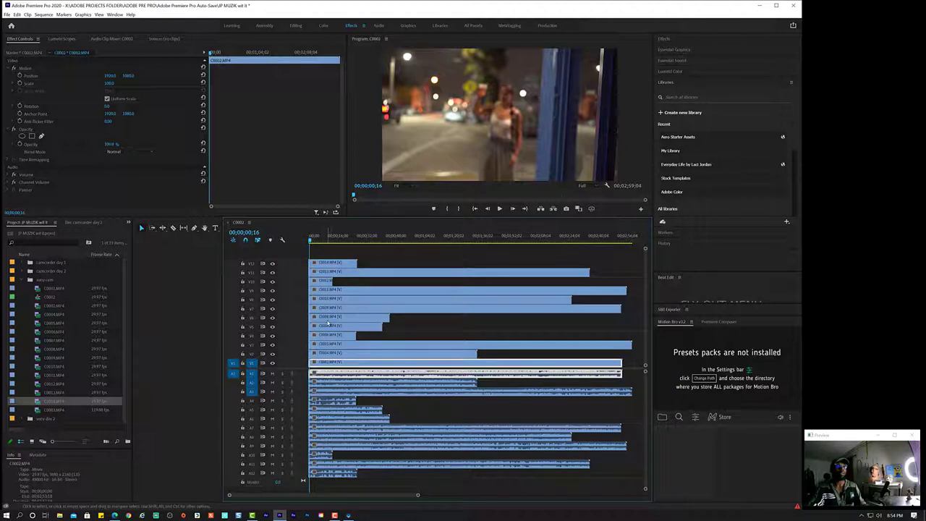
pyautogui.press('Home')
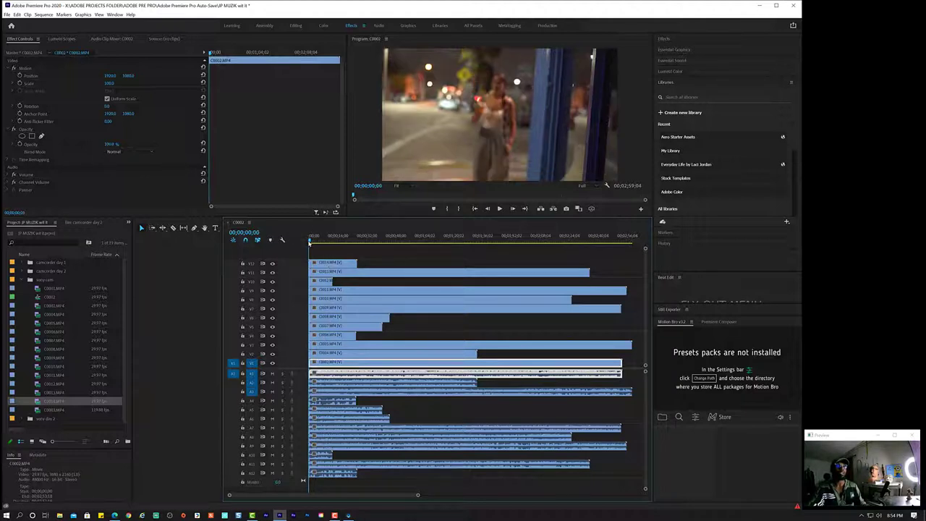
pyautogui.moveTo(353, 254); pyautogui.dragTo(337, 372)
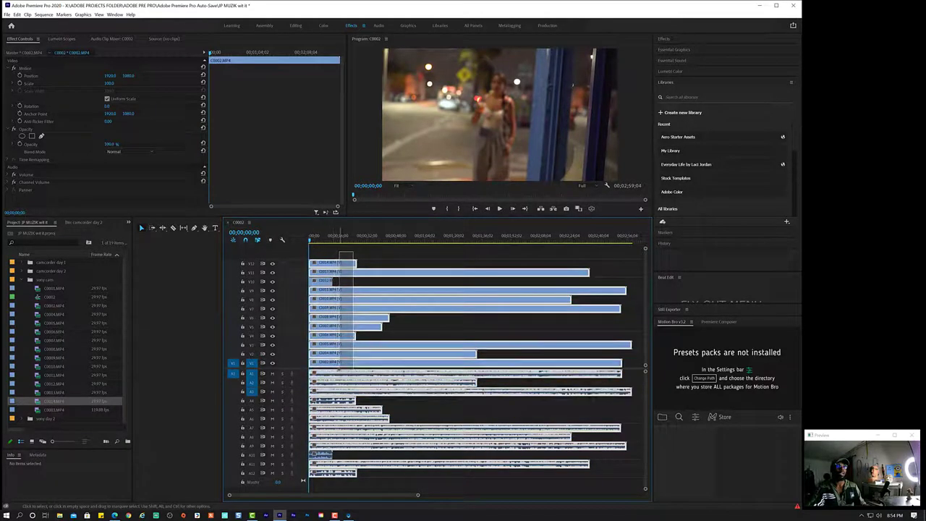
# - Give all selected clips the Iris label colour
pyautogui.rightClick(333, 320)
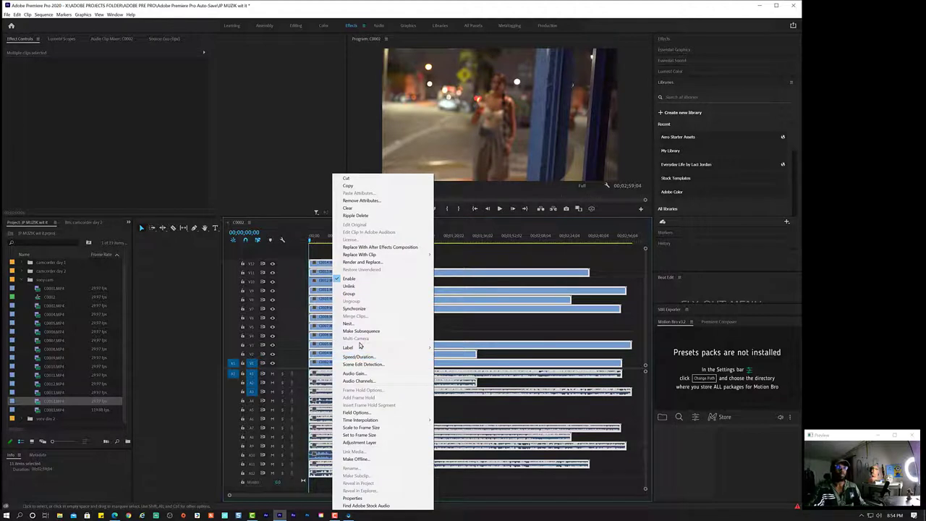
pyautogui.moveTo(360, 350)
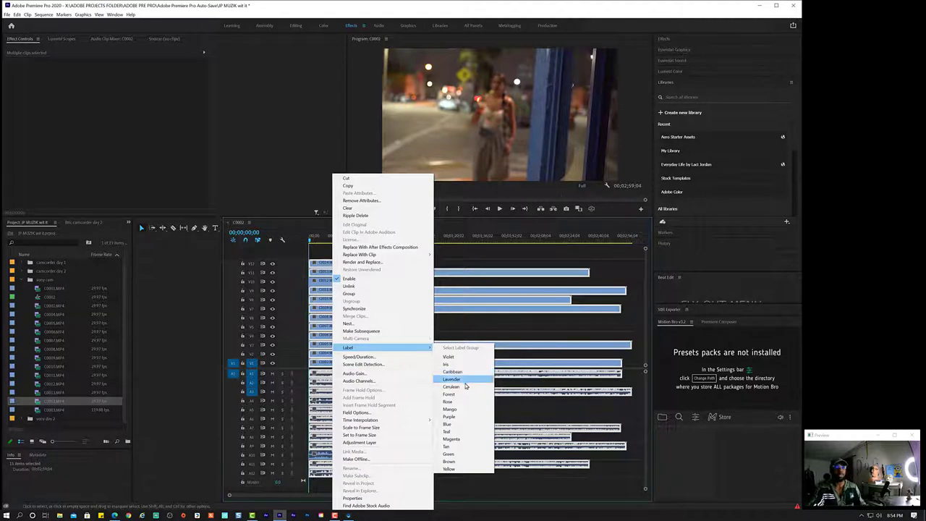
pyautogui.click(467, 363)
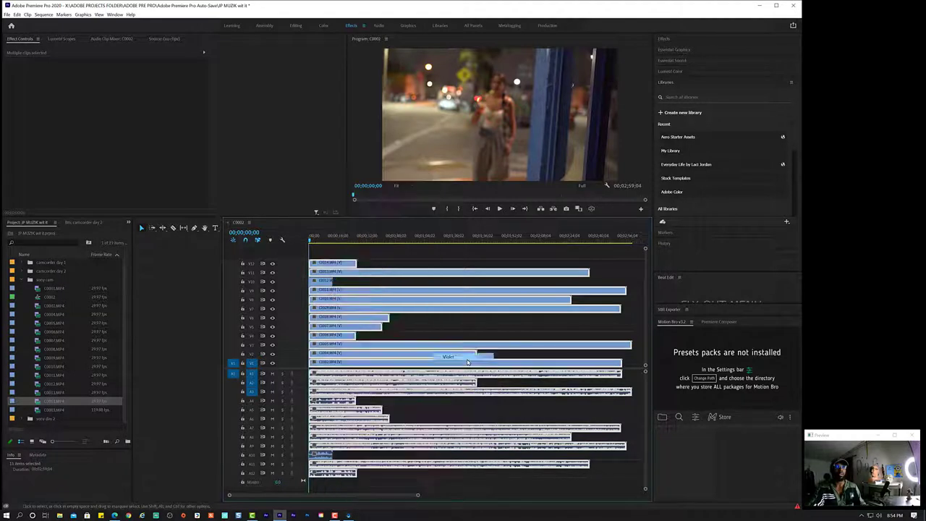
pyautogui.click(441, 334)
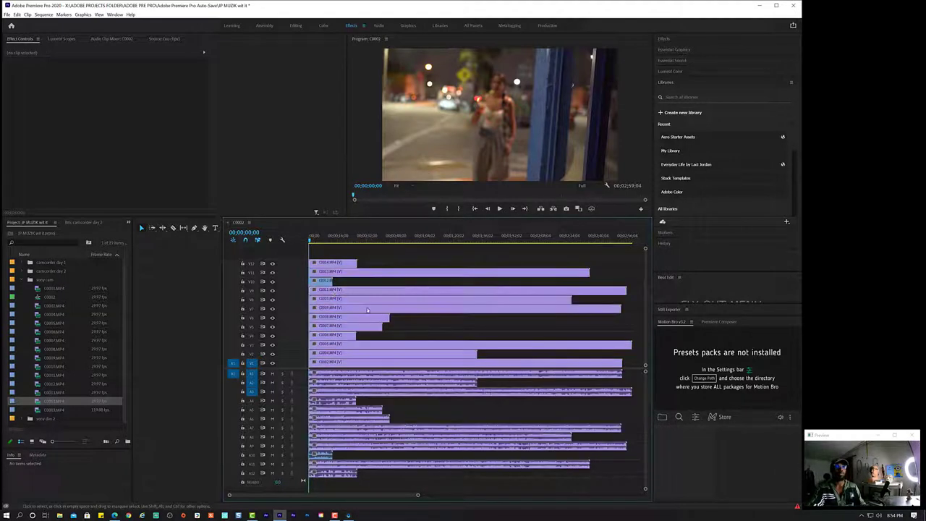
# - Change clip C0012 on track V11 to the Violet label
pyautogui.click(316, 281)
pyautogui.rightClick(316, 280)
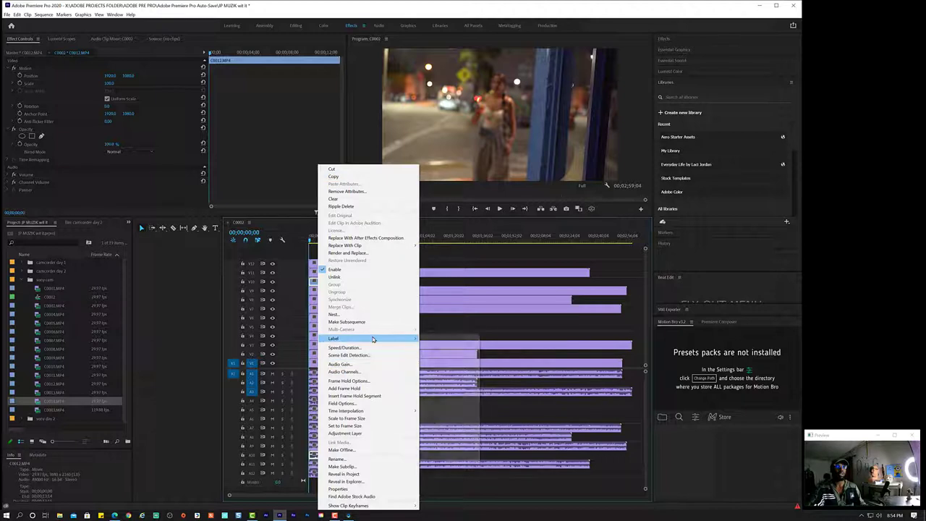
pyautogui.click(452, 348)
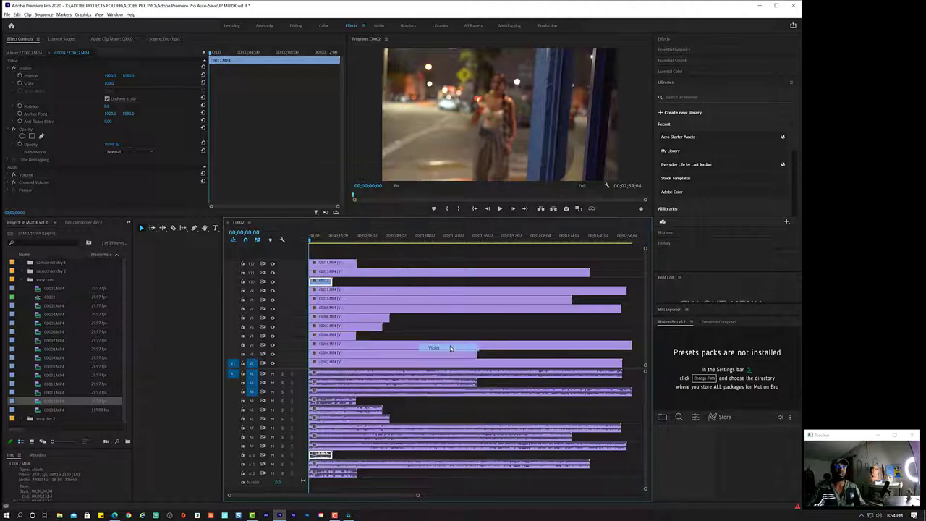
pyautogui.click(390, 285)
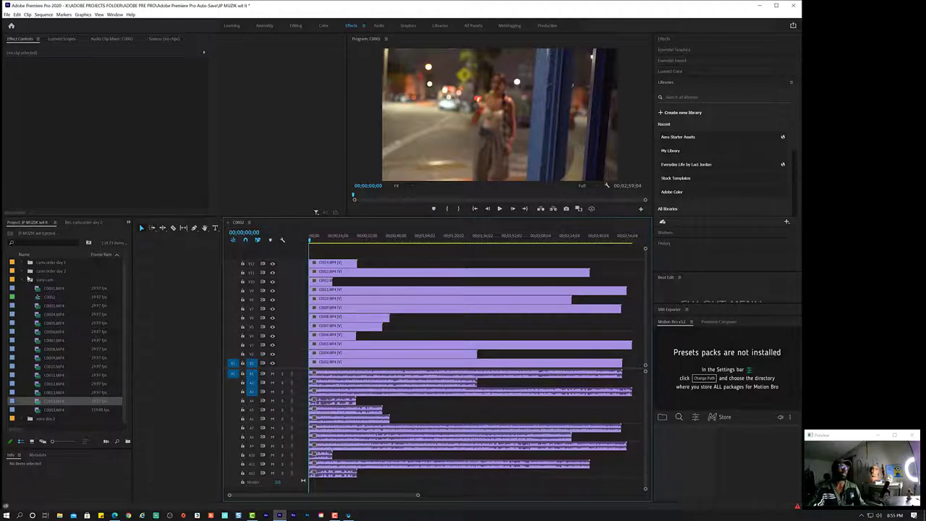
# - Place C0001.MP4 on a new top video track in the sequence
pyautogui.click(22, 279)
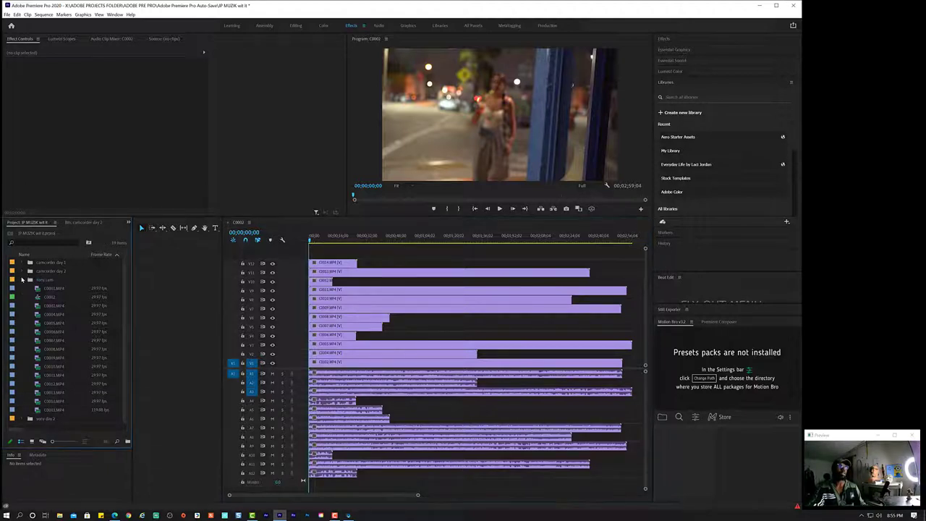
pyautogui.click(51, 289)
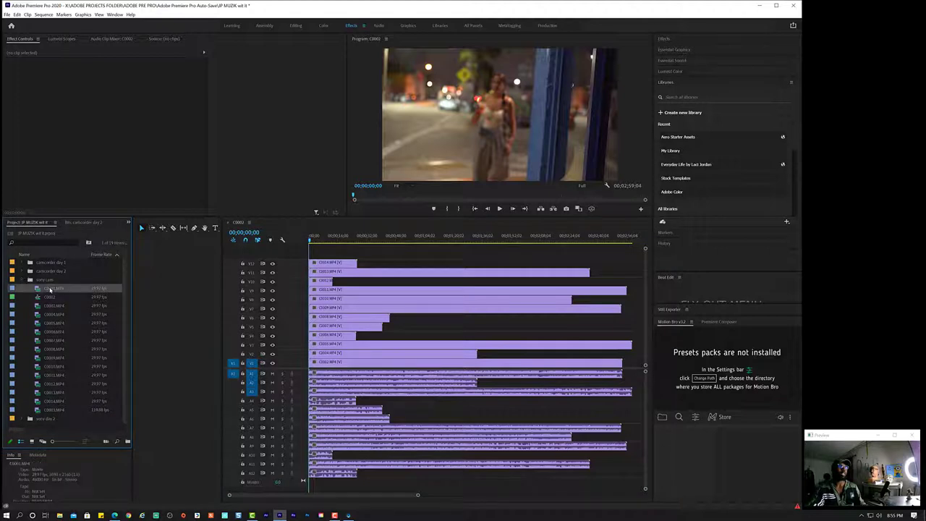
pyautogui.click(20, 281)
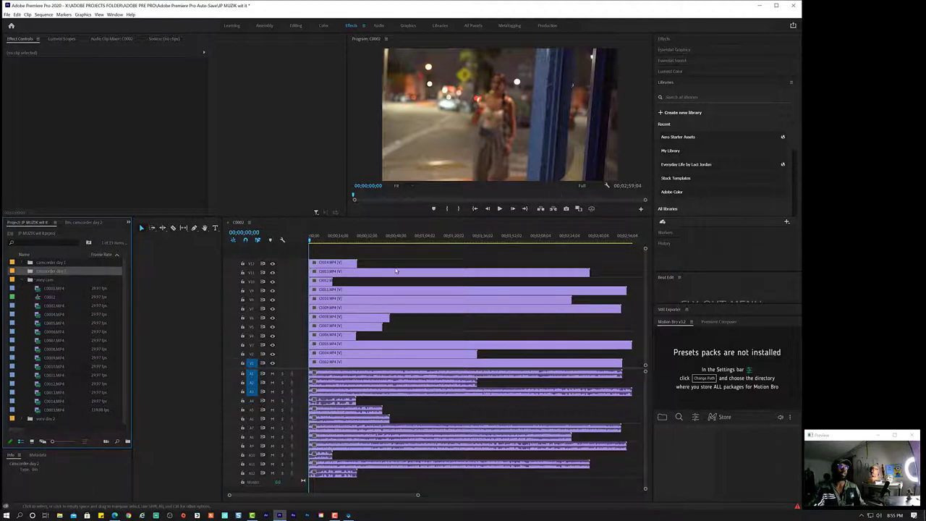
pyautogui.click(58, 287)
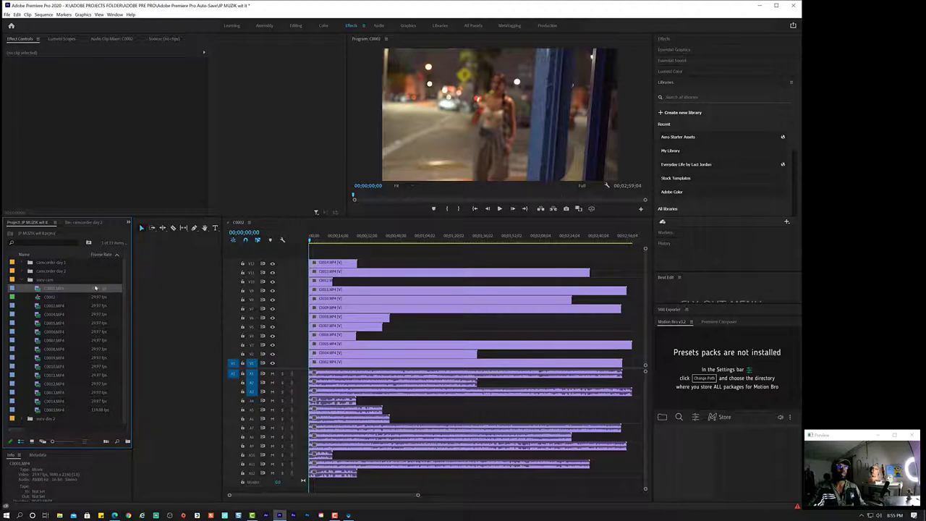
pyautogui.moveTo(56, 288); pyautogui.dragTo(311, 256)
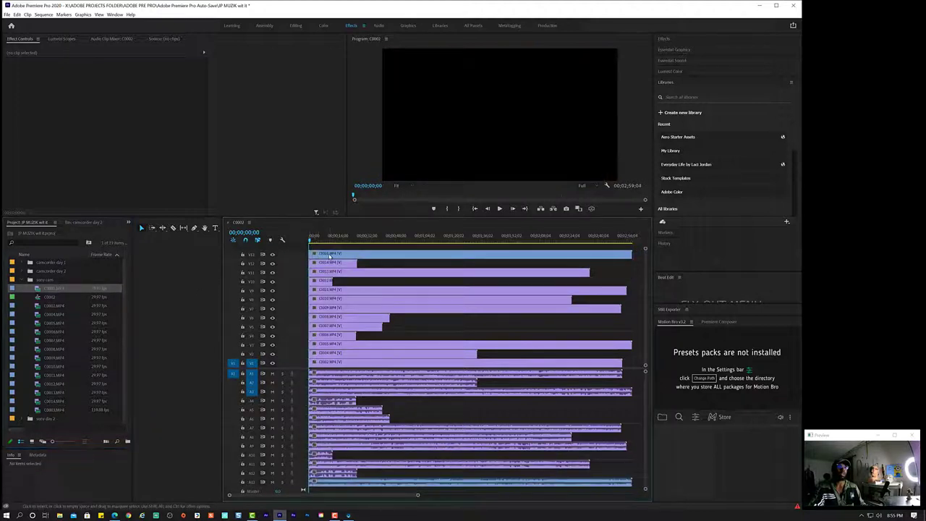
# - Give the C0001.MP4 clip the Violet label, then select all clips
pyautogui.click(340, 255)
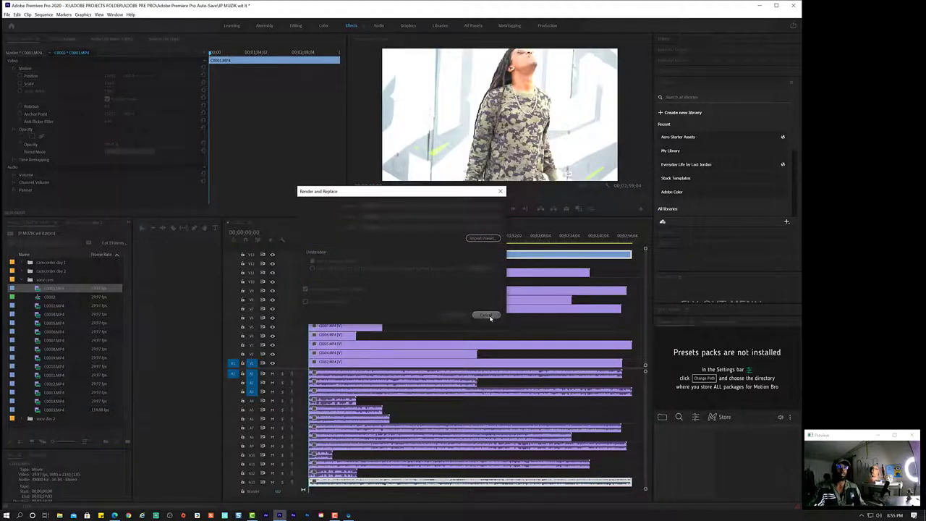
pyautogui.rightClick(398, 256)
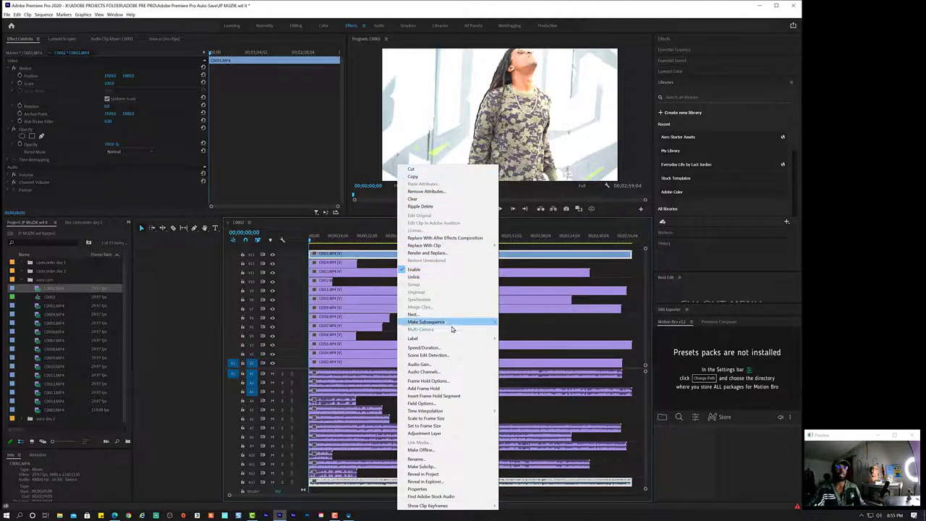
pyautogui.moveTo(449, 338)
pyautogui.click(512, 348)
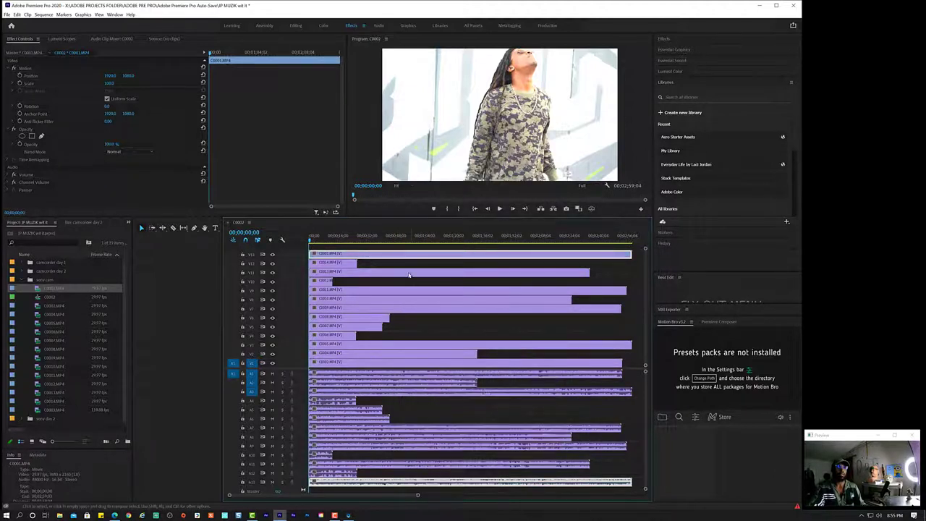
pyautogui.click(388, 263)
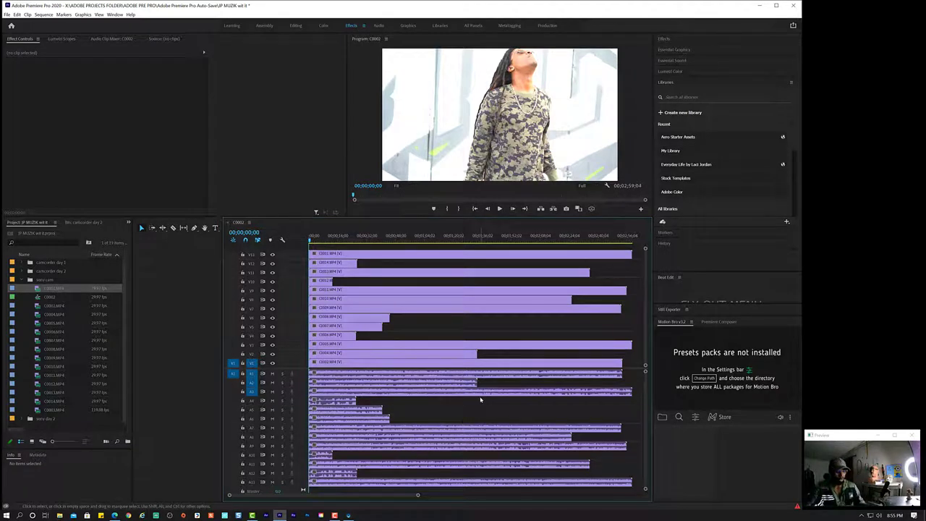
pyautogui.hotkey('ctrl', 'a')
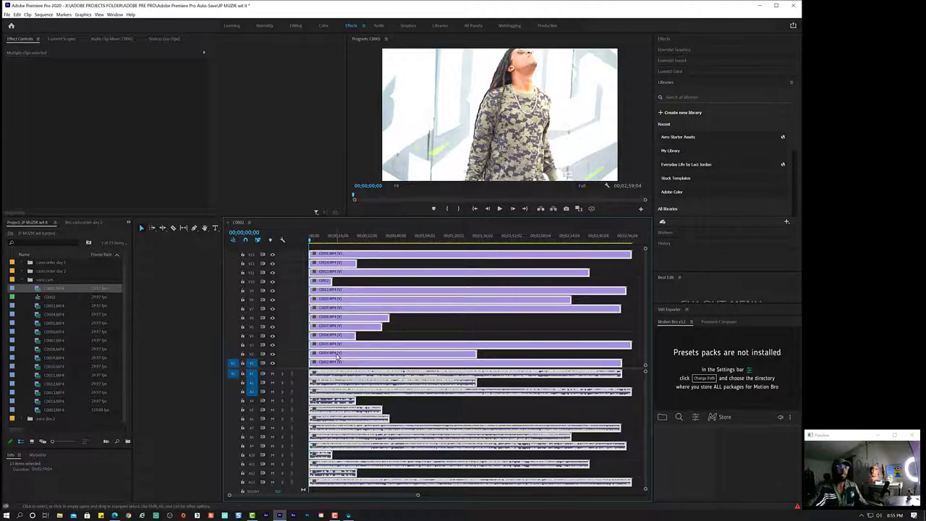
pyautogui.rightClick(352, 255)
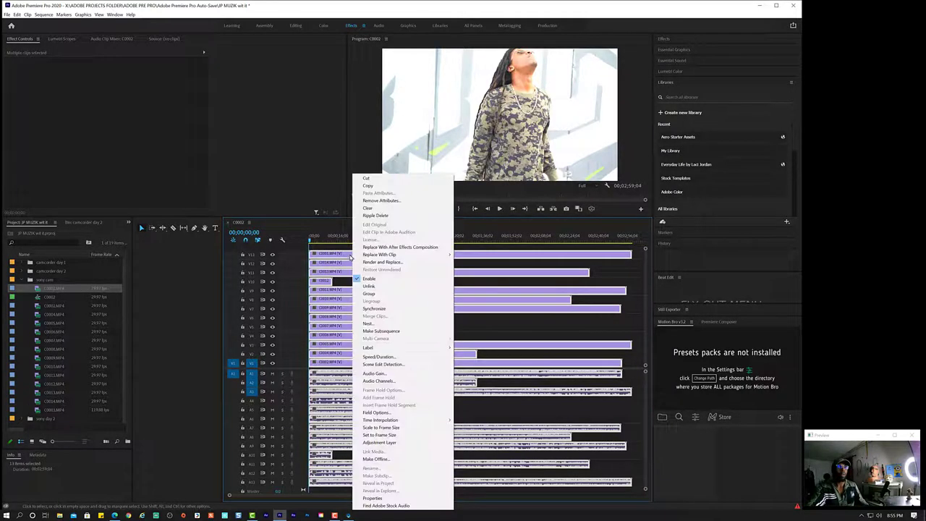
pyautogui.click(269, 265)
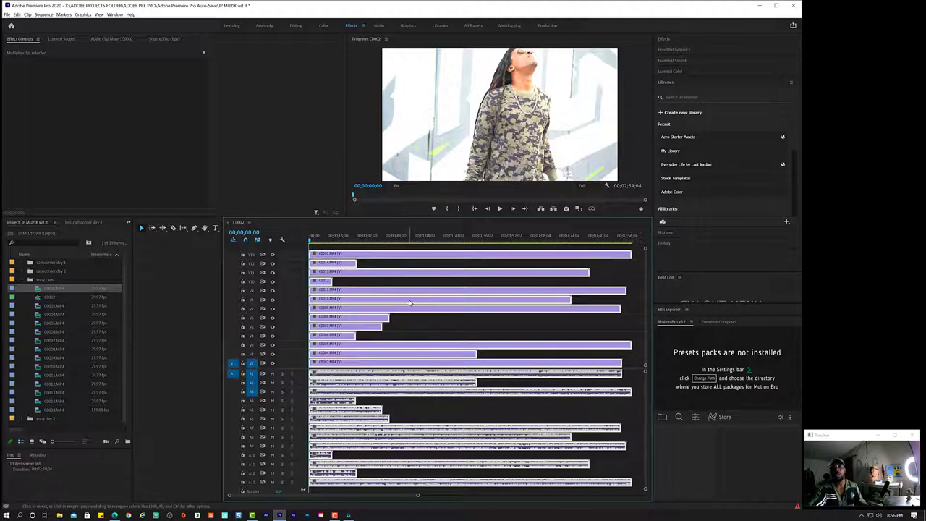
pyautogui.rightClick(330, 256)
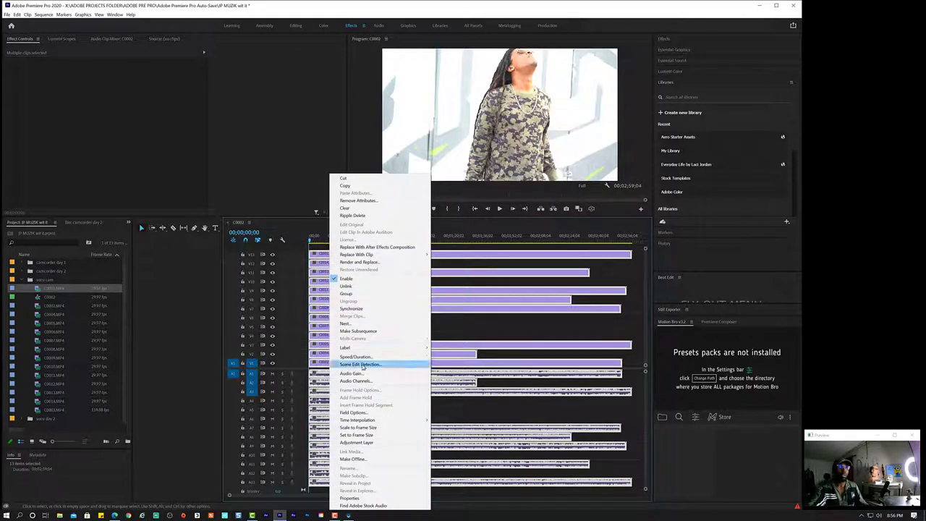
pyautogui.click(370, 309)
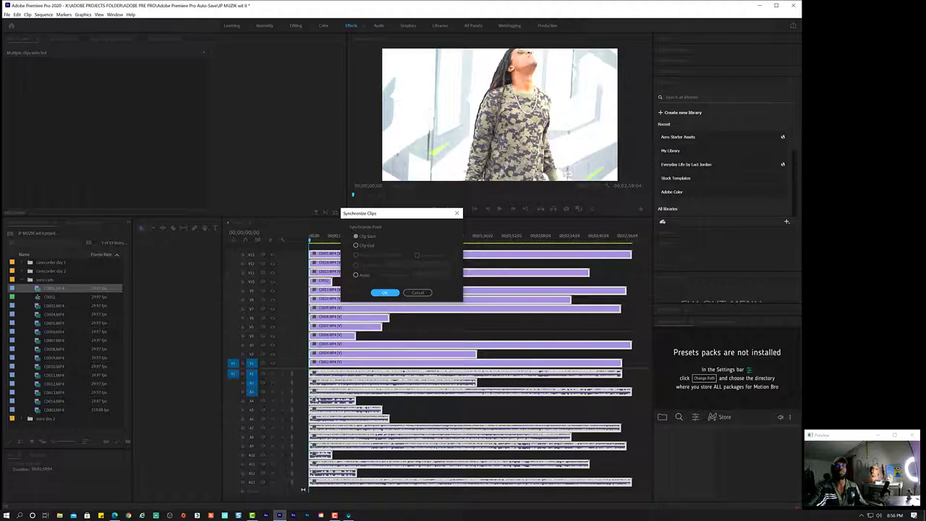
pyautogui.click(388, 293)
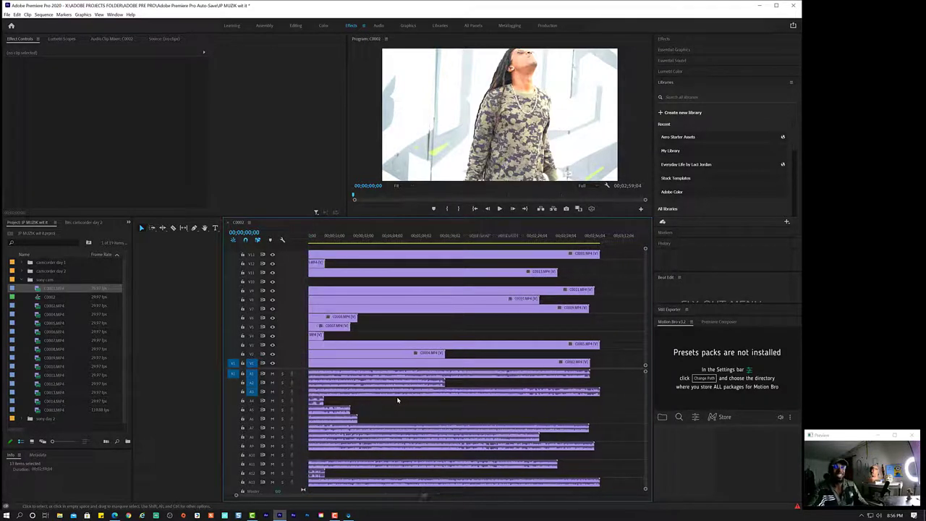
# - Select all clips and Synchronize them with Audio as the sync point
pyautogui.click(403, 325)
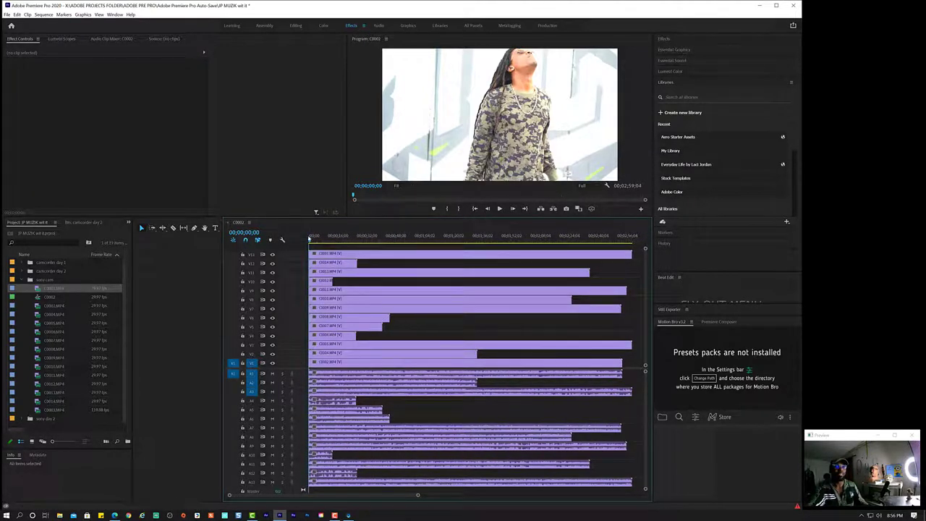
pyautogui.hotkey('ctrl', 'a')
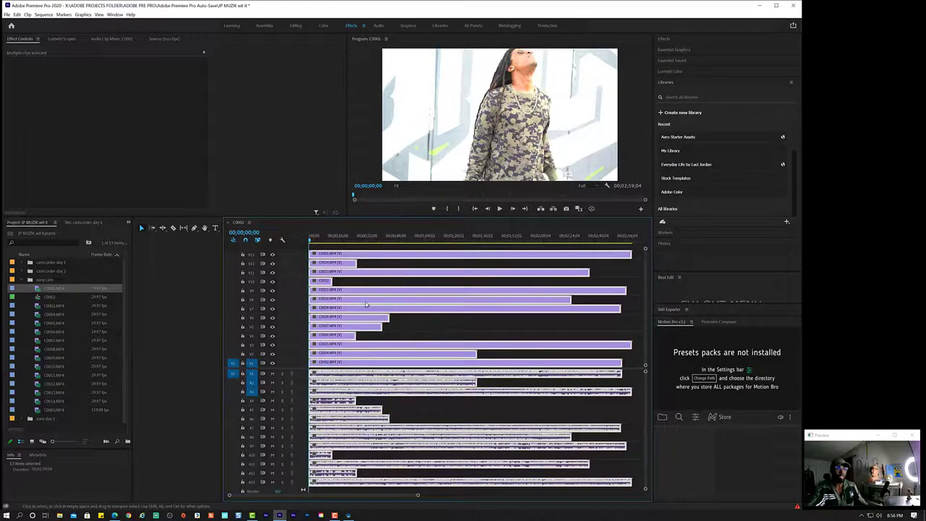
pyautogui.rightClick(362, 301)
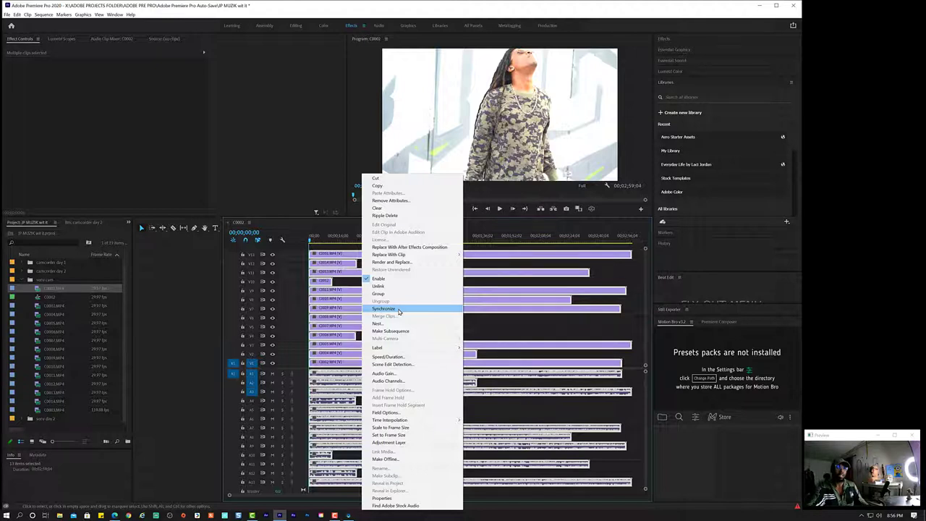
pyautogui.click(399, 309)
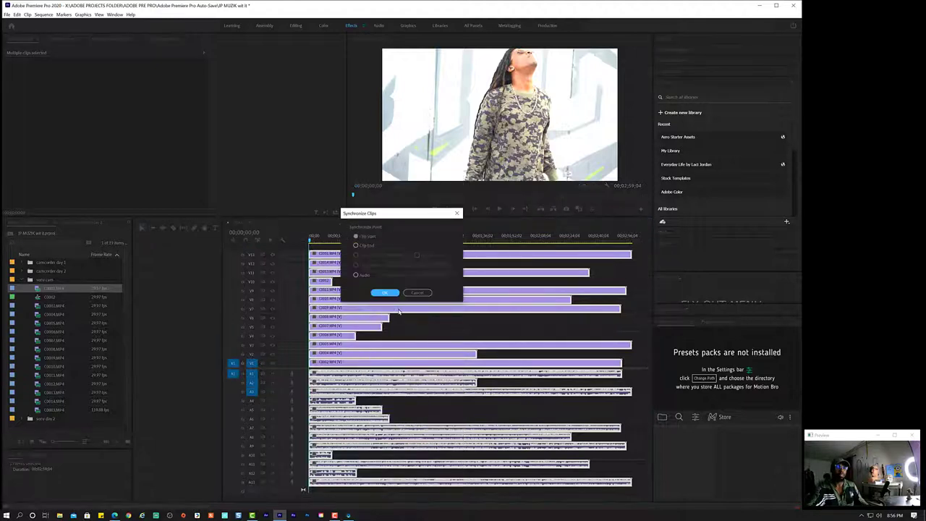
pyautogui.click(368, 237)
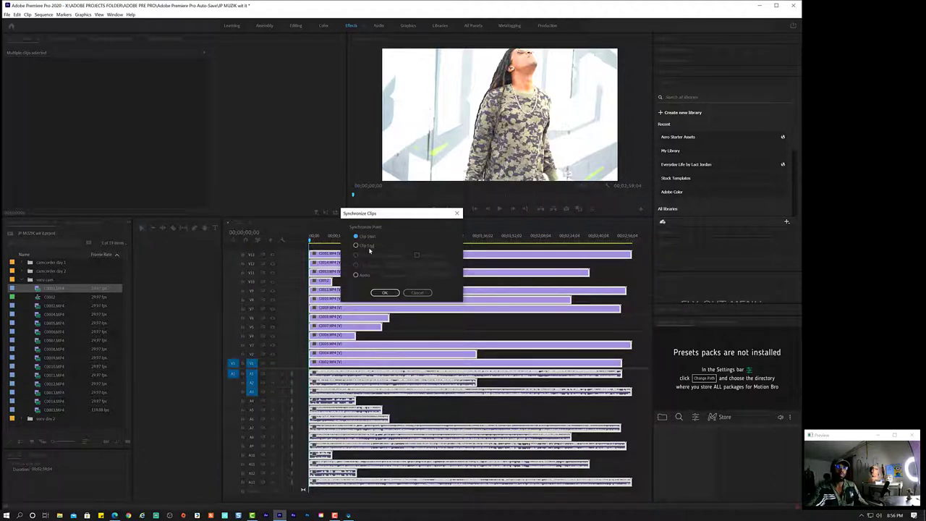
pyautogui.click(365, 276)
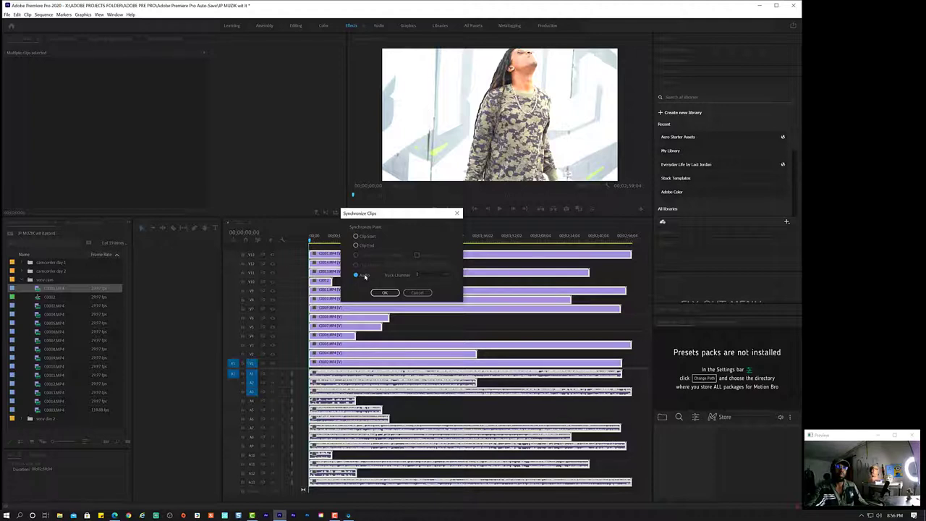
pyautogui.click(416, 293)
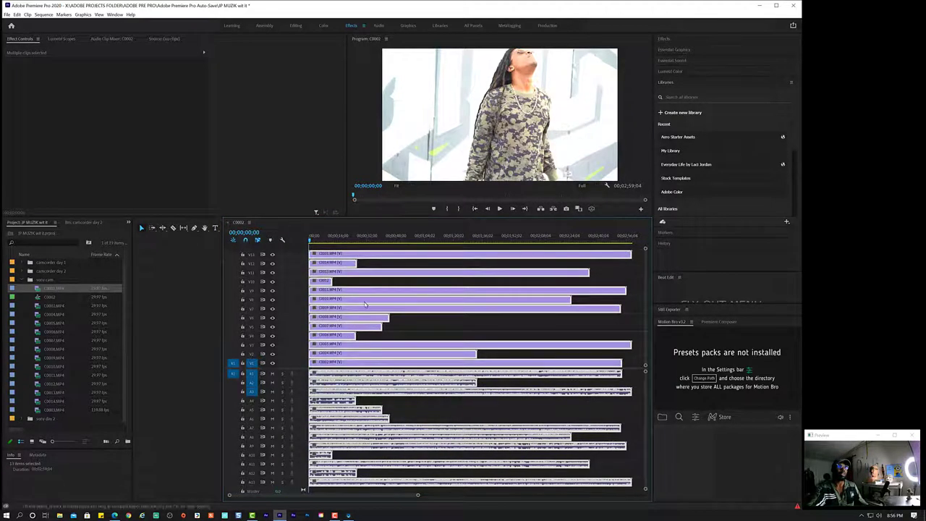
# - Collapse the sony cam folder and create a new bin in the Project panel
pyautogui.click(178, 420)
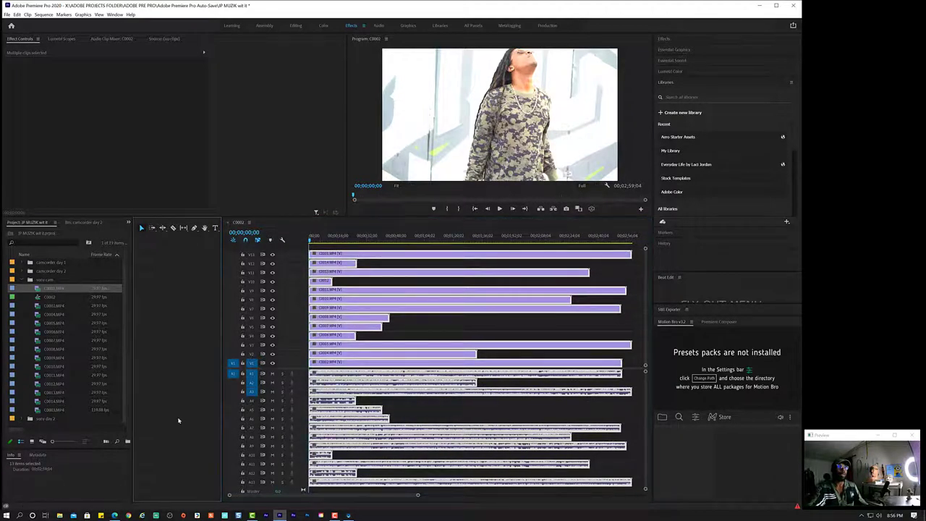
pyautogui.scroll(-3, 293, 454)
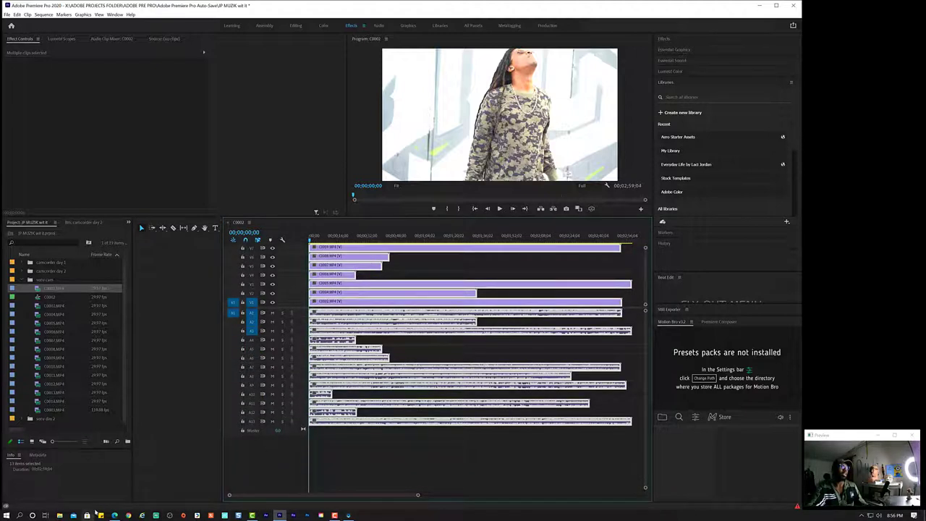
pyautogui.click(21, 280)
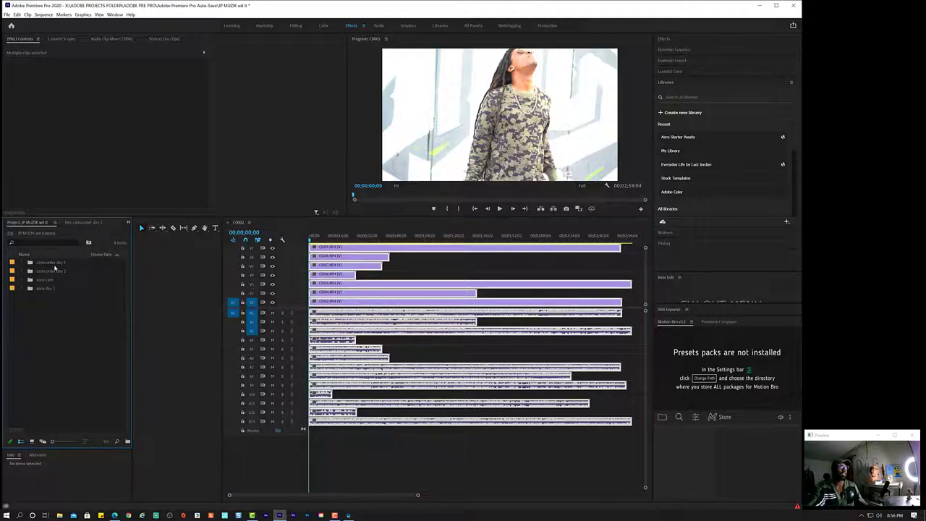
pyautogui.rightClick(50, 347)
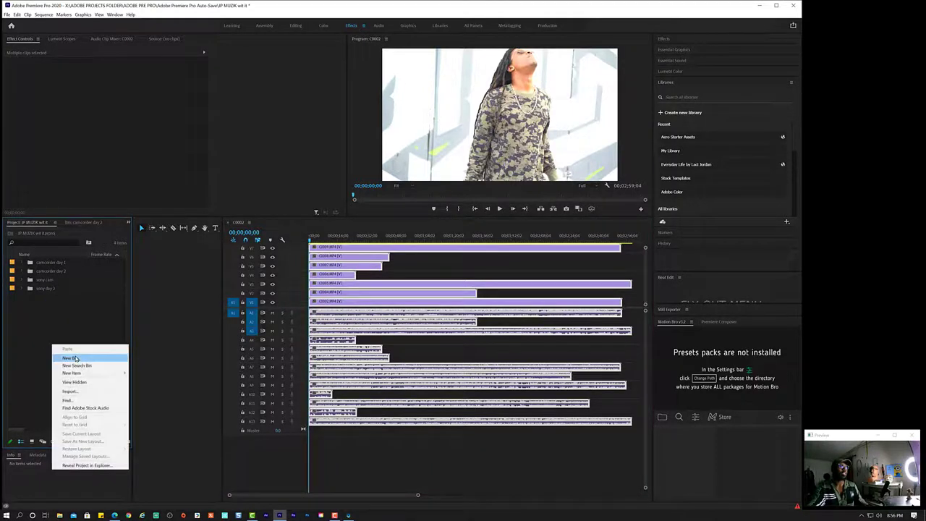
pyautogui.click(71, 358)
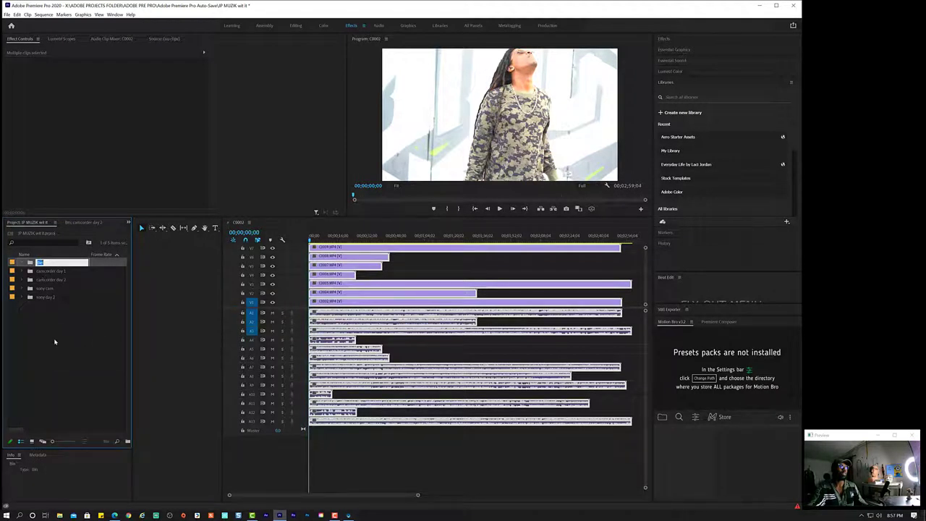
pyautogui.click(54, 341)
# - Rename the new bin to 'extras' and open it
pyautogui.click(41, 261)
pyautogui.click(40, 261)
pyautogui.write('extra')
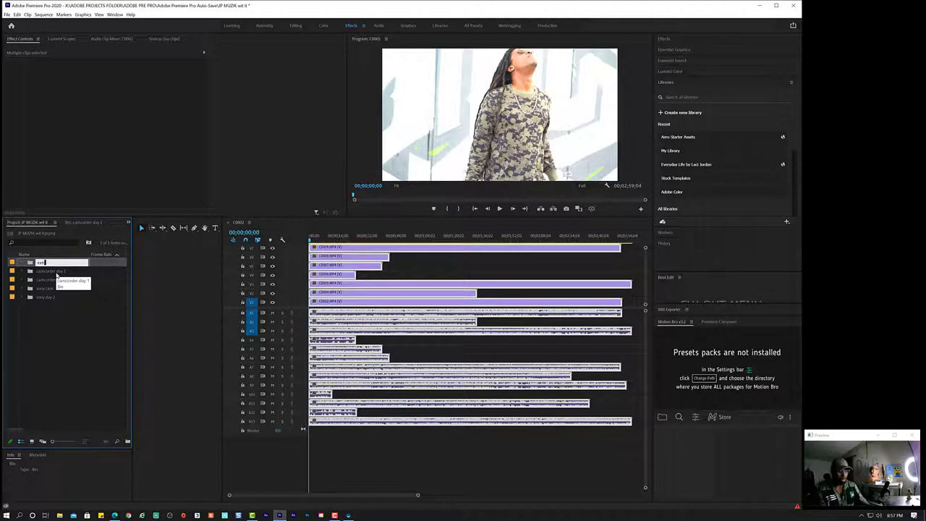
pyautogui.write('s')
pyautogui.press('Tab')
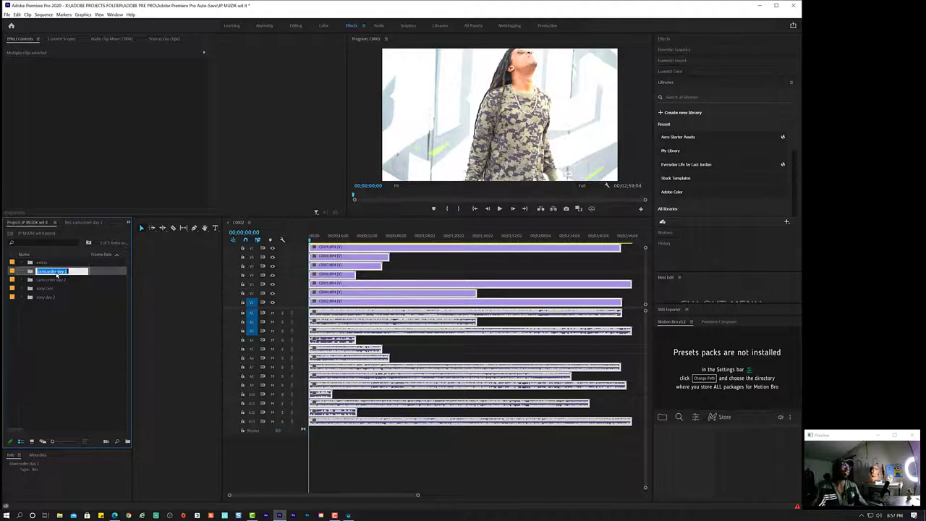
pyautogui.doubleClick(45, 263)
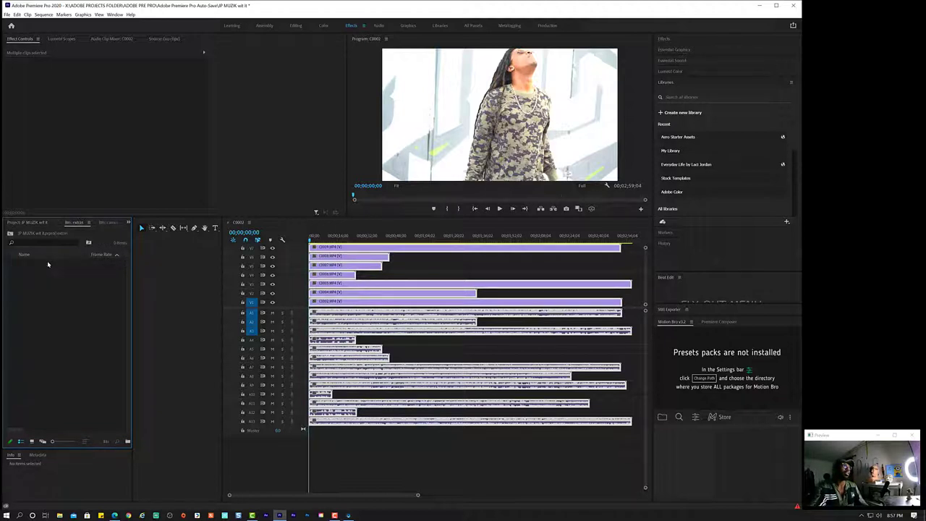
# - Import the song 'Wit it 2' from the JP MUZIK 2021 folder into the extras bin
pyautogui.rightClick(51, 290)
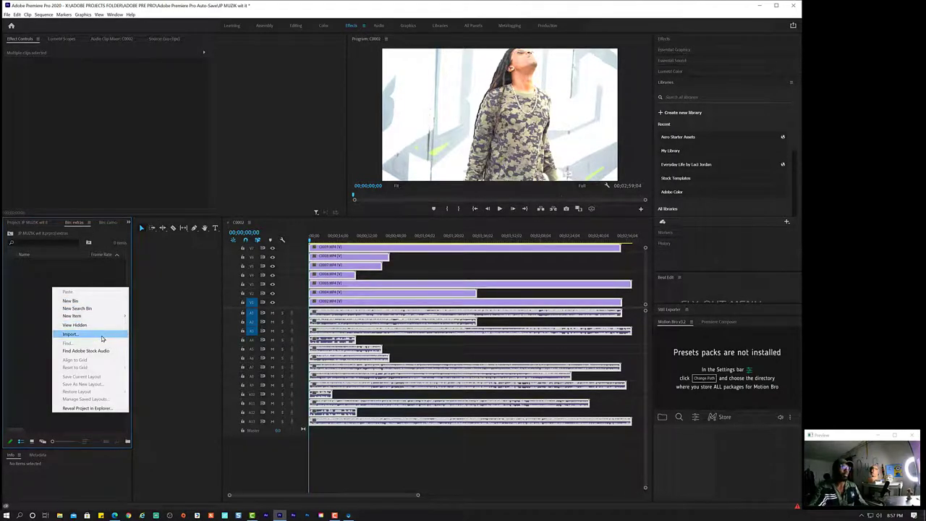
pyautogui.click(102, 337)
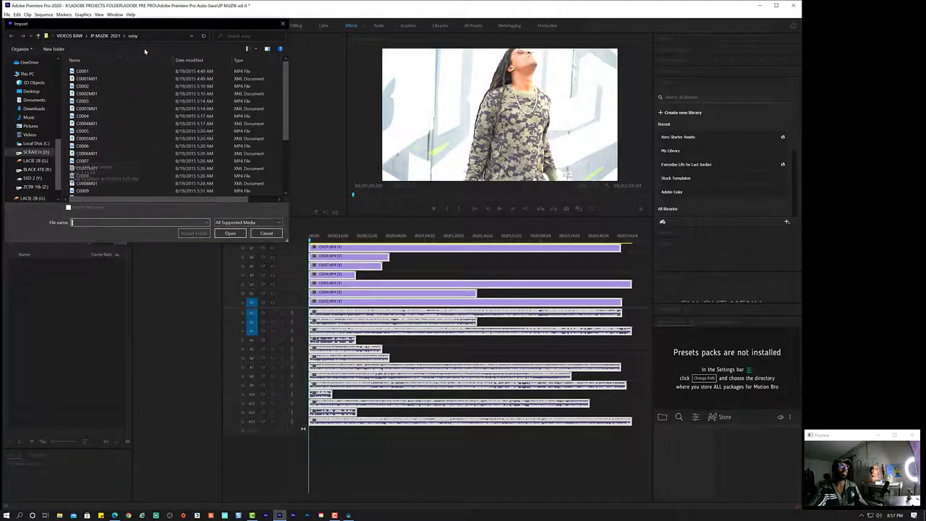
pyautogui.click(106, 36)
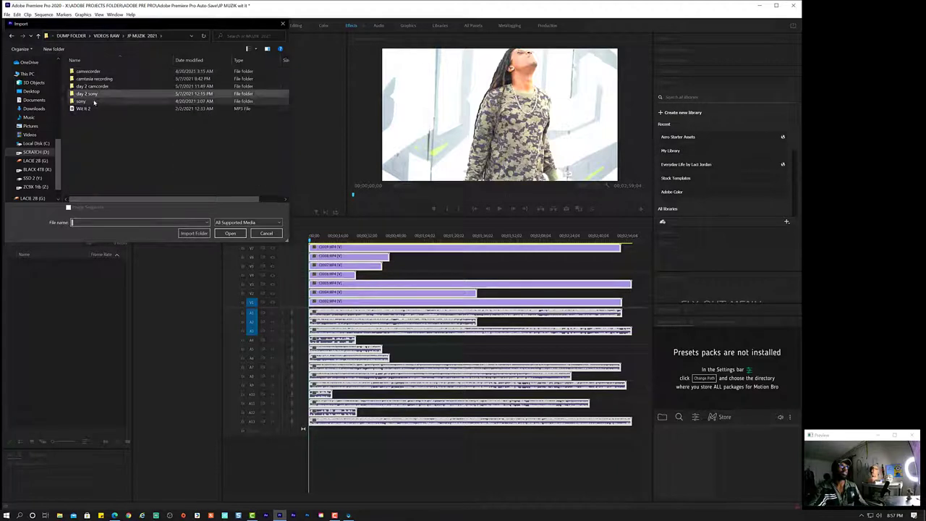
pyautogui.click(83, 108)
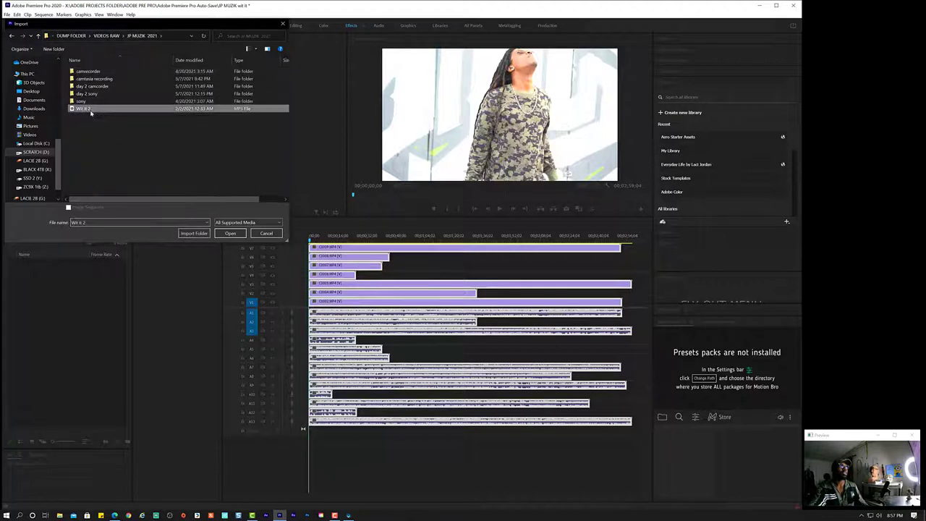
pyautogui.click(229, 233)
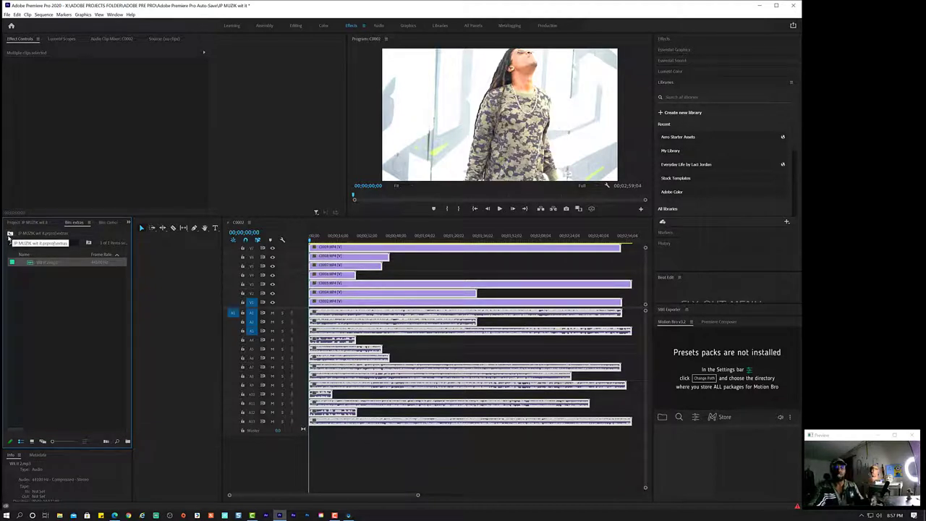
# - Add the Wit it 2 mp3 on a new track below A13, then select every clip except the song
pyautogui.click(10, 233)
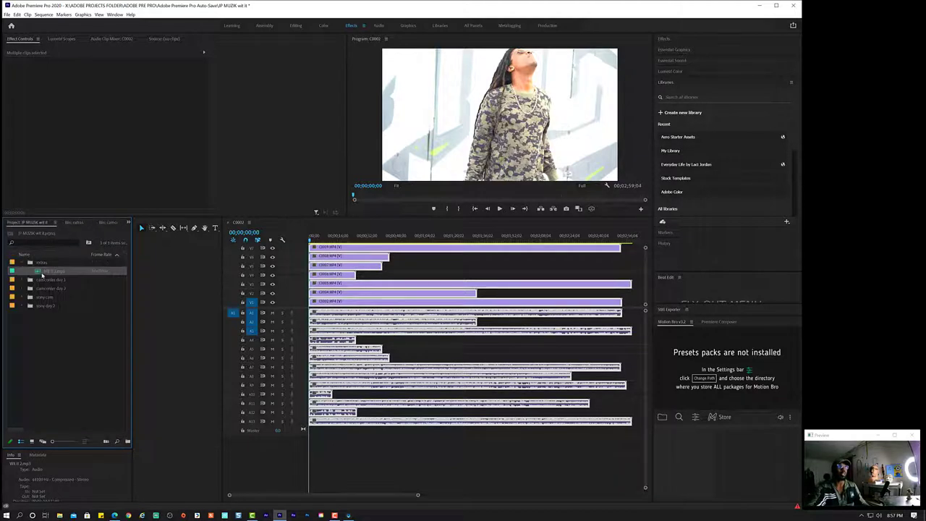
pyautogui.moveTo(45, 271)
pyautogui.mouseDown()
pyautogui.moveTo(390, 454)
pyautogui.moveTo(342, 432)
pyautogui.mouseUp()
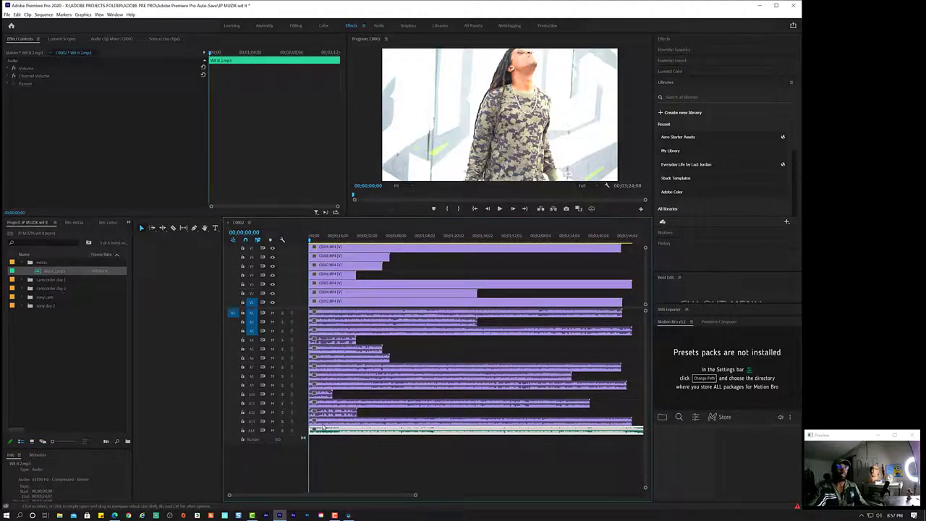
pyautogui.click(328, 423)
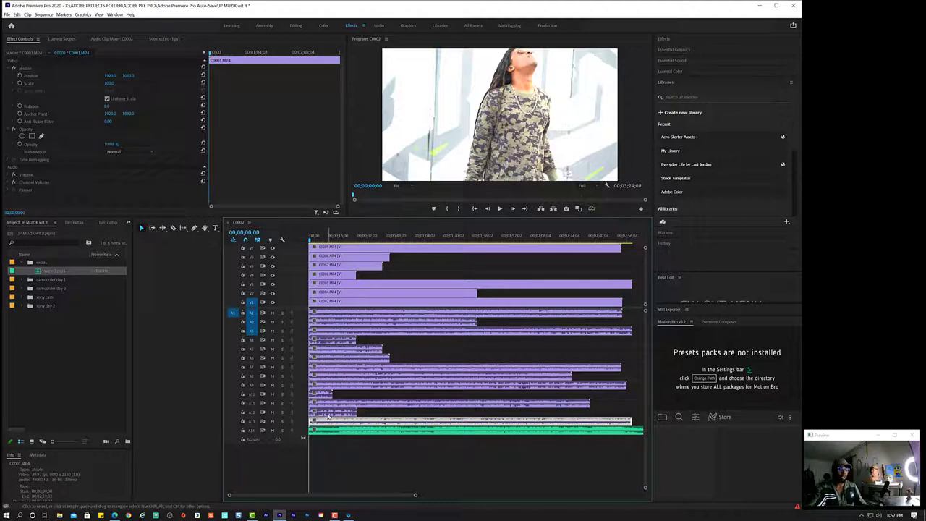
pyautogui.keyDown('shift'); pyautogui.click(328, 315); pyautogui.keyUp('shift')
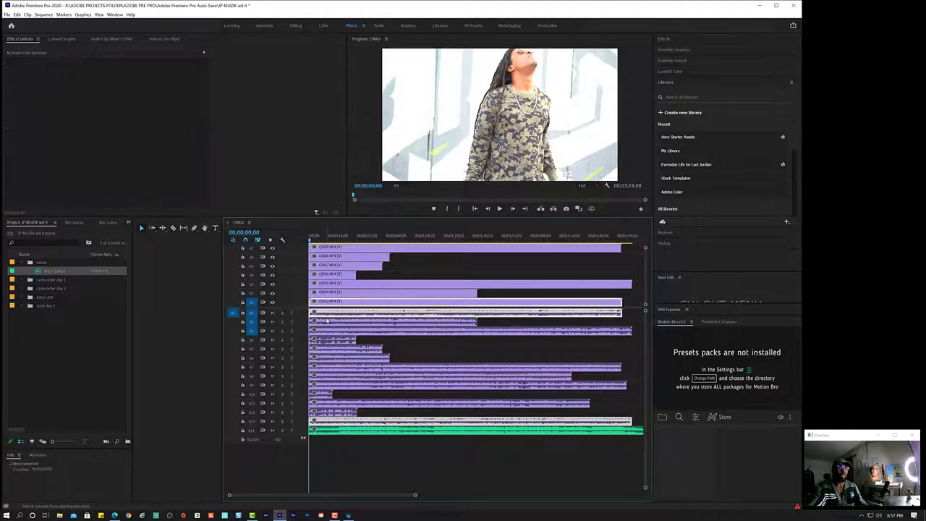
pyautogui.hotkey('ctrl', 'a')
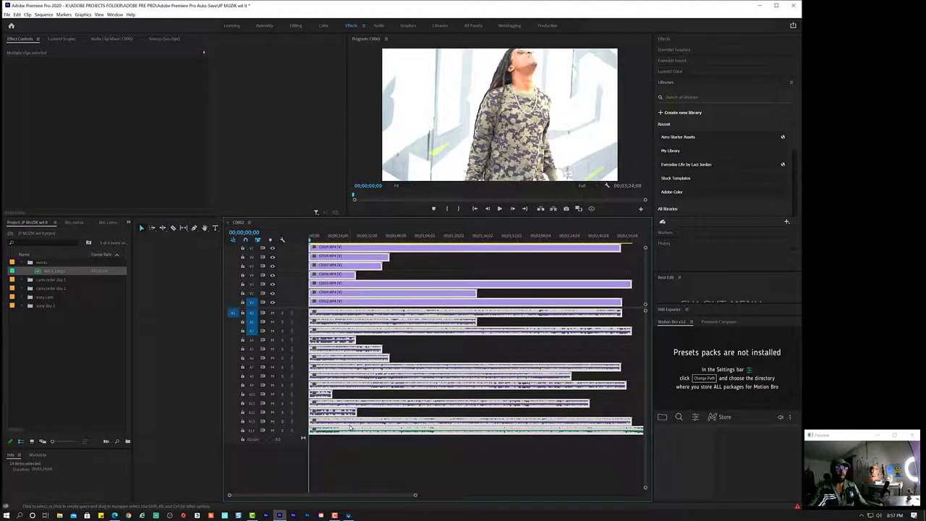
pyautogui.moveTo(350, 427); pyautogui.dragTo(354, 435)
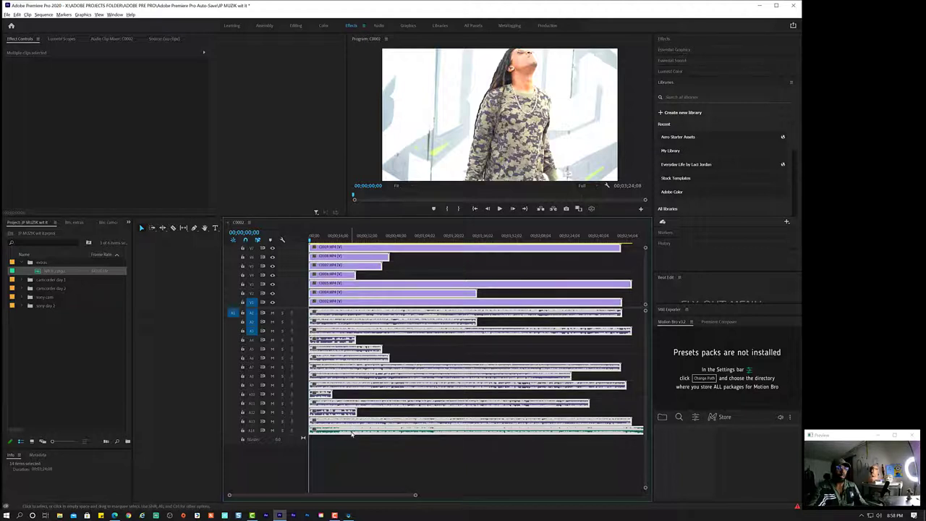
pyautogui.keyDown('shift'); pyautogui.click(351, 430); pyautogui.keyUp('shift')
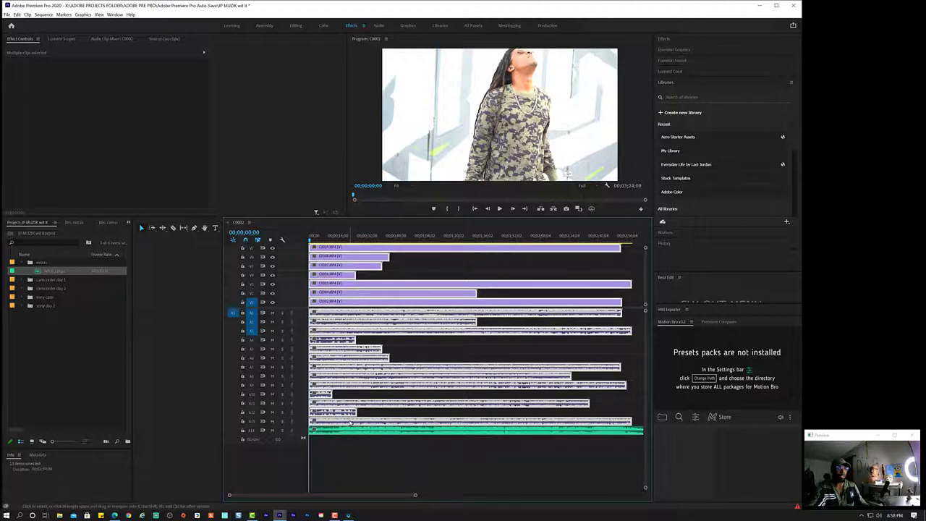
# - Mute the camera audio tracks A1 through A13
pyautogui.click(272, 412)
pyautogui.click(272, 402)
pyautogui.click(271, 394)
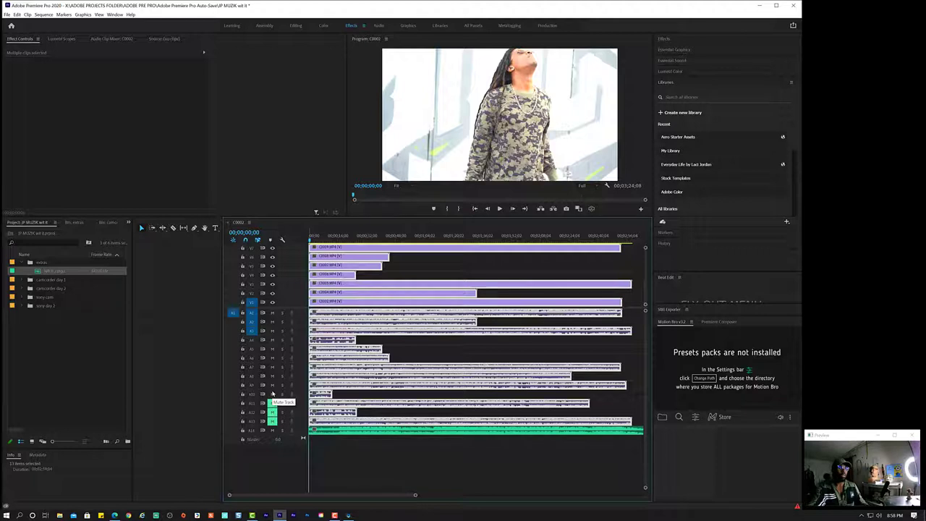
pyautogui.click(272, 394)
pyautogui.click(272, 385)
pyautogui.click(272, 375)
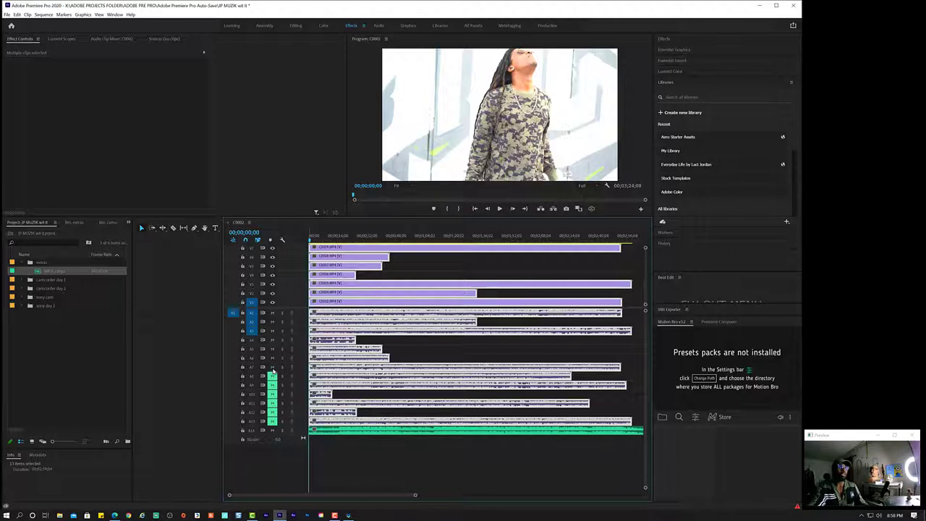
pyautogui.click(272, 367)
pyautogui.click(272, 358)
pyautogui.click(272, 349)
pyautogui.click(272, 339)
pyautogui.click(272, 330)
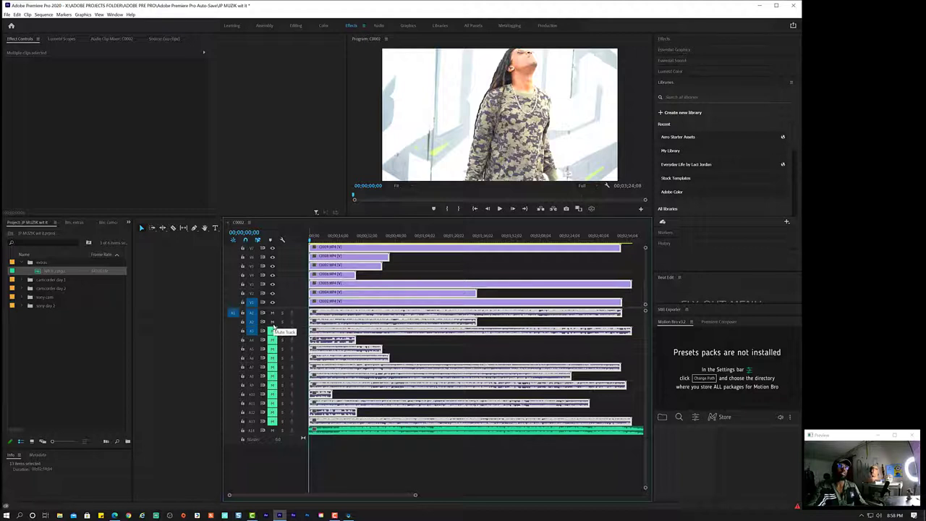
pyautogui.click(271, 321)
pyautogui.click(272, 313)
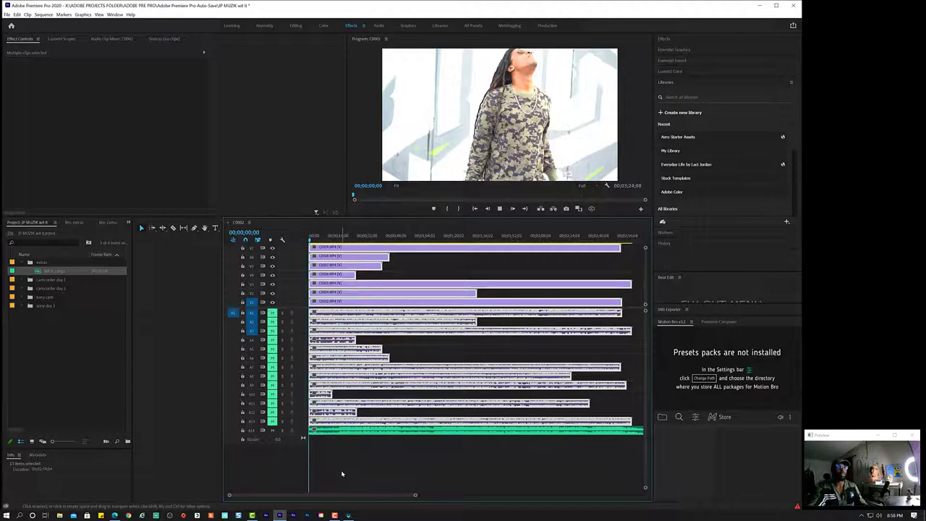
# - Play the sequence briefly and set the Program Monitor playback resolution to 1/4
pyautogui.press('space')
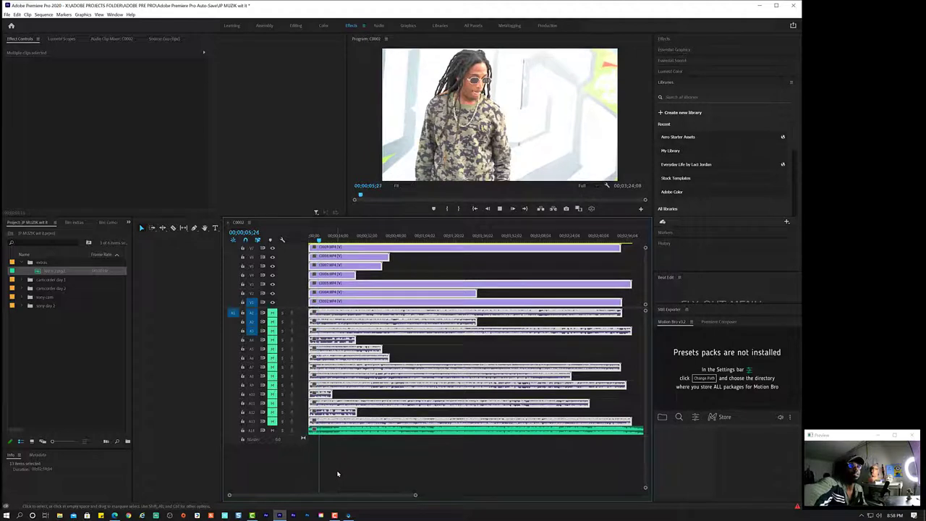
pyautogui.press('space')
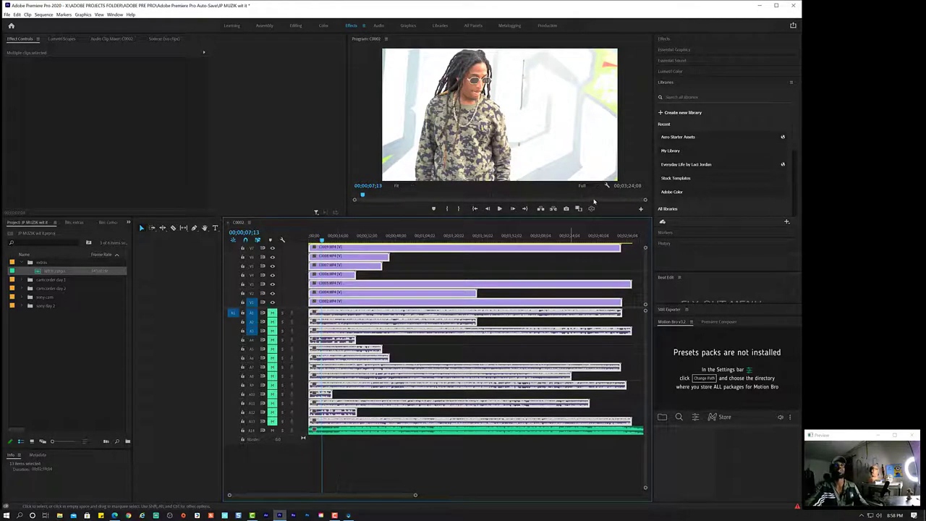
pyautogui.click(582, 185)
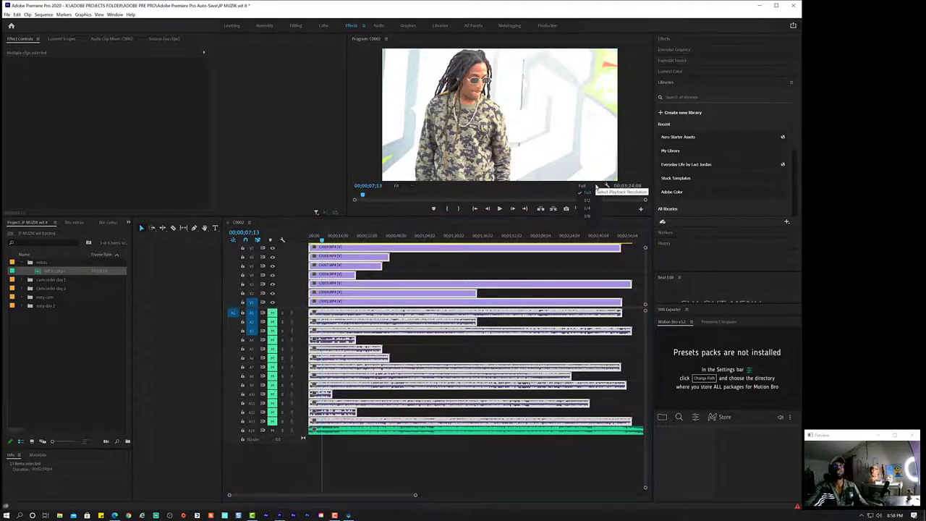
pyautogui.click(587, 208)
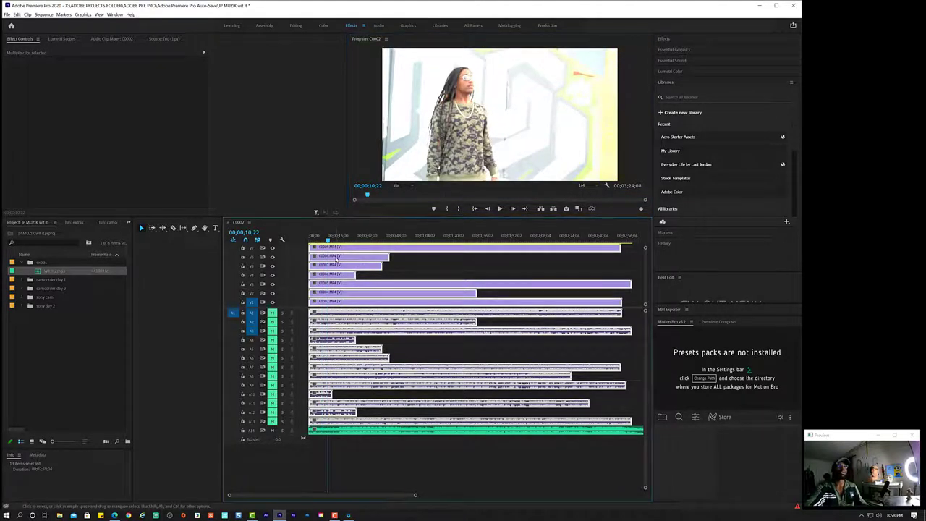
# - Widen the timeline and monitor panels to the left and right
pyautogui.rightClick(332, 247)
pyautogui.click(272, 470)
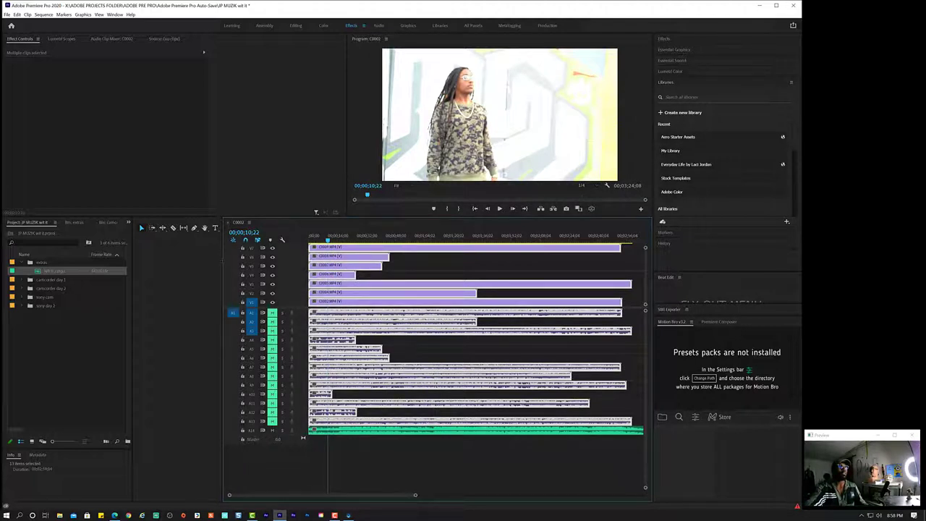
pyautogui.moveTo(222, 264); pyautogui.dragTo(146, 264)
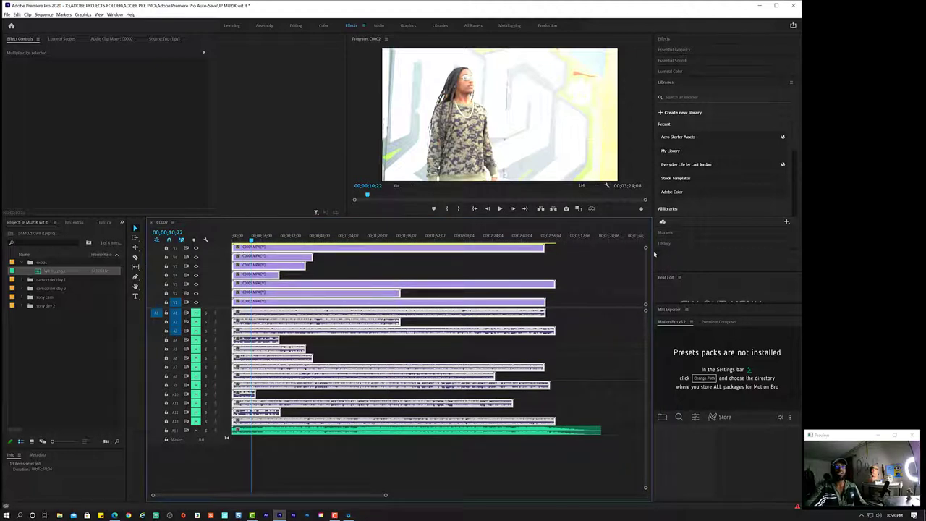
pyautogui.moveTo(653, 253); pyautogui.dragTo(694, 248)
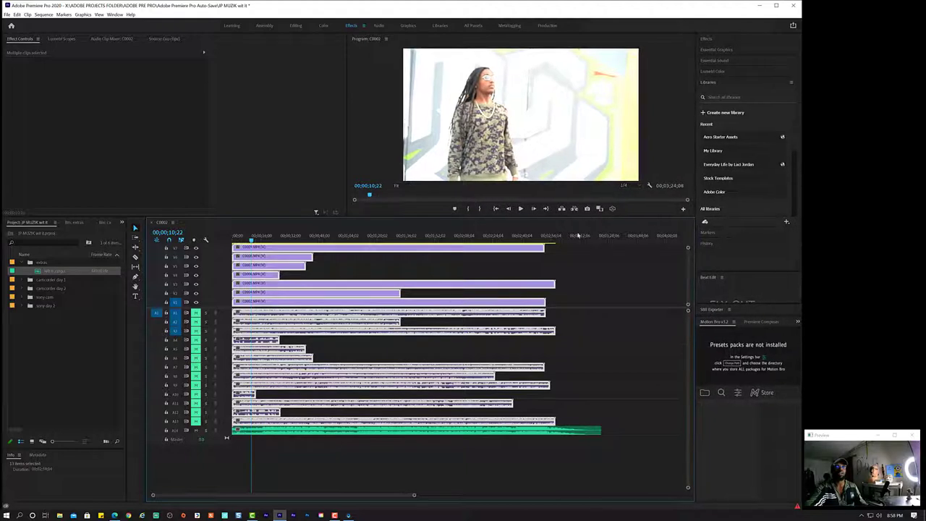
# - Play the sequence again to review it, selecting clip C0002 at the playhead
pyautogui.press('space')
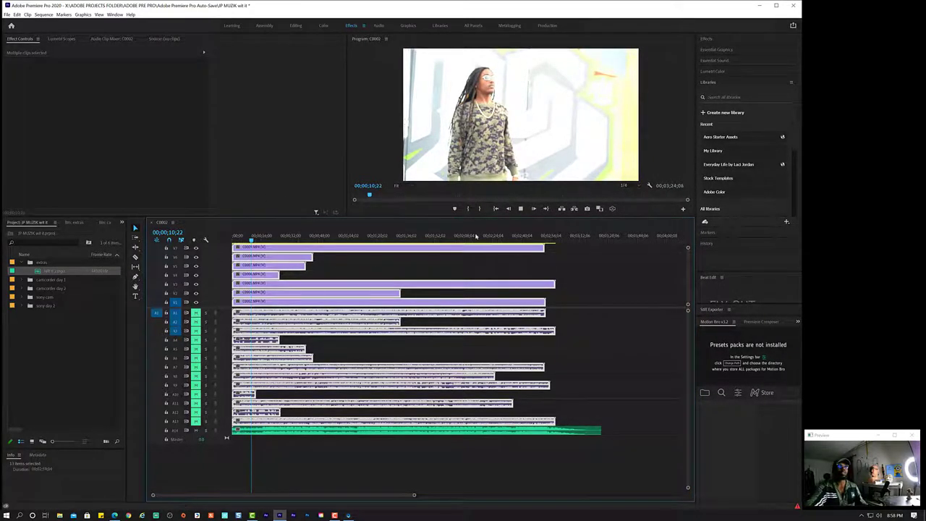
pyautogui.click(520, 208)
pyautogui.click(522, 209)
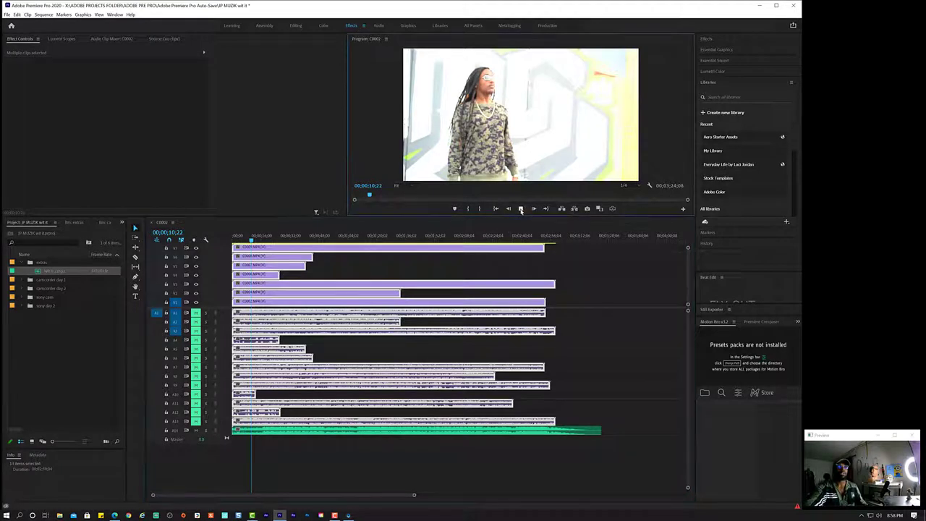
pyautogui.click(436, 261)
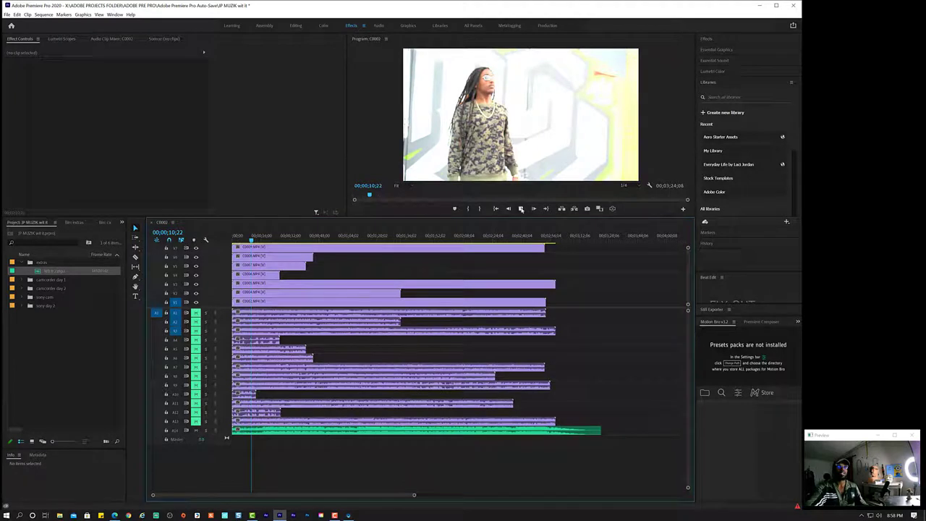
pyautogui.click(522, 209)
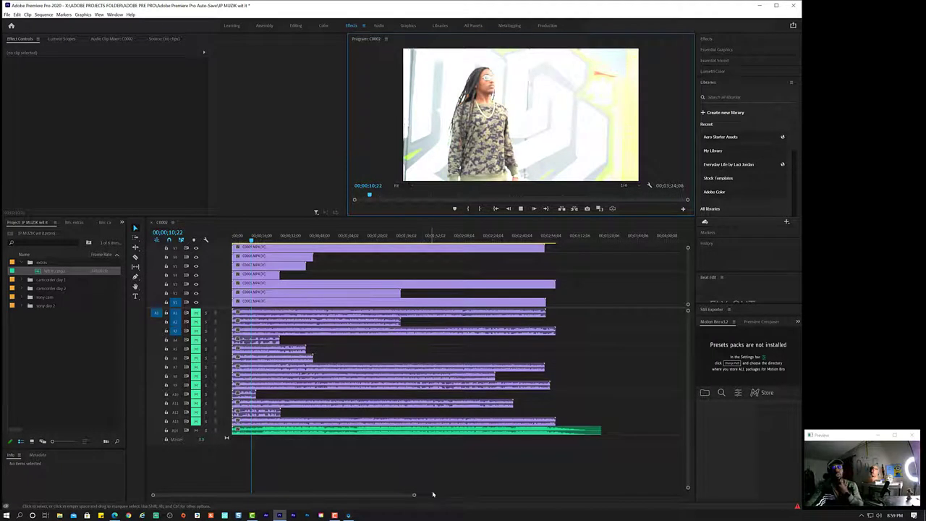
pyautogui.press('space')
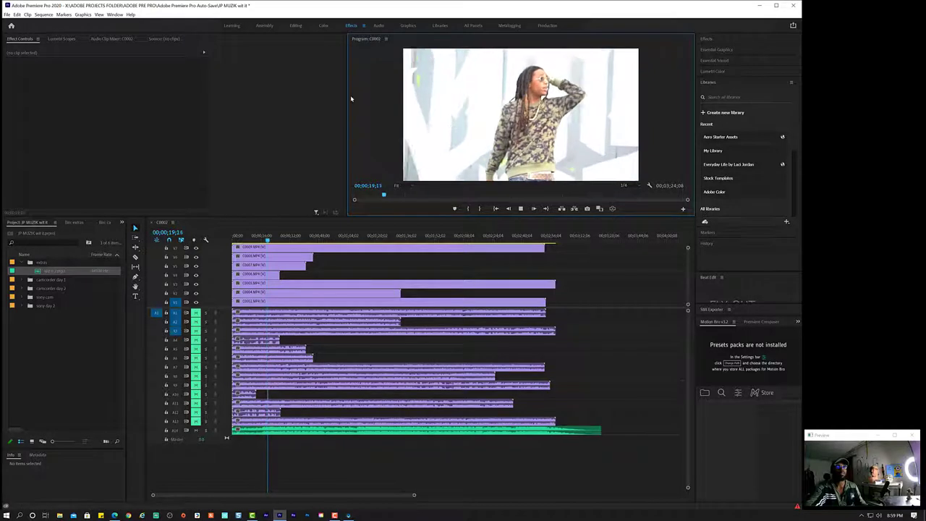
pyautogui.press('d')
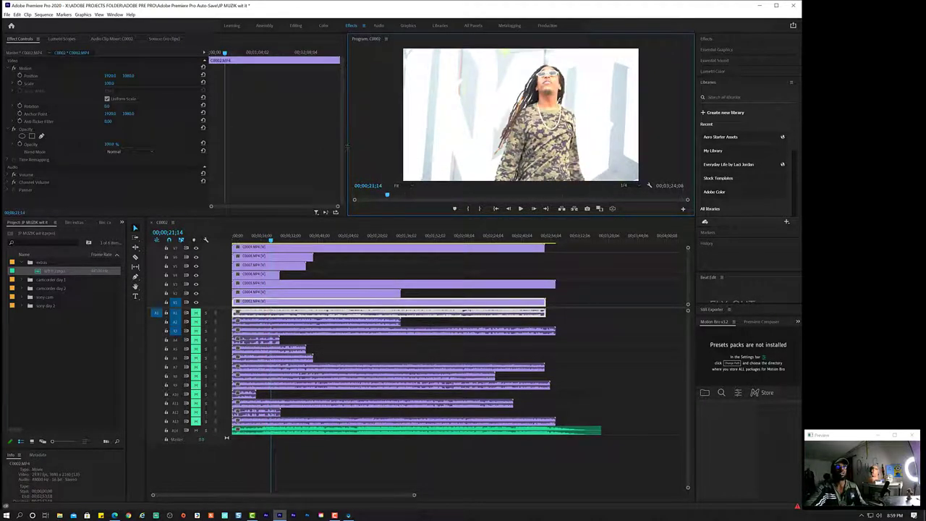
# - Adjust panel sizes and timeline zoom, then select every clip in the sequence
pyautogui.moveTo(347, 146); pyautogui.dragTo(340, 147)
pyautogui.press('-')
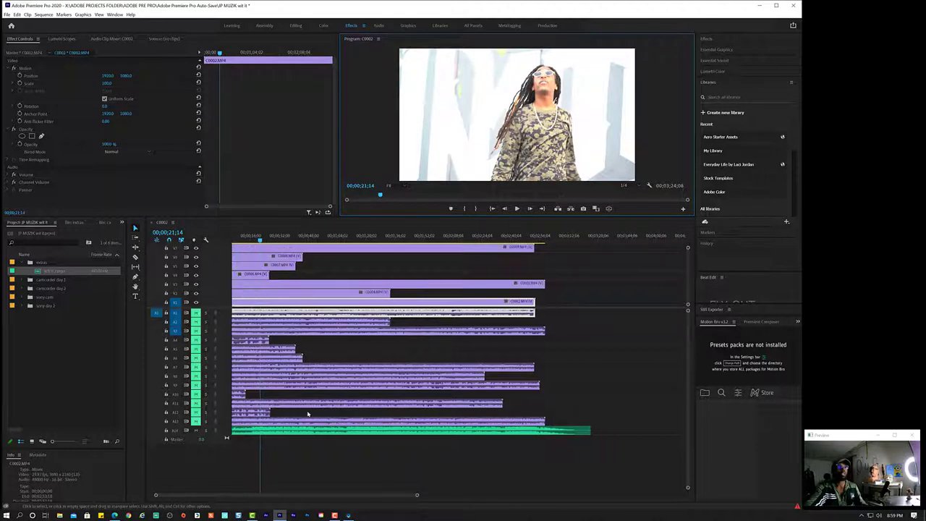
pyautogui.press('=')
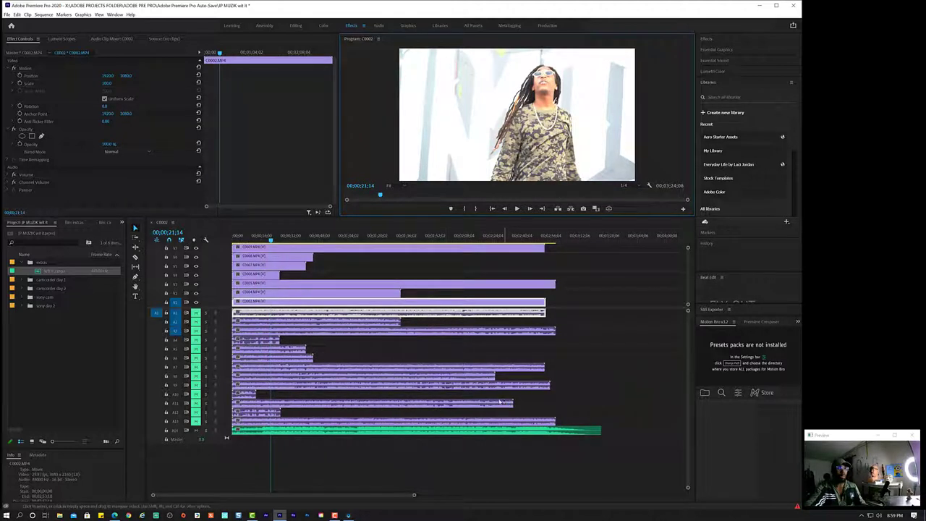
pyautogui.click(434, 479)
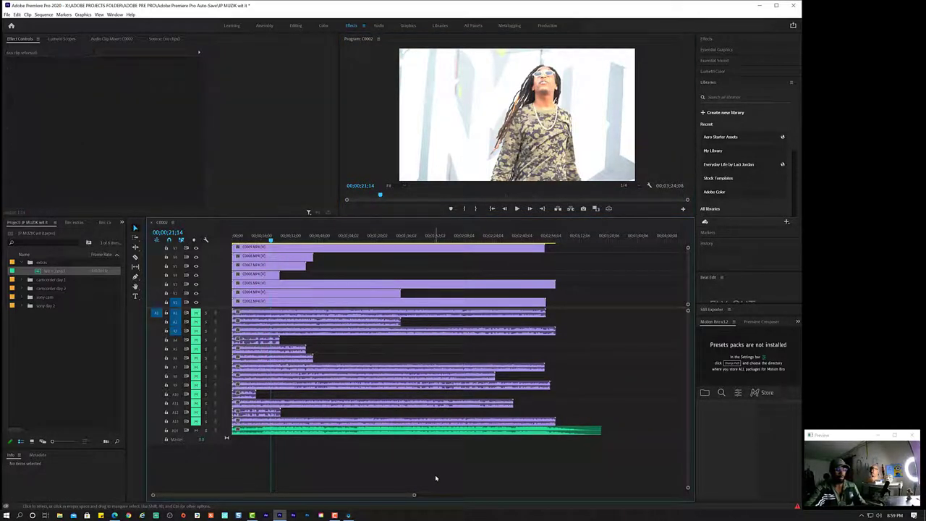
pyautogui.hotkey('ctrl', 'a')
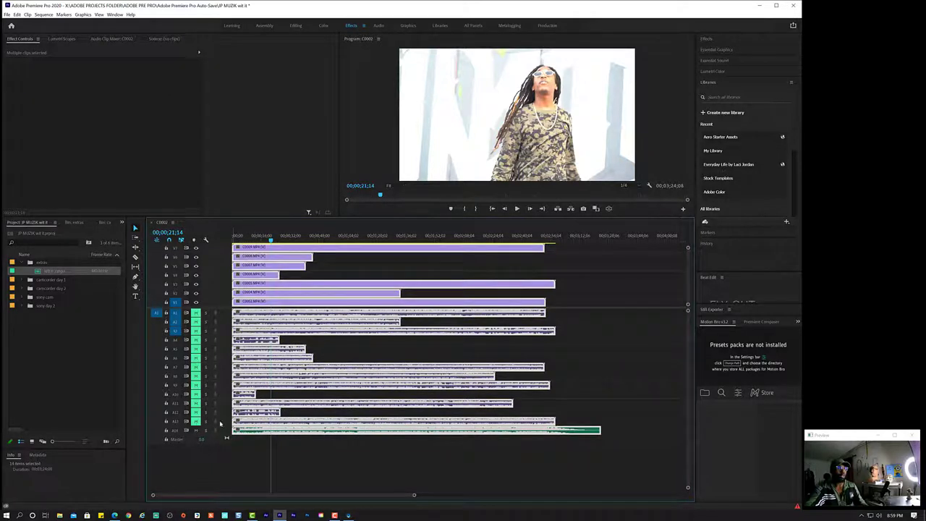
pyautogui.rightClick(288, 425)
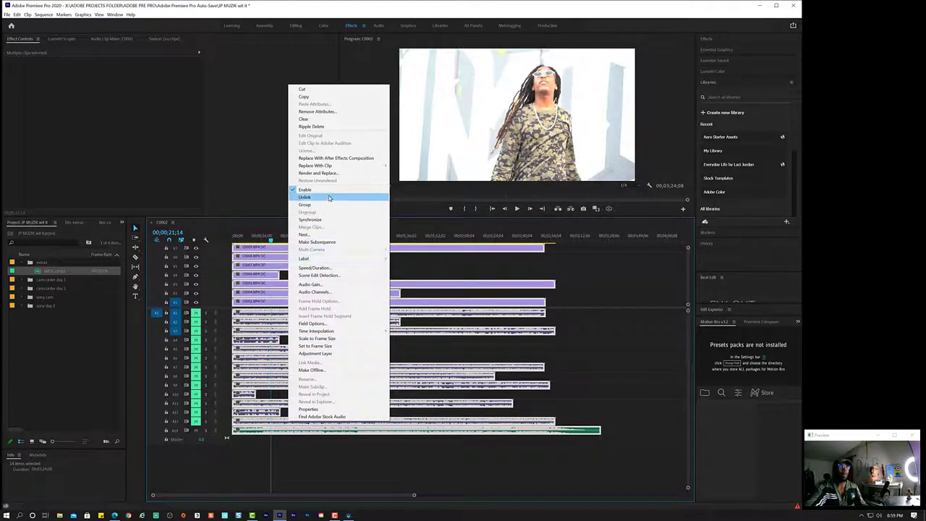
pyautogui.click(334, 220)
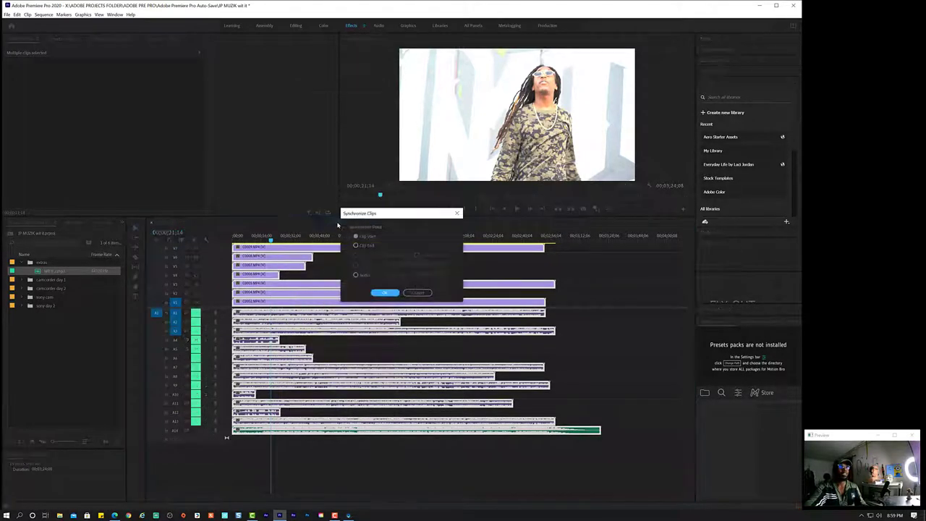
pyautogui.click(363, 275)
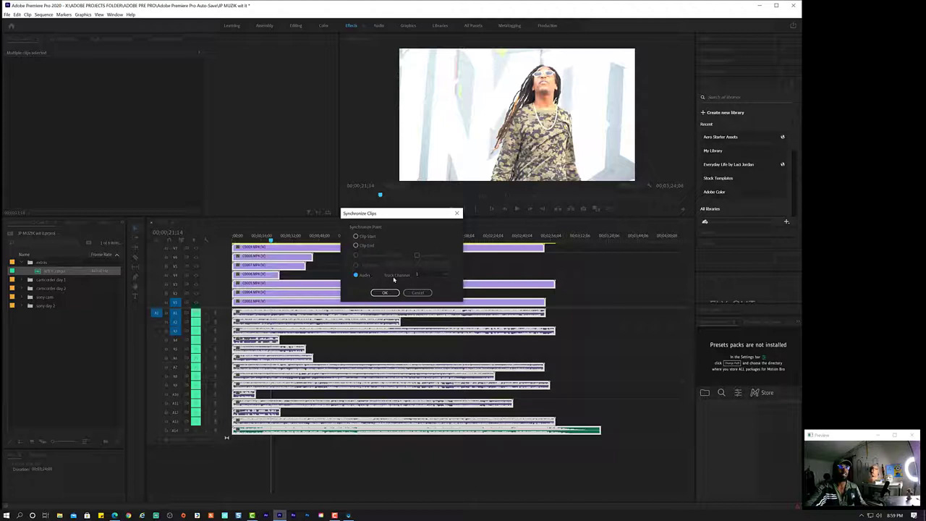
pyautogui.click(424, 275)
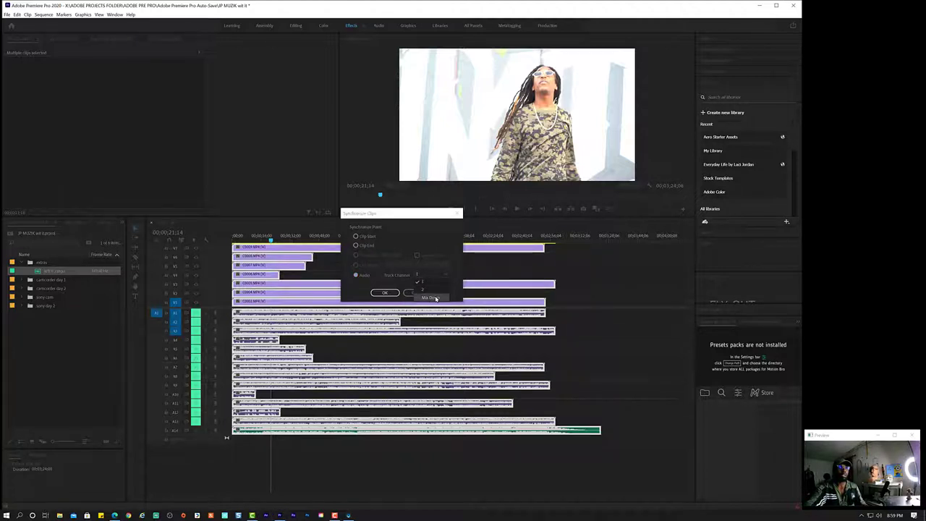
pyautogui.click(422, 282)
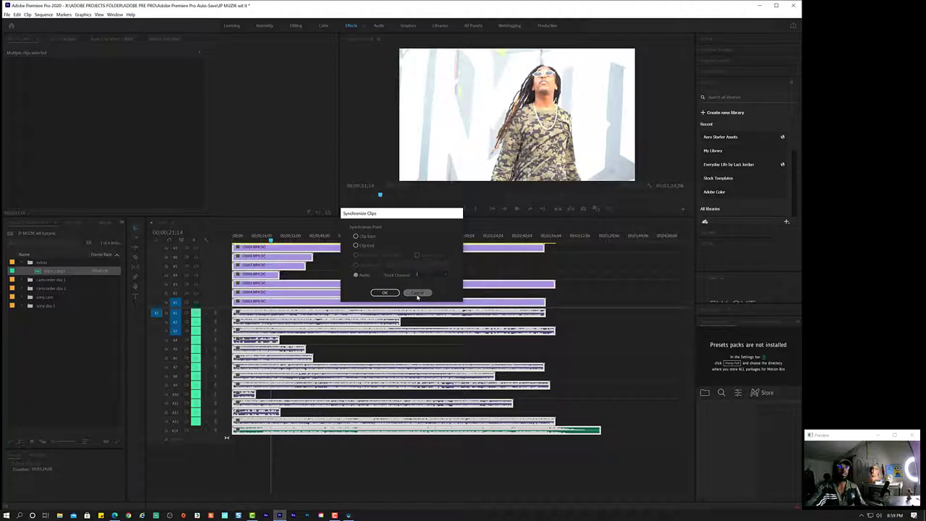
pyautogui.click(418, 292)
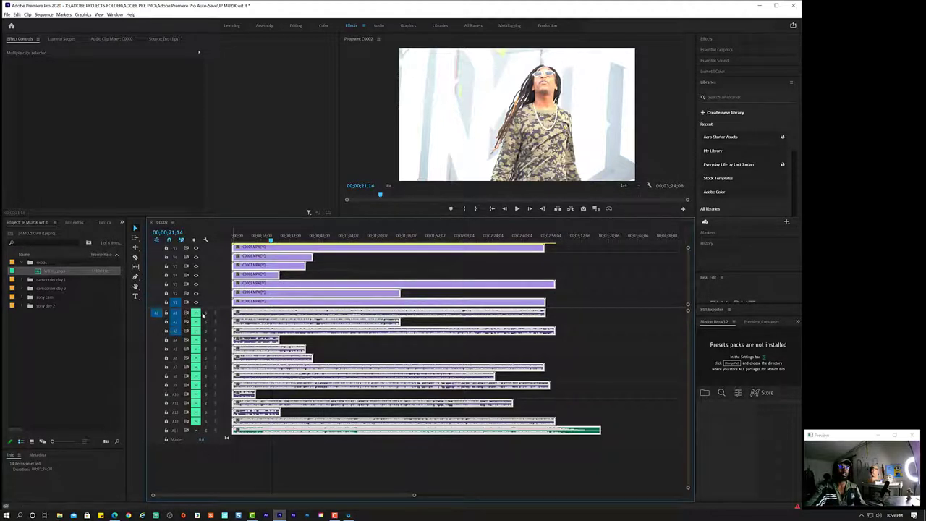
# - Move C0002's camera audio to a new bottom track and drag the green Wit it 2 song up to A1
pyautogui.click(262, 441)
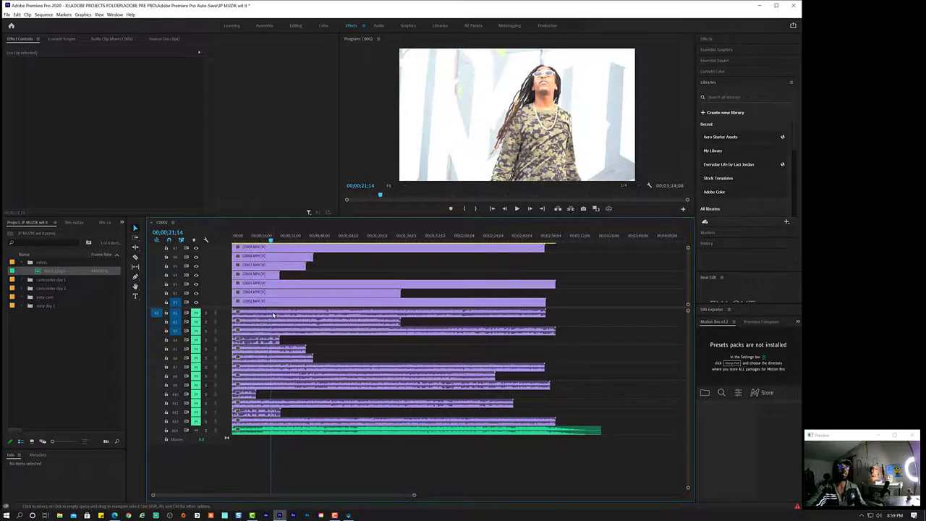
pyautogui.click(274, 314)
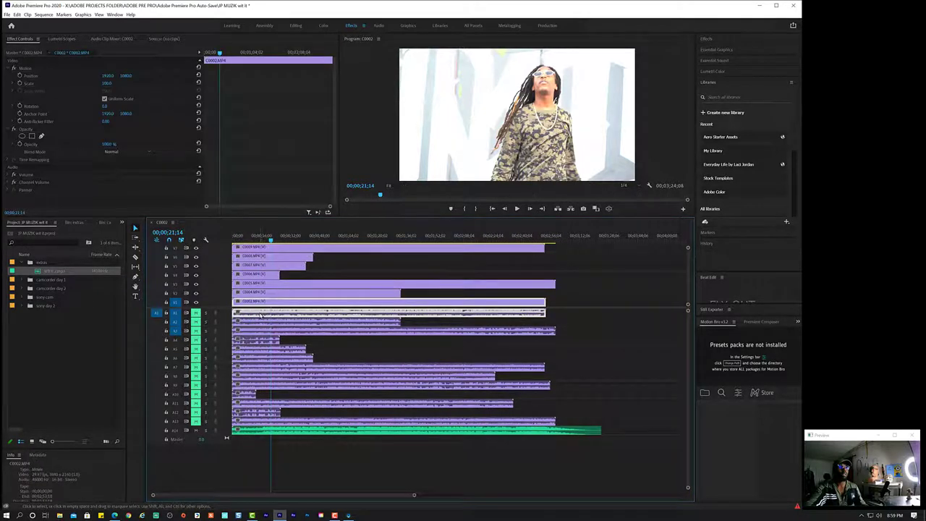
pyautogui.moveTo(262, 315); pyautogui.dragTo(234, 474)
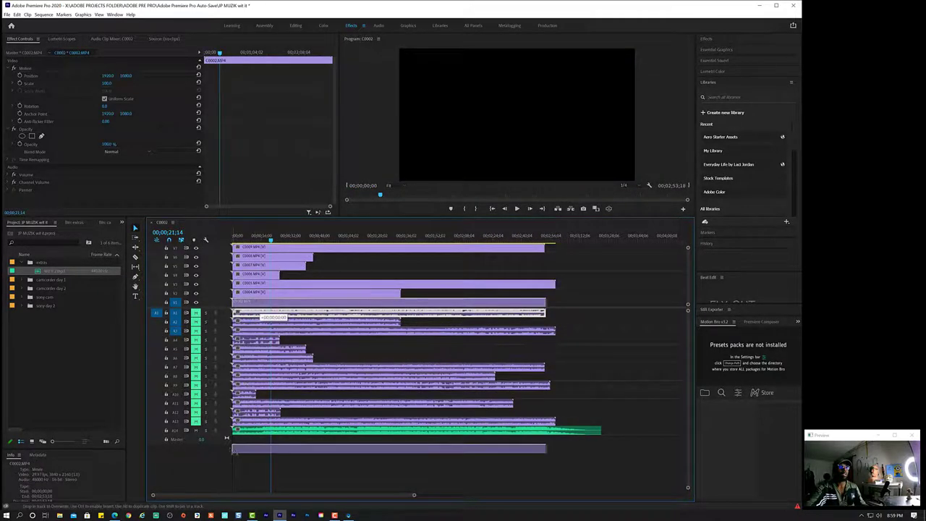
pyautogui.click(251, 429)
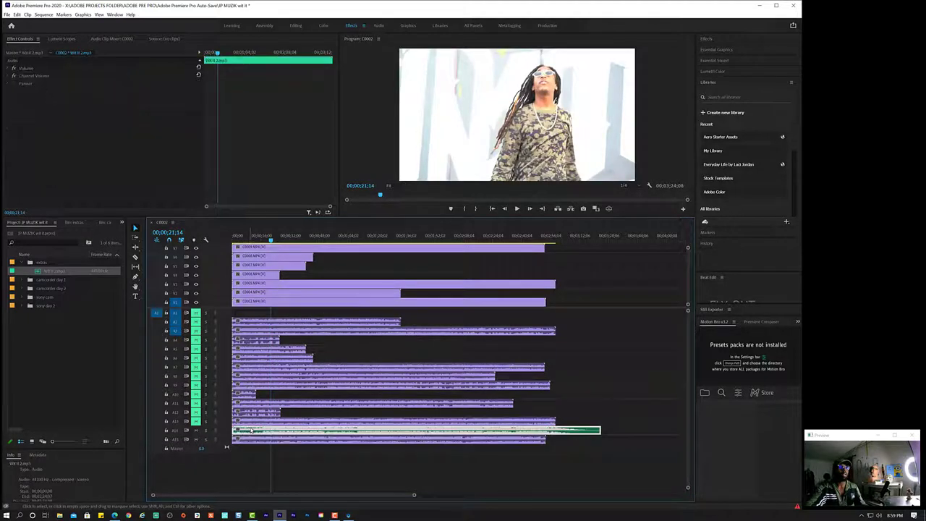
pyautogui.moveTo(251, 430); pyautogui.dragTo(251, 313)
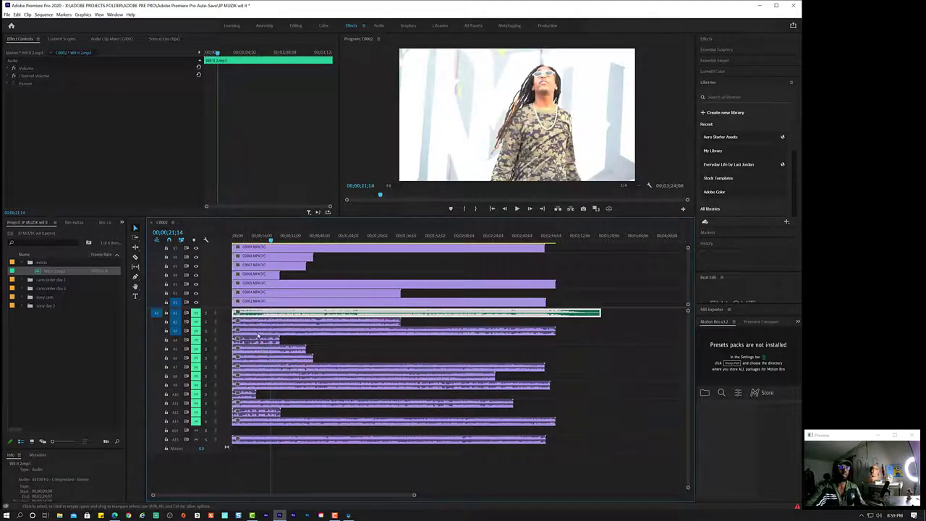
# - Select every clip in the sequence and synchronize them using their audio
pyautogui.hotkey('ctrl', 'a')
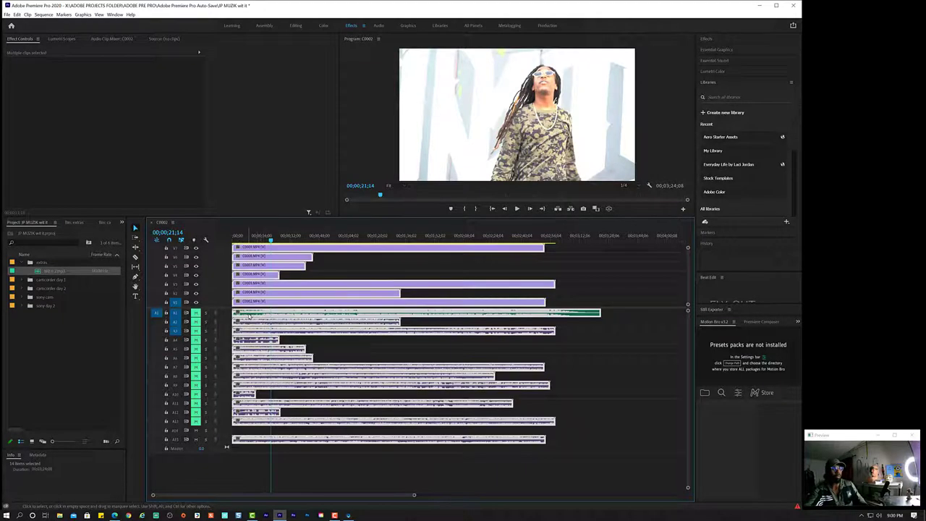
pyautogui.rightClick(258, 313)
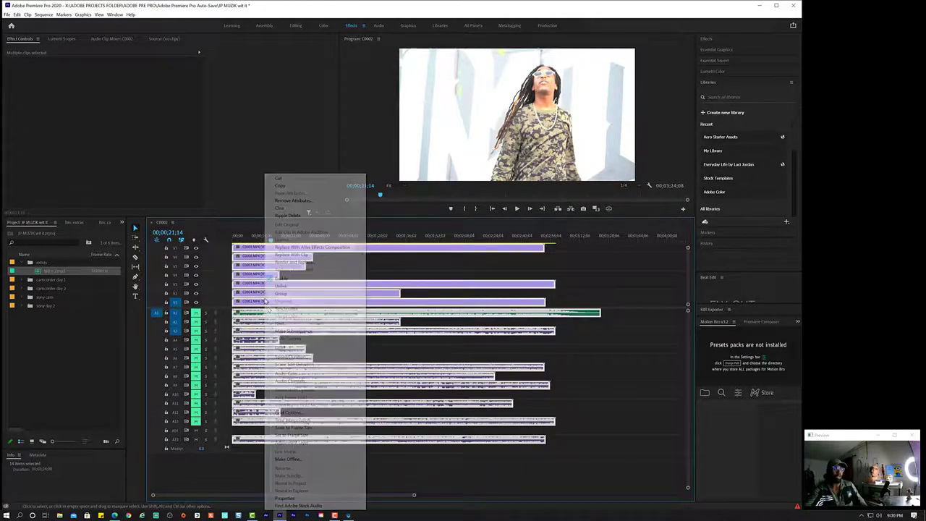
pyautogui.click(307, 306)
pyautogui.click(356, 275)
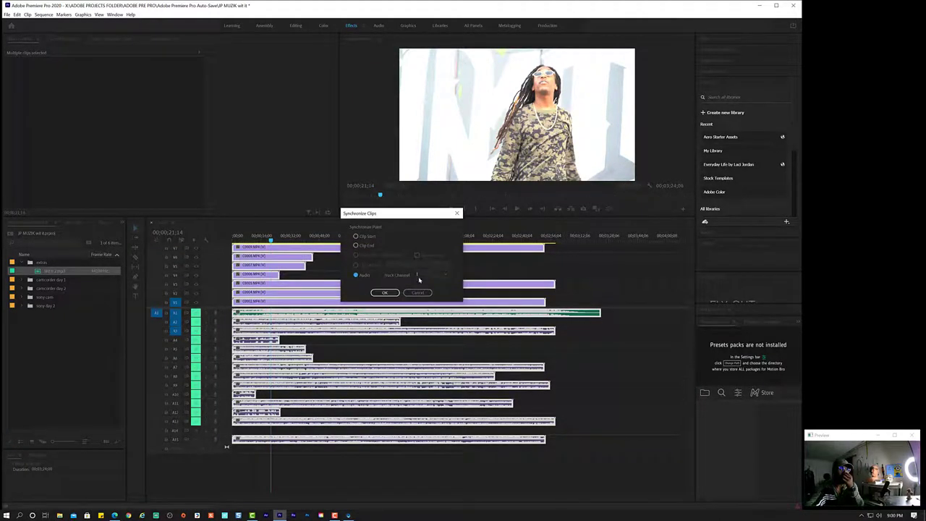
pyautogui.click(386, 293)
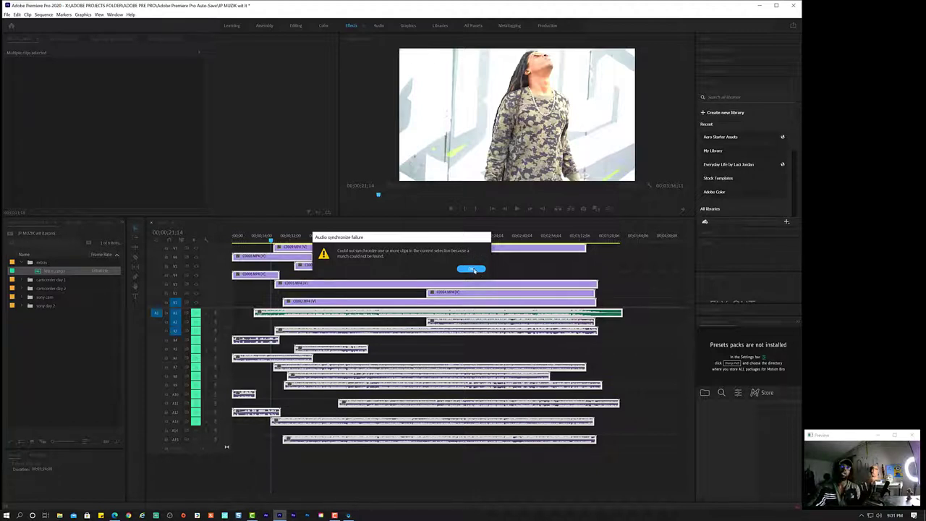
# - Dismiss the sync warning, mute A15, unmute A1, and return the playhead to 00;00;09;06
pyautogui.click(472, 269)
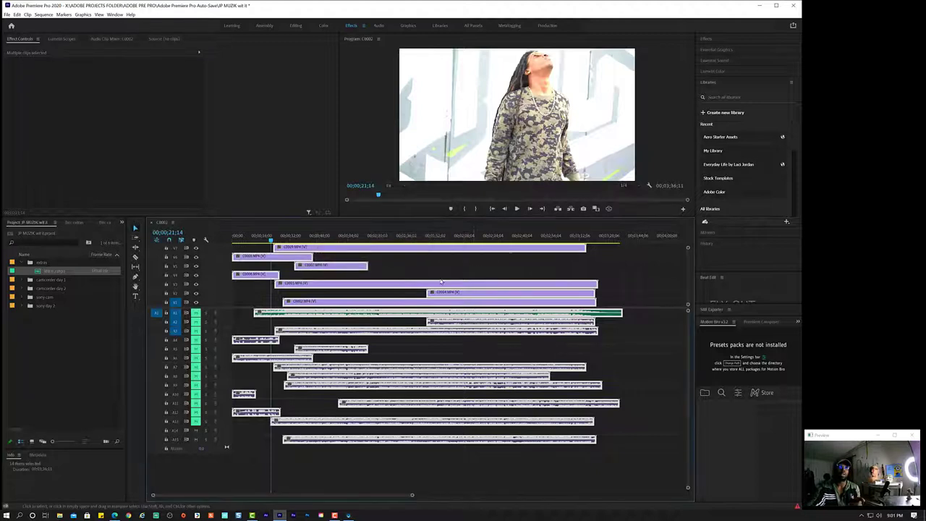
pyautogui.click(263, 321)
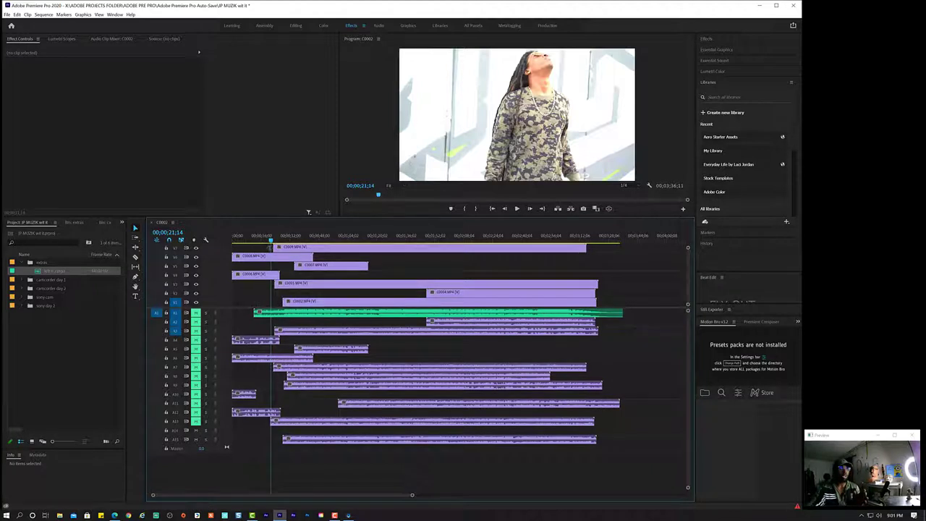
pyautogui.click(195, 439)
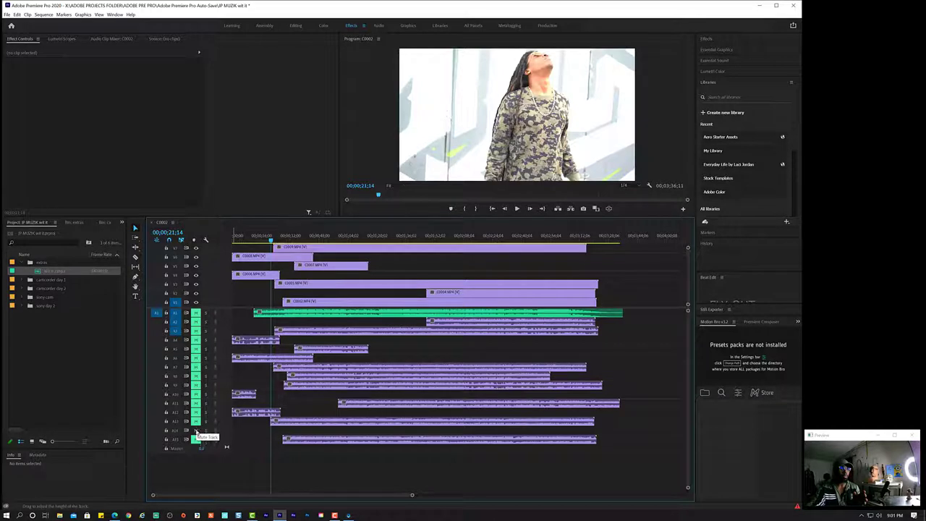
pyautogui.click(195, 312)
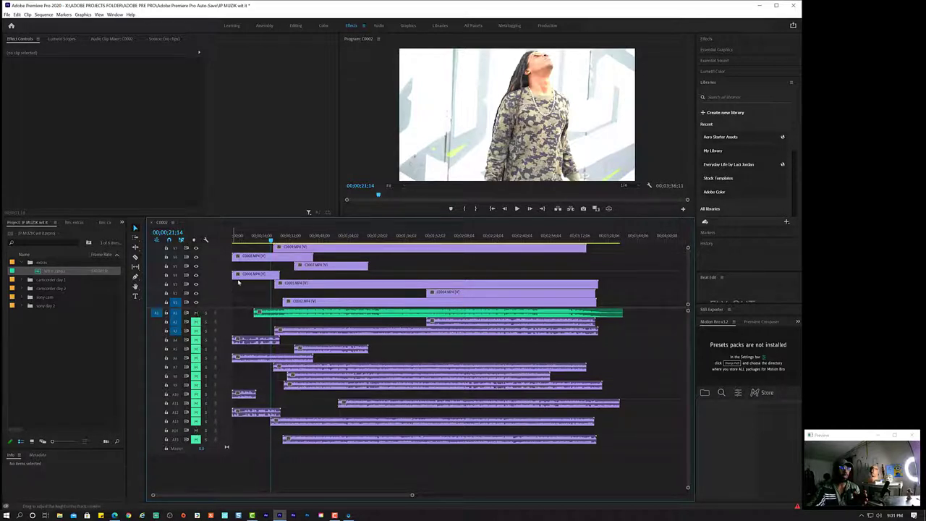
pyautogui.moveTo(266, 240); pyautogui.dragTo(249, 241)
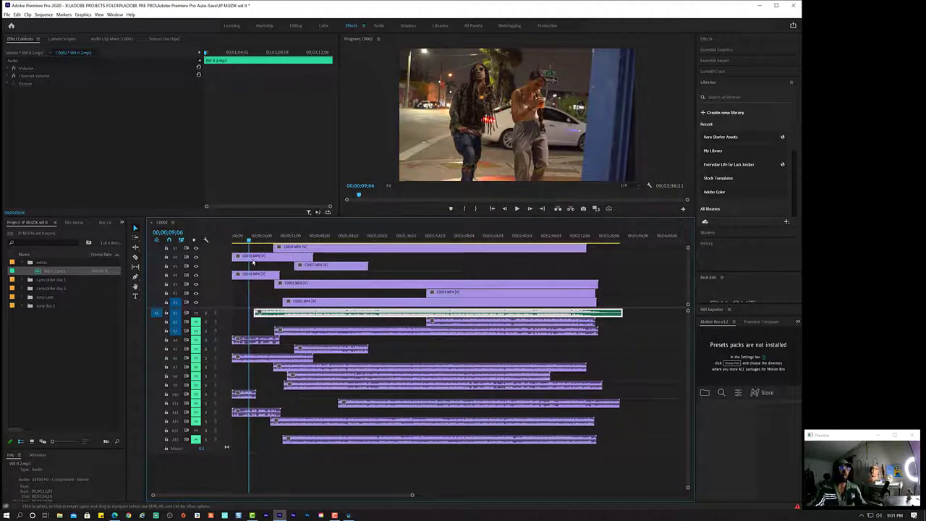
# - Give clip C0008 on V5 the Mango label
pyautogui.click(253, 259)
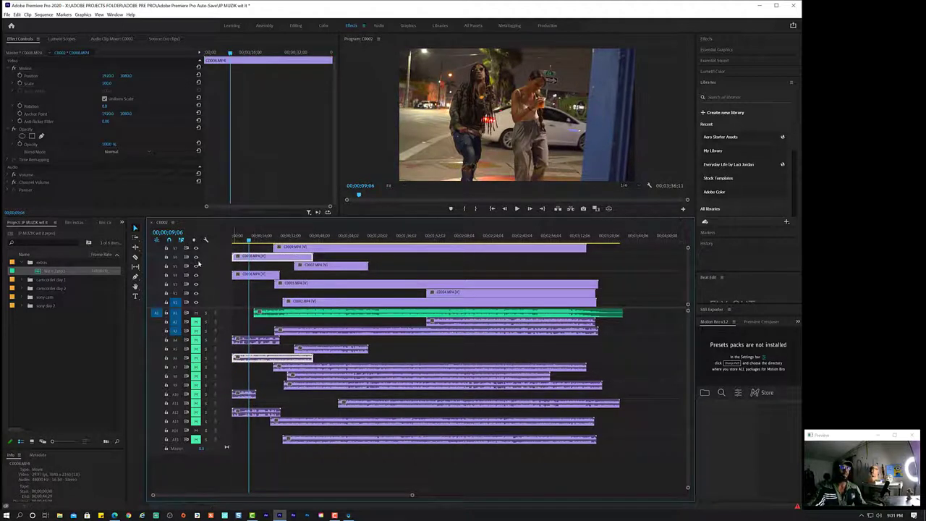
pyautogui.rightClick(258, 258)
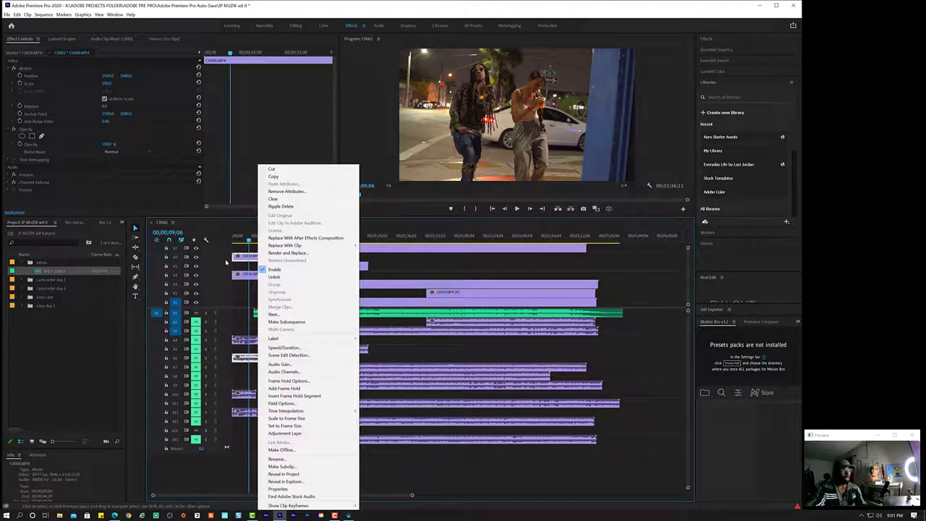
pyautogui.click(240, 260)
pyautogui.rightClick(260, 258)
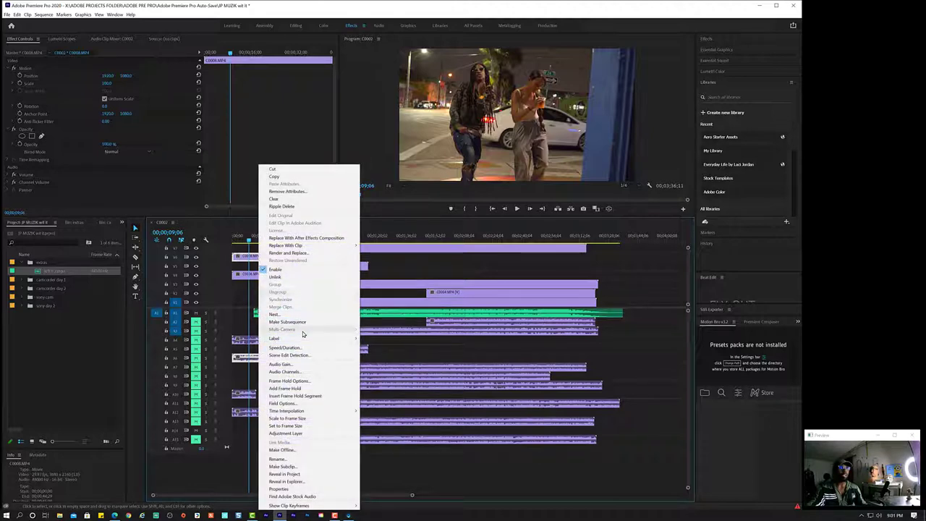
pyautogui.moveTo(303, 339)
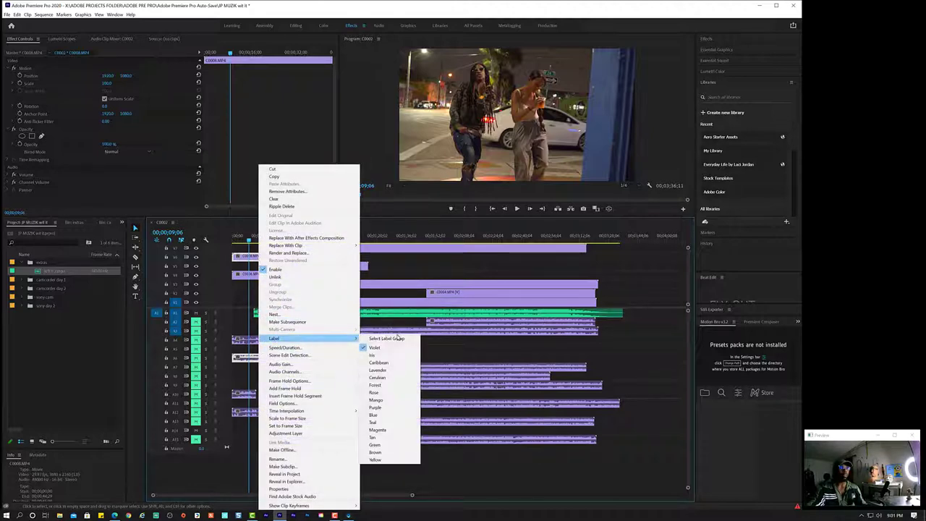
pyautogui.click(401, 403)
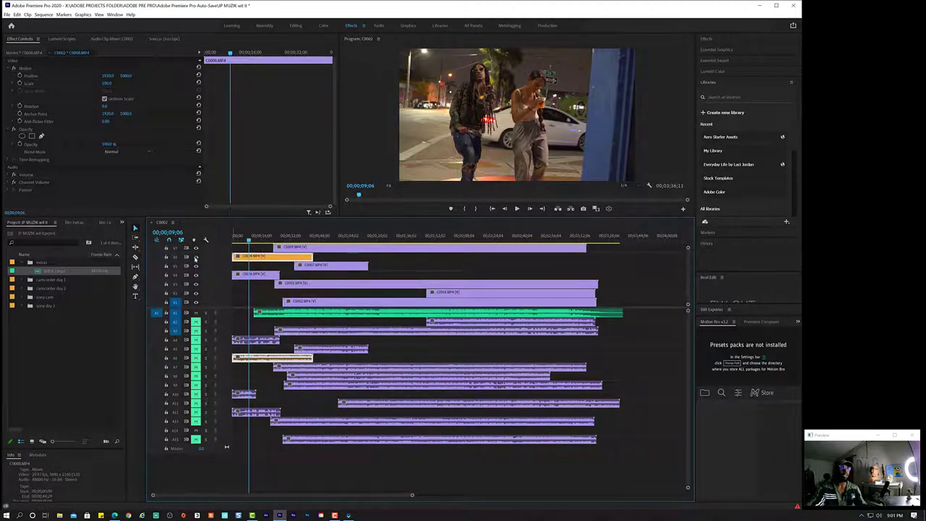
# - Label clip C0014 Mango
pyautogui.click(242, 256)
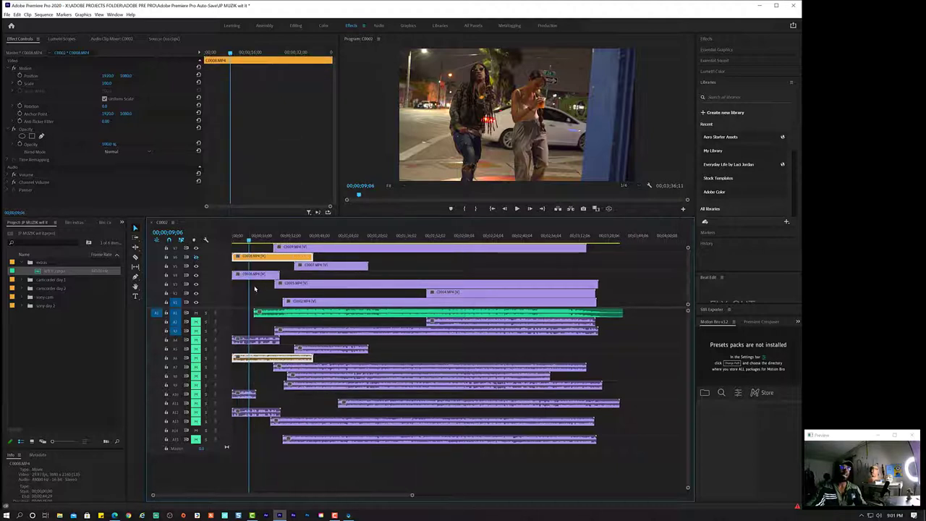
pyautogui.scroll(-1, 254, 288)
pyautogui.scroll(1, 255, 289)
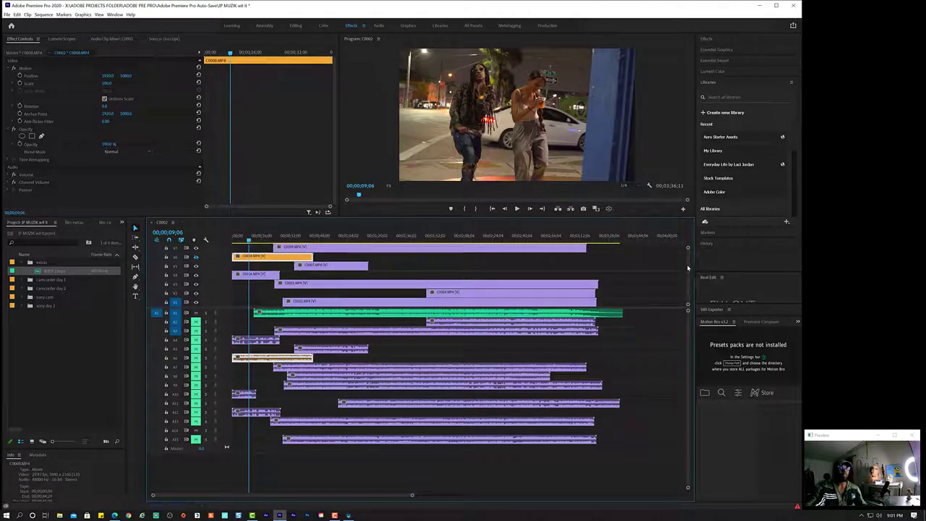
pyautogui.moveTo(688, 281); pyautogui.dragTo(687, 249)
pyautogui.scroll(-2, 217, 277)
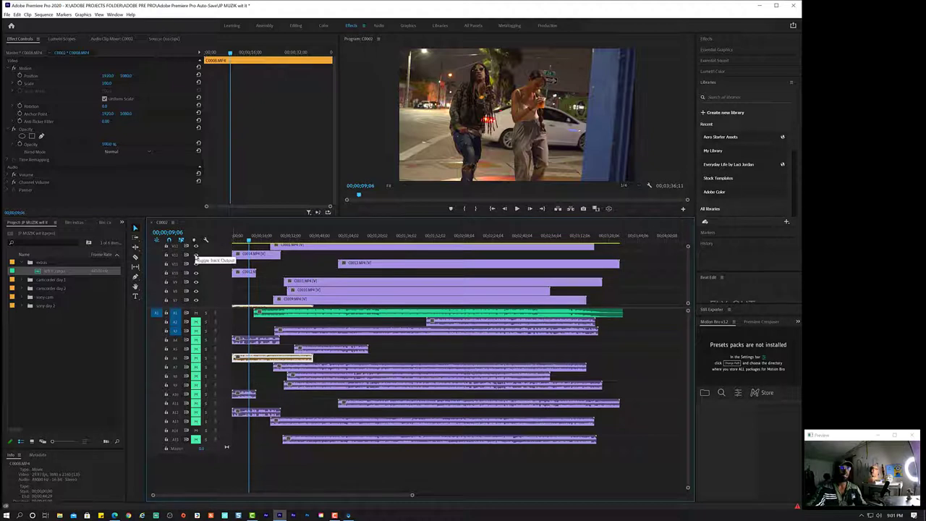
pyautogui.click(248, 254)
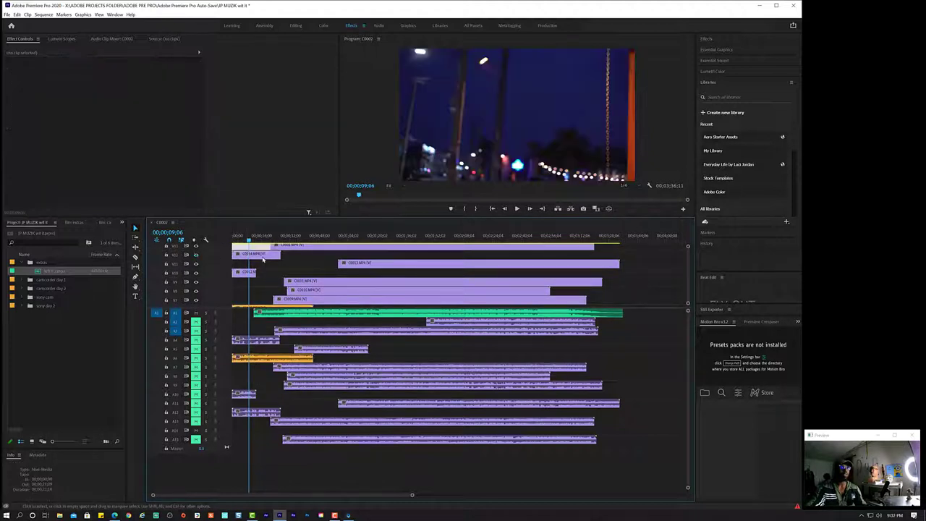
pyautogui.click(267, 258)
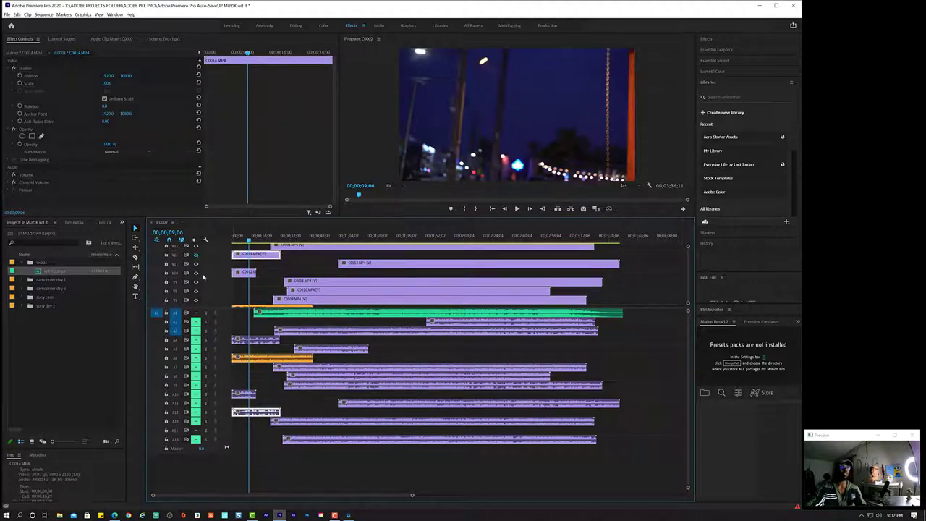
pyautogui.rightClick(255, 254)
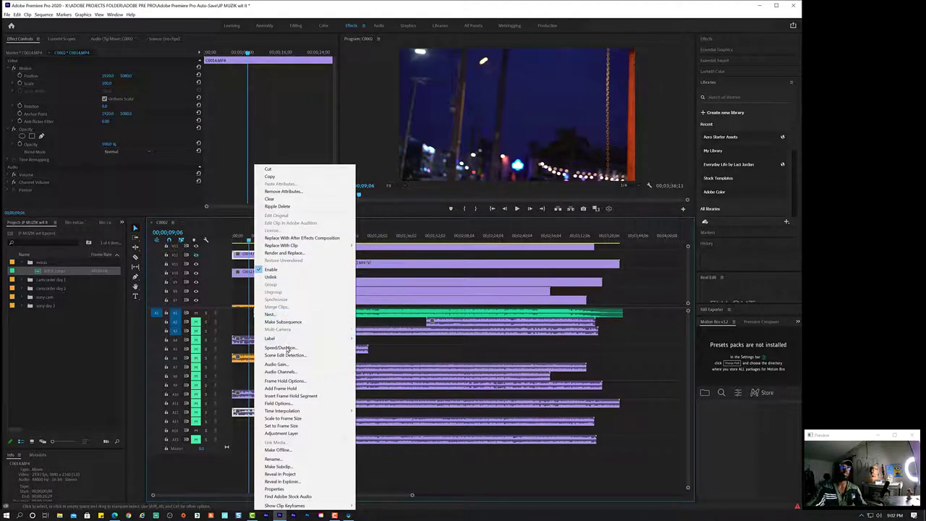
pyautogui.moveTo(295, 340)
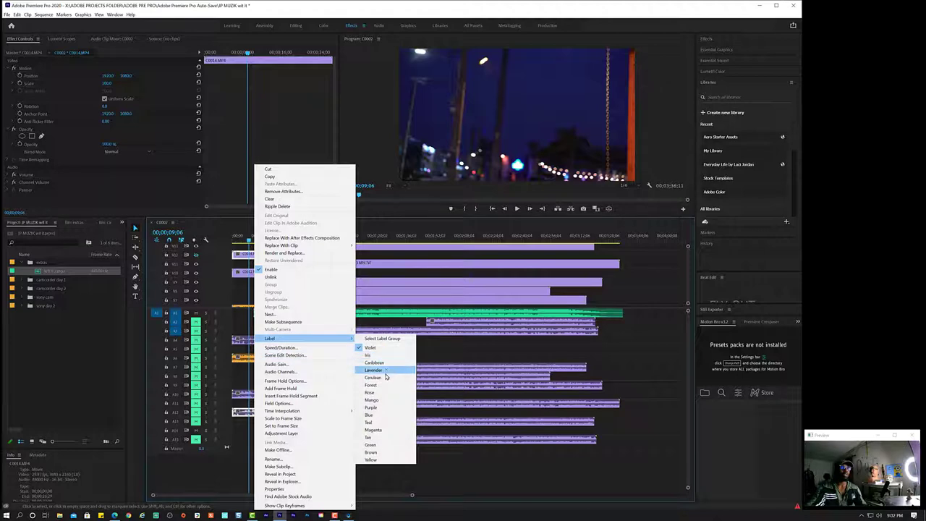
pyautogui.click(386, 400)
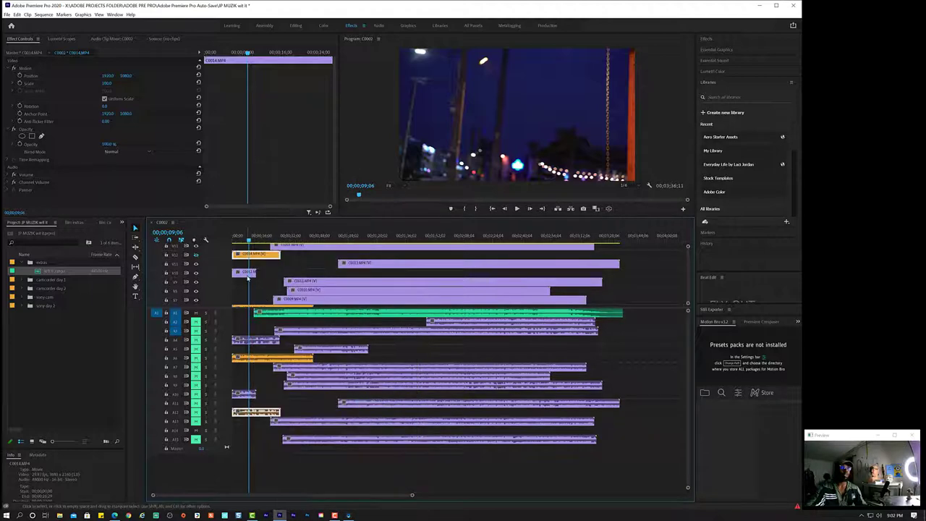
# - Label clip C0012 Mango
pyautogui.rightClick(247, 277)
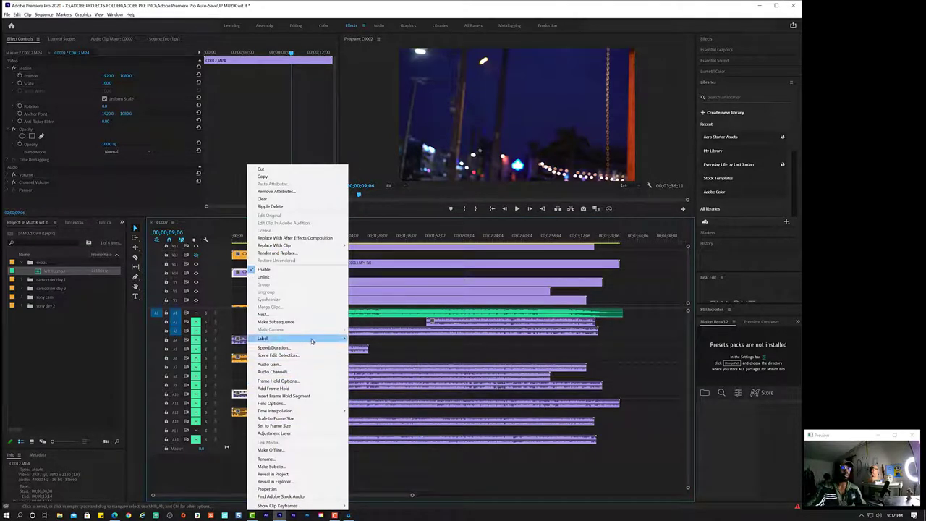
pyautogui.moveTo(311, 340)
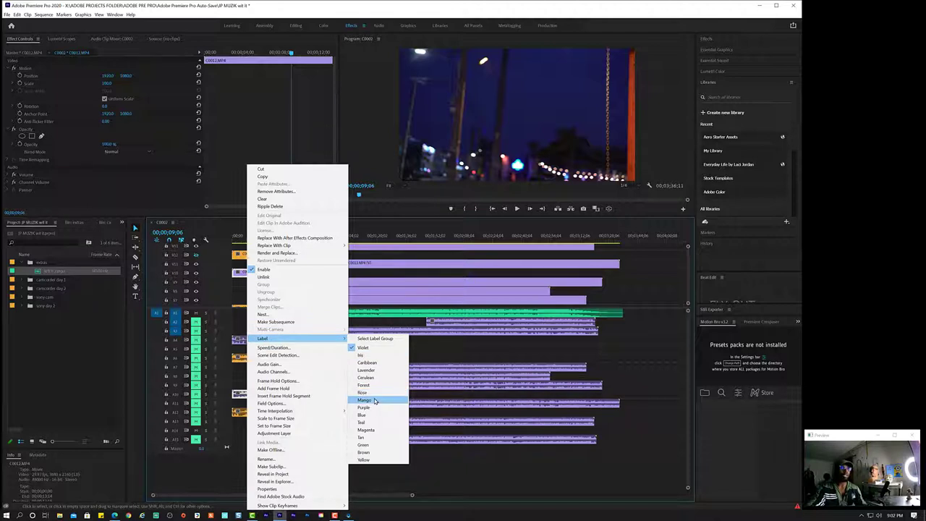
pyautogui.click(376, 400)
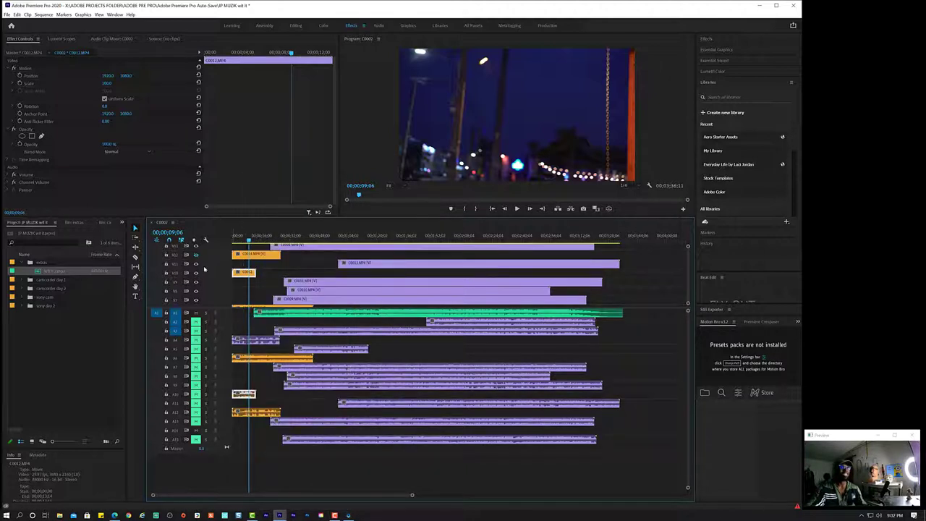
pyautogui.click(249, 272)
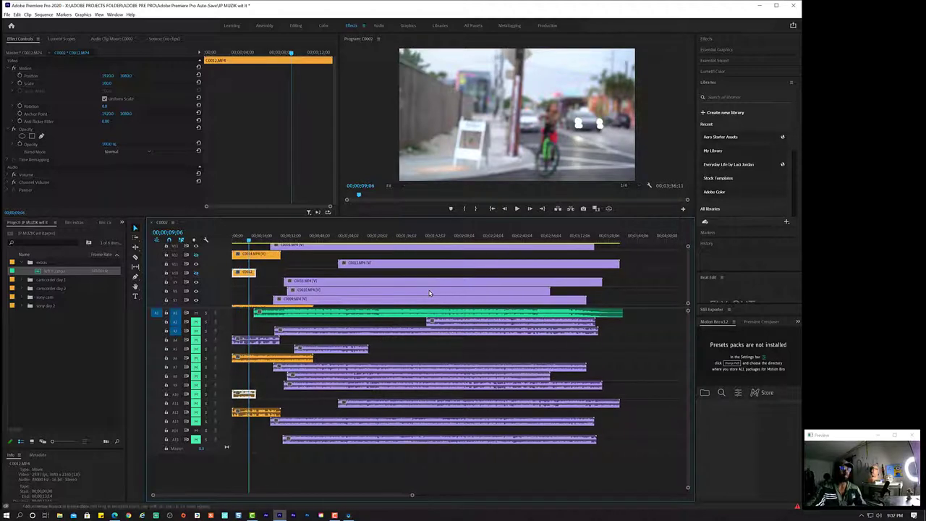
# - Label clip C0006 on V4 Mango and turn off V4's track output
pyautogui.scroll(-3, 376, 294)
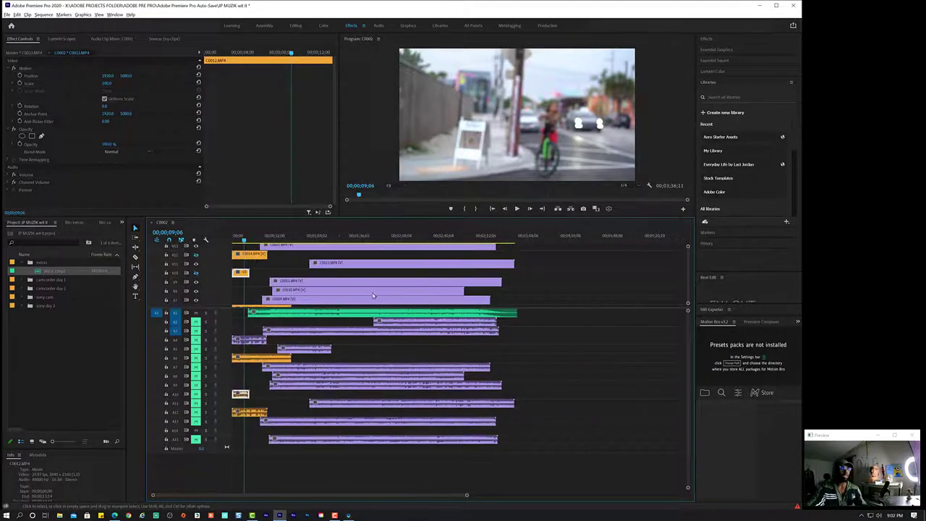
pyautogui.scroll(-2, 355, 295)
pyautogui.scroll(-2, 354, 294)
pyautogui.scroll(-1, 353, 292)
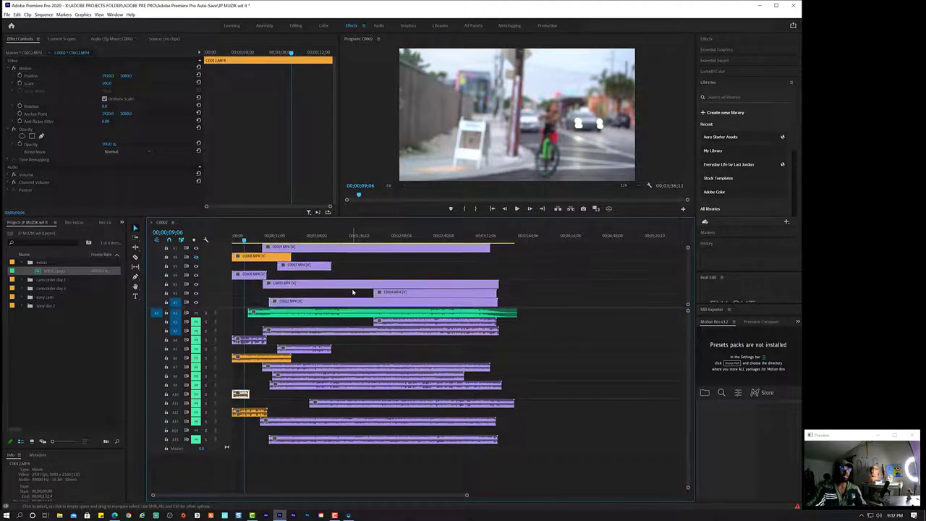
pyautogui.click(253, 276)
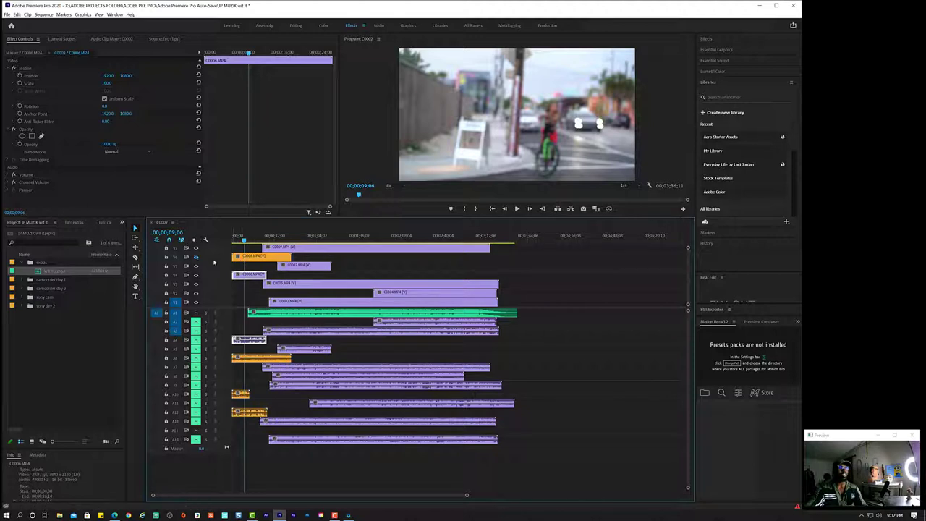
pyautogui.scroll(-3, 275, 283)
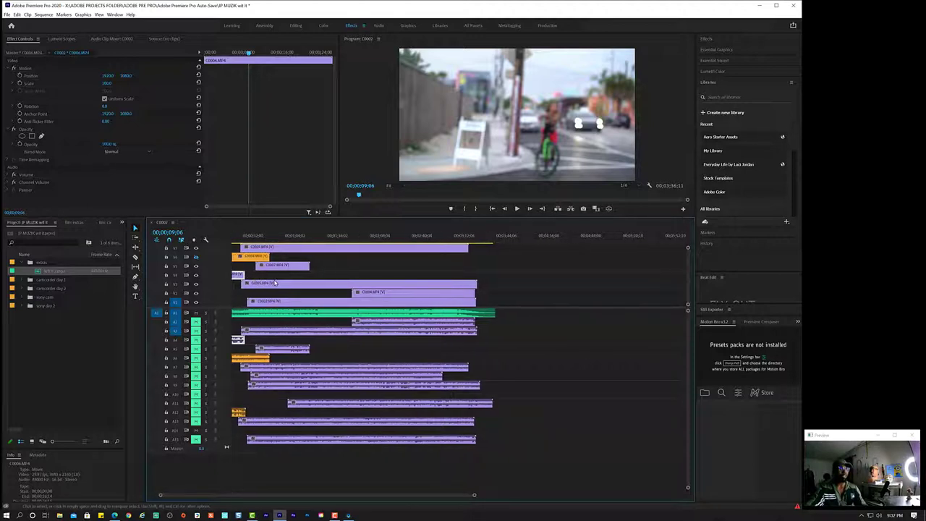
pyautogui.scroll(3, 275, 283)
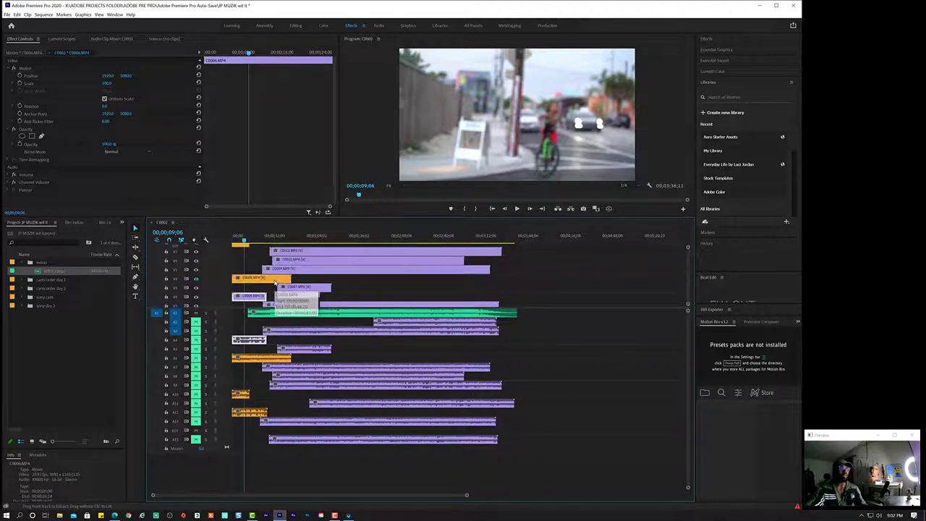
pyautogui.scroll(-2, 275, 283)
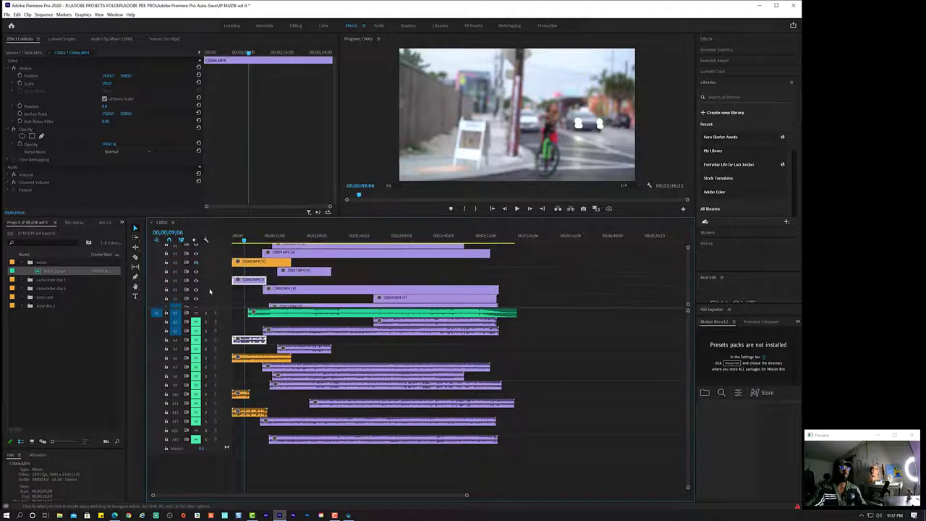
pyautogui.rightClick(248, 281)
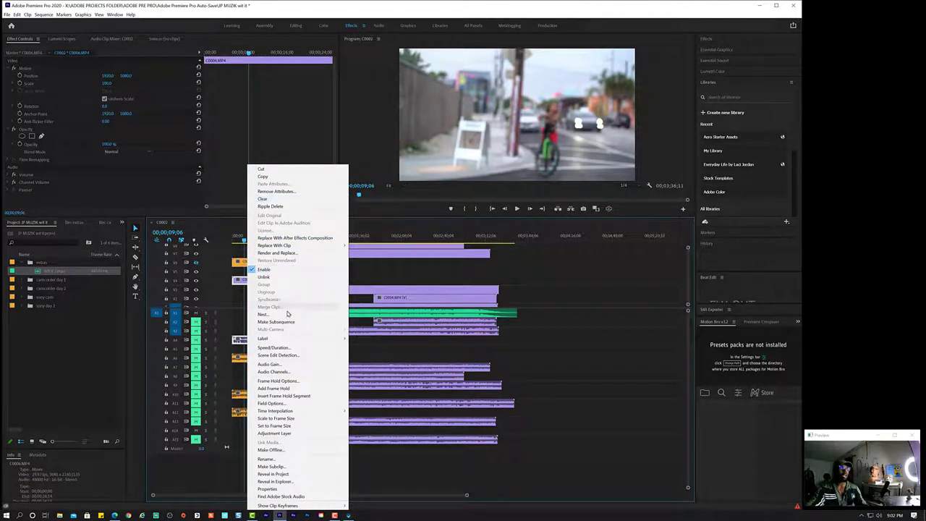
pyautogui.moveTo(337, 340)
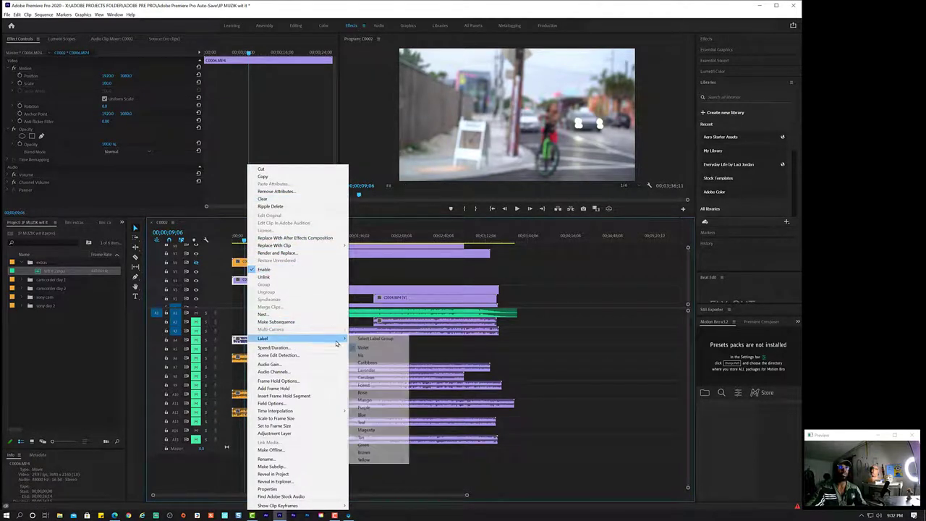
pyautogui.click(384, 400)
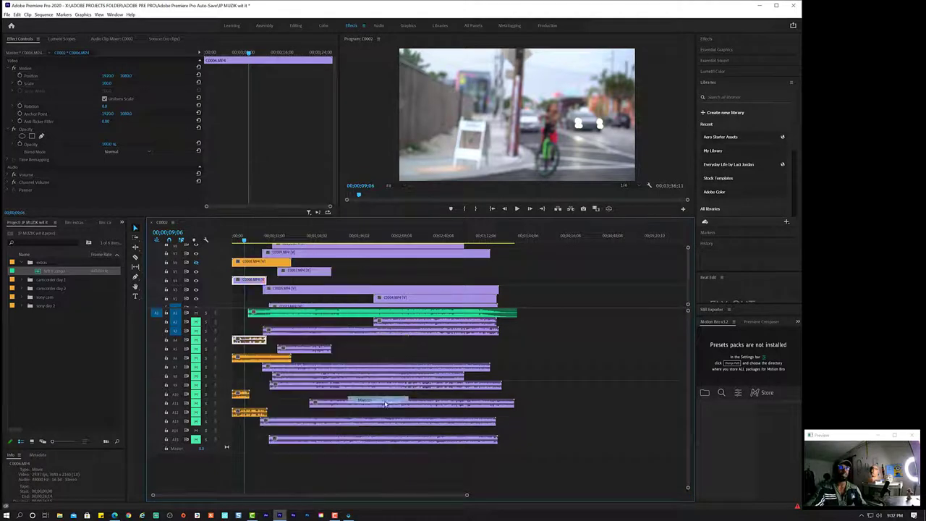
pyautogui.click(196, 280)
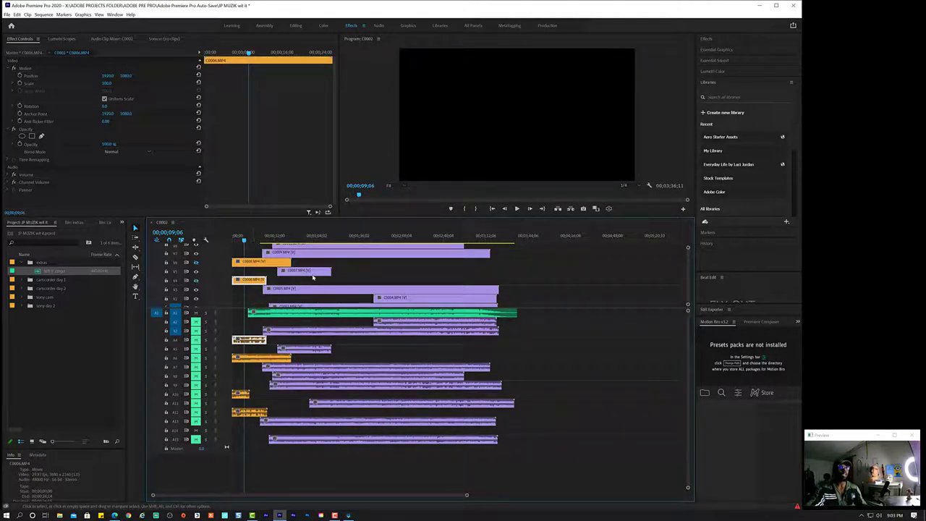
# - Move the playhead to 09;26 and play the sequence through to about 37 seconds
pyautogui.scroll(-1, 311, 263)
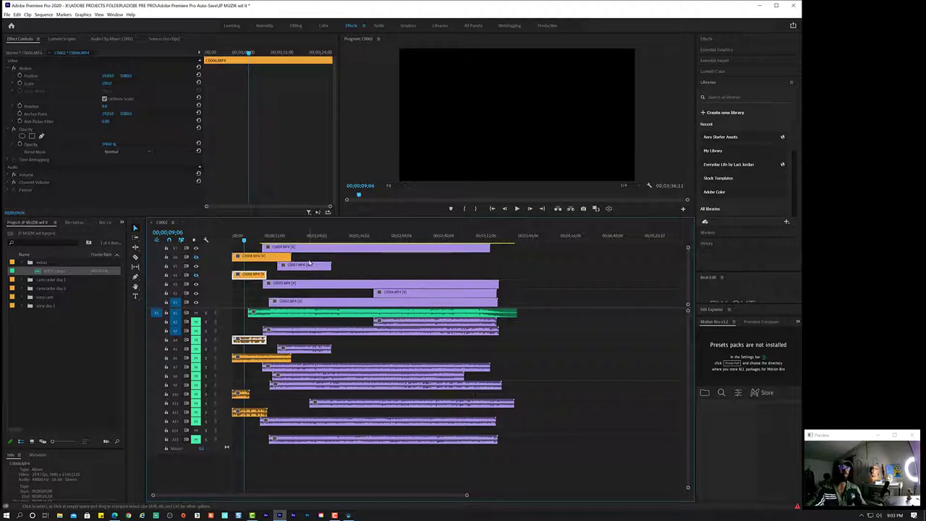
pyautogui.scroll(2, 310, 263)
pyautogui.scroll(2, 308, 273)
pyautogui.scroll(2, 307, 283)
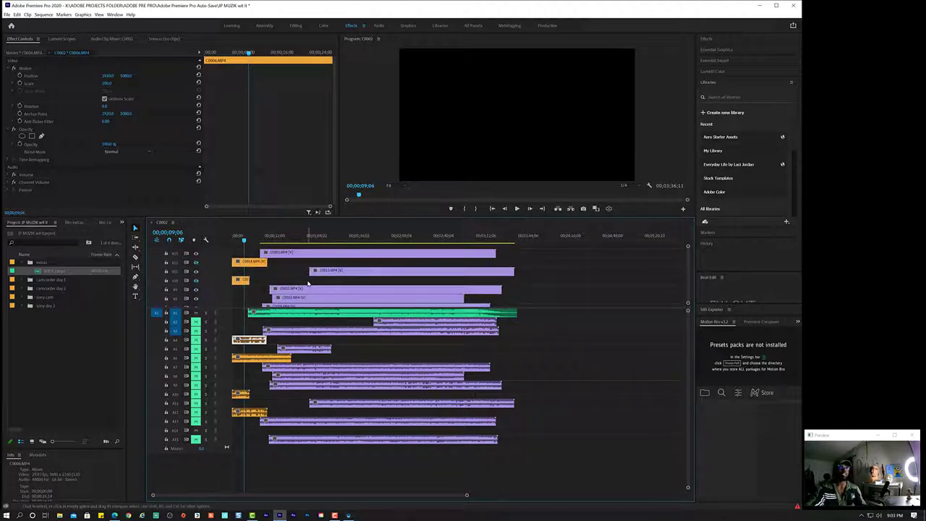
pyautogui.scroll(-3, 307, 284)
pyautogui.scroll(-3, 304, 283)
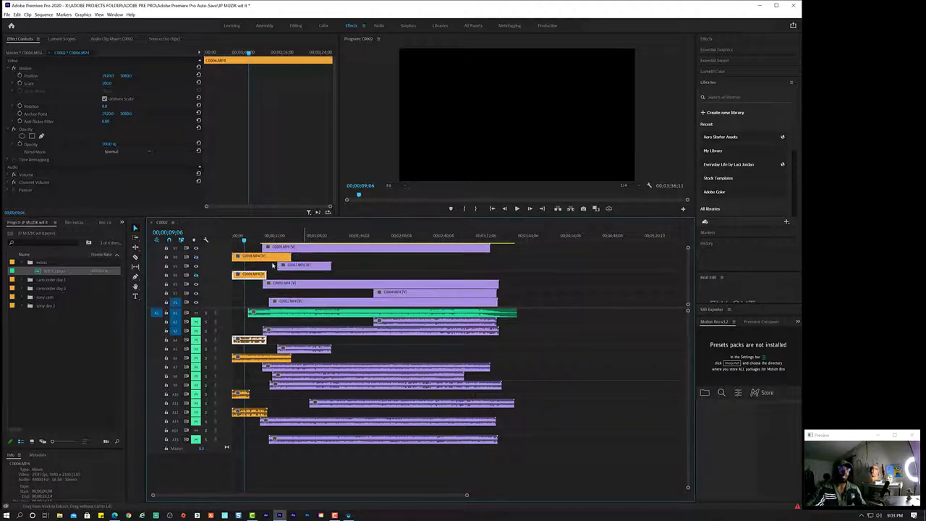
pyautogui.moveTo(245, 238); pyautogui.dragTo(244, 244)
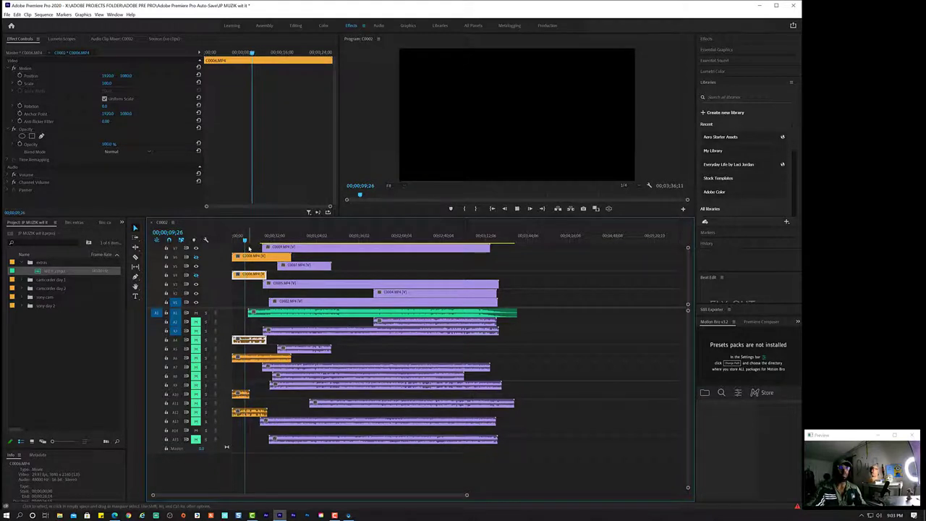
pyautogui.press('space')
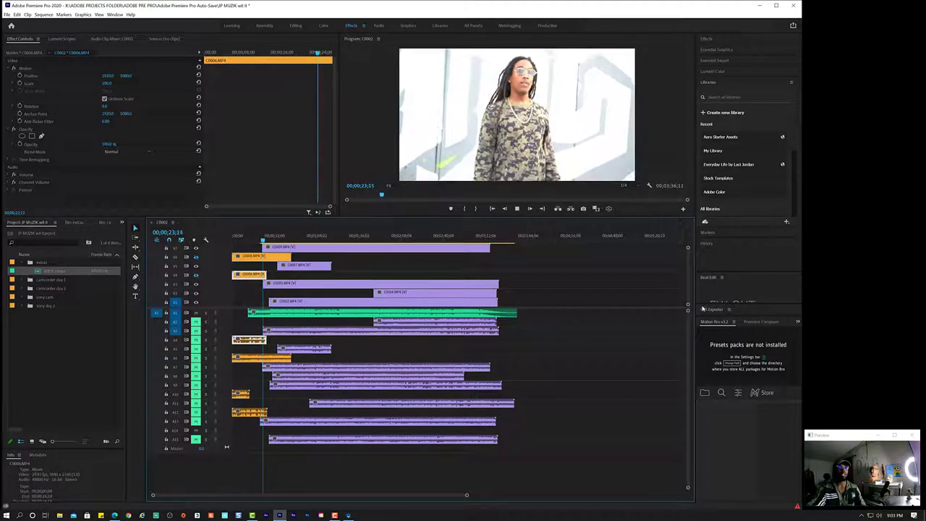
pyautogui.scroll(5, 690, 272)
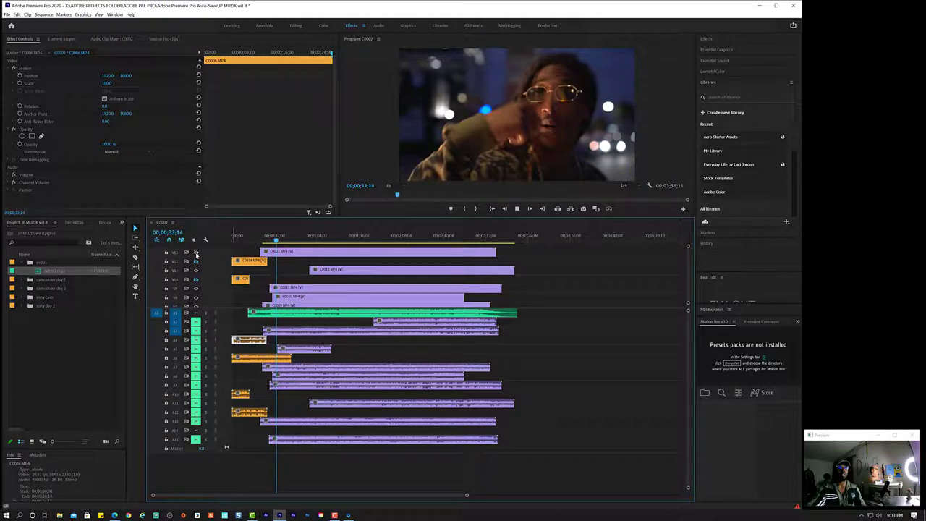
pyautogui.press('space')
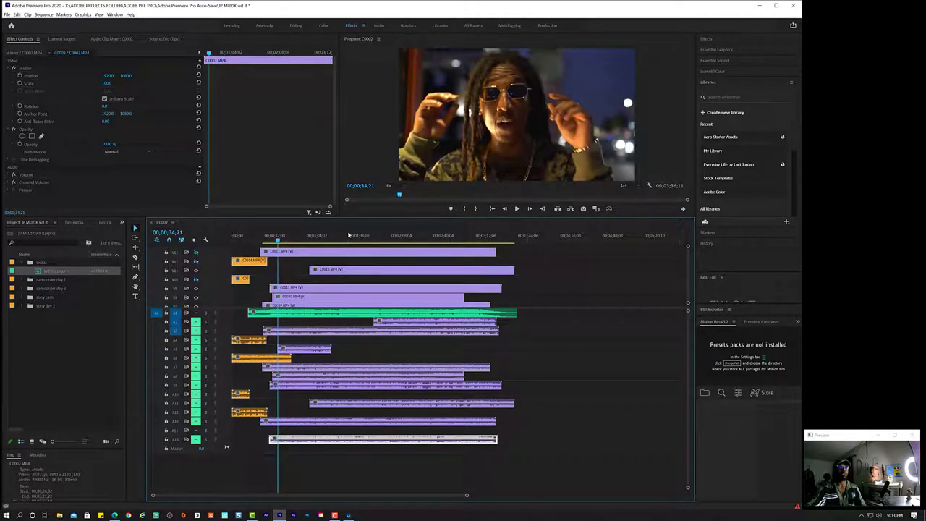
pyautogui.press('space')
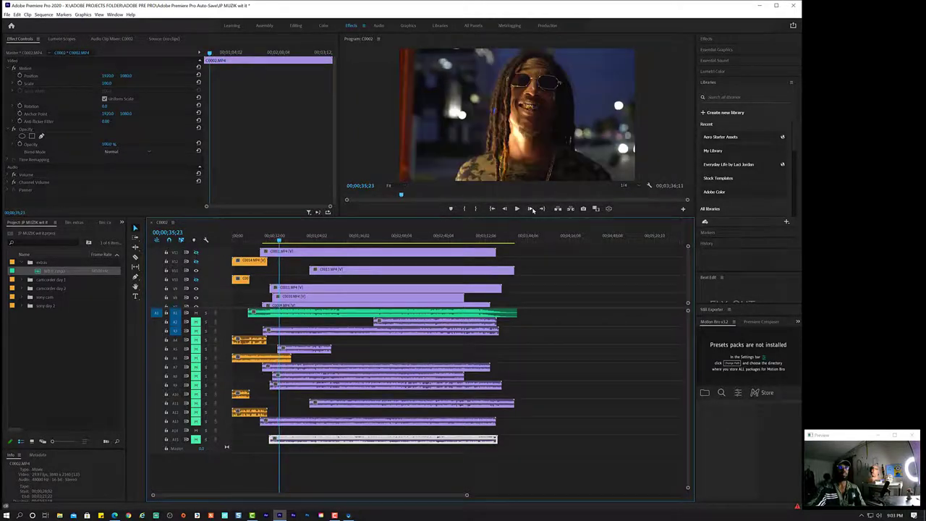
pyautogui.press('space')
pyautogui.press('space')
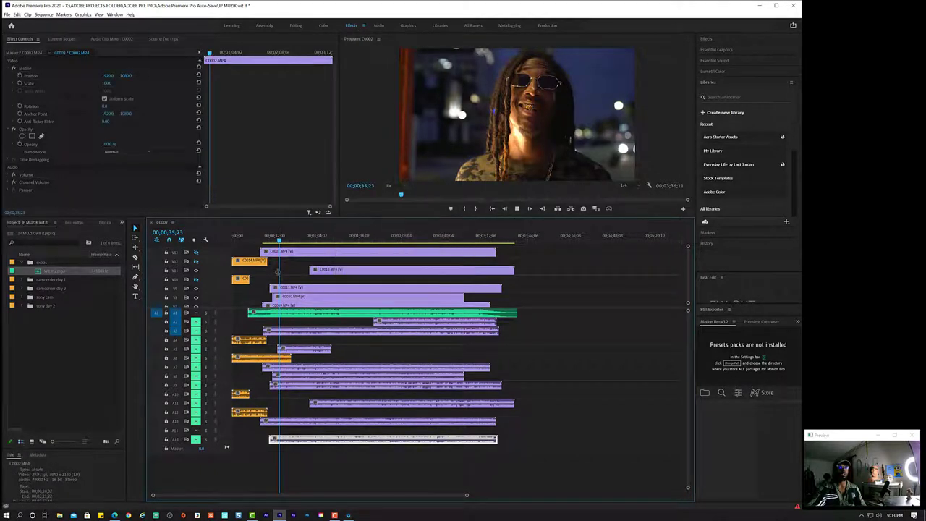
pyautogui.press('space')
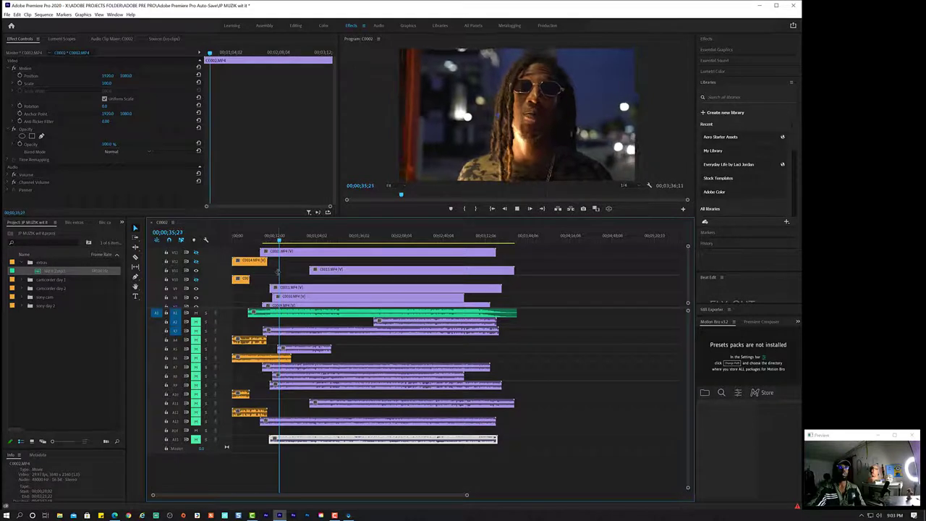
pyautogui.press('space')
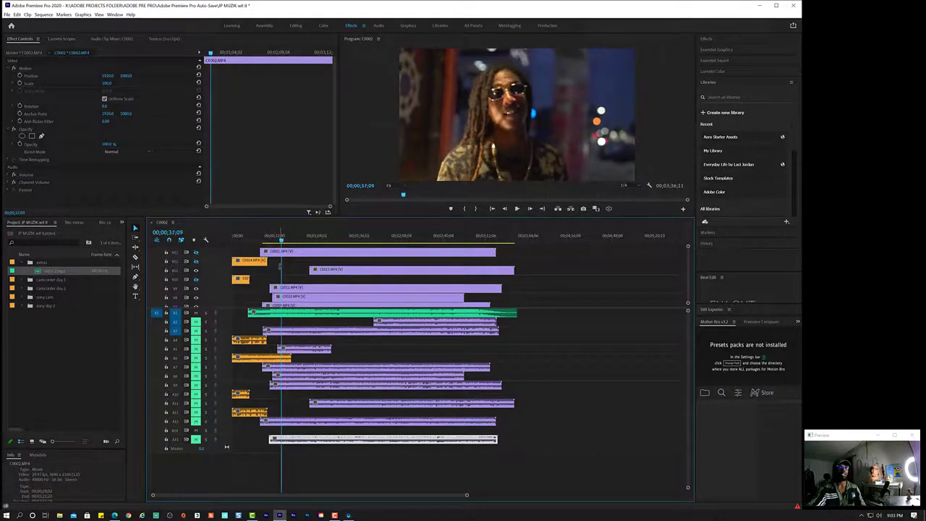
# - Hide V13's output to check the shot beneath, then show it again
pyautogui.scroll(-1, 270, 262)
pyautogui.scroll(1, 295, 269)
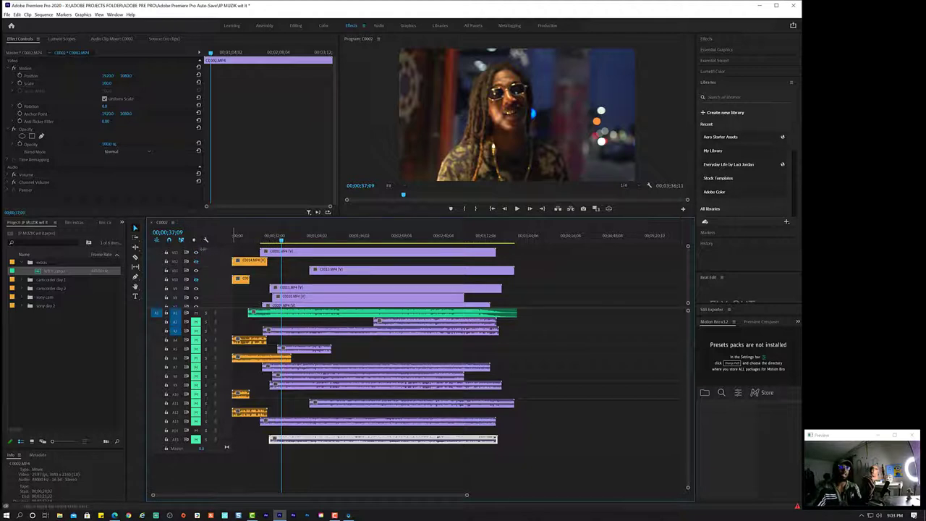
pyautogui.click(196, 252)
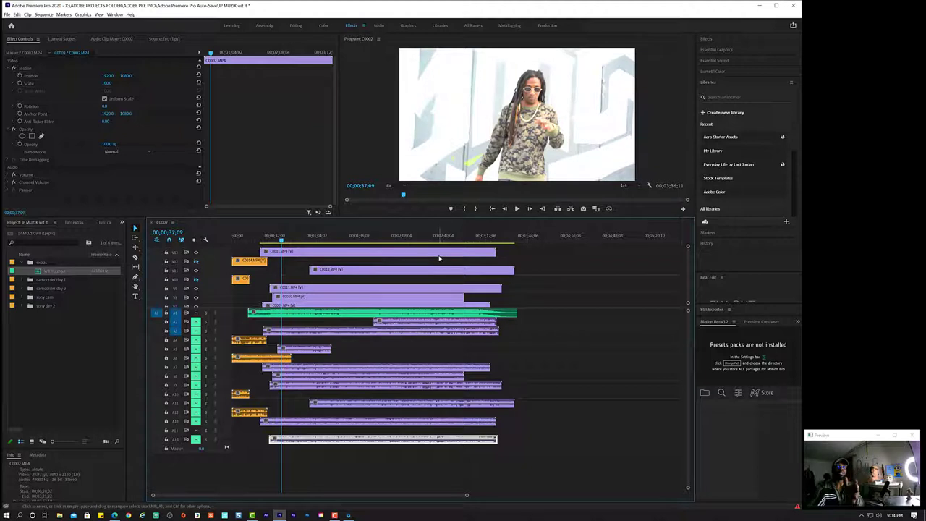
pyautogui.click(195, 253)
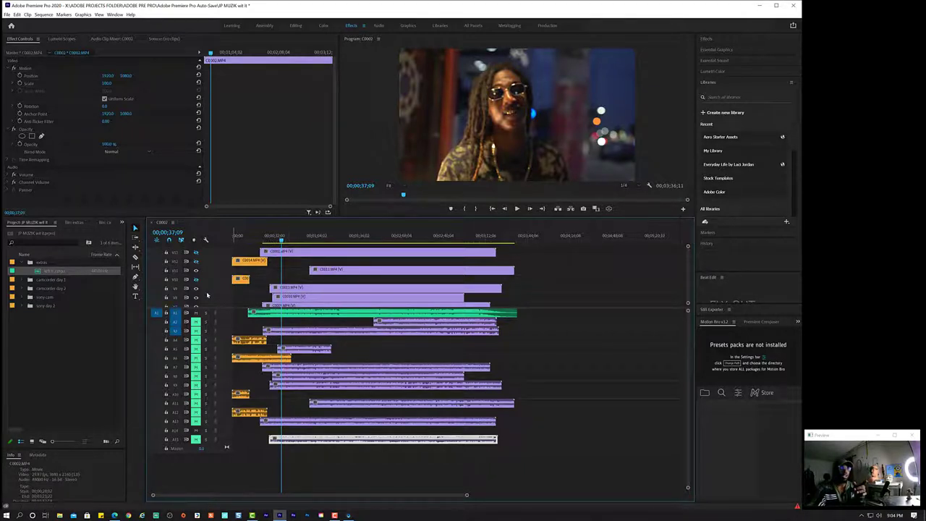
# - Heighten a video track, drag the video/audio divider down, and zoom the timeline so every camera track shows
pyautogui.keyDown('alt'); pyautogui.scroll(2, 215, 292); pyautogui.keyUp('alt')
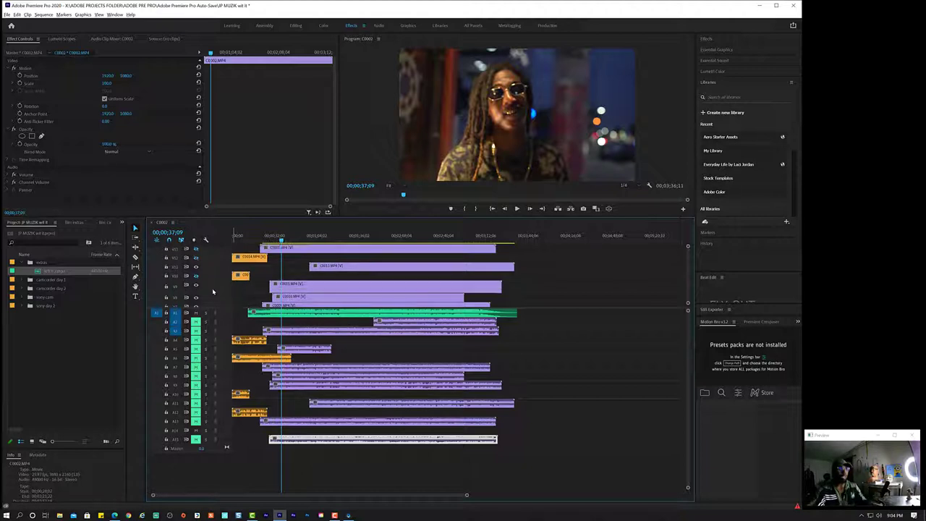
pyautogui.keyDown('alt'); pyautogui.scroll(2, 214, 291); pyautogui.keyUp('alt')
pyautogui.keyDown('alt'); pyautogui.scroll(2, 212, 292); pyautogui.keyUp('alt')
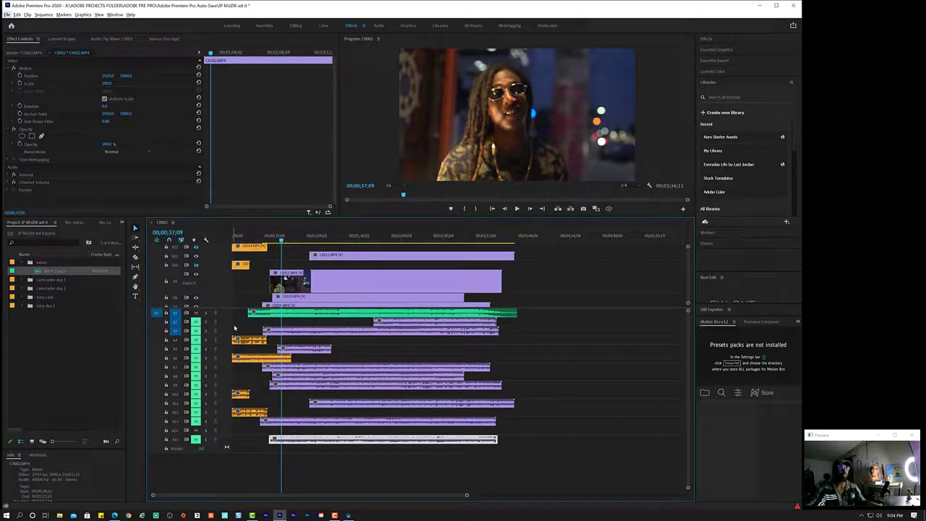
pyautogui.click(557, 309)
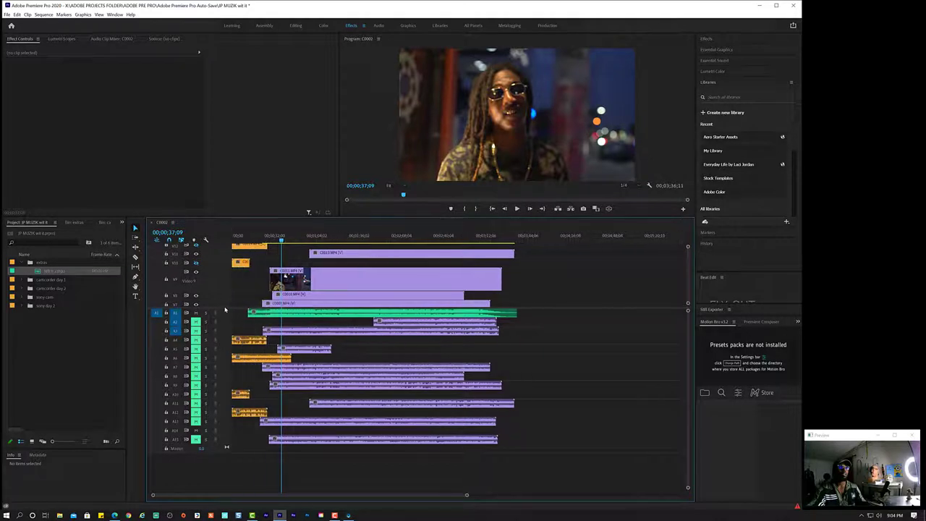
pyautogui.moveTo(217, 307); pyautogui.dragTo(215, 450)
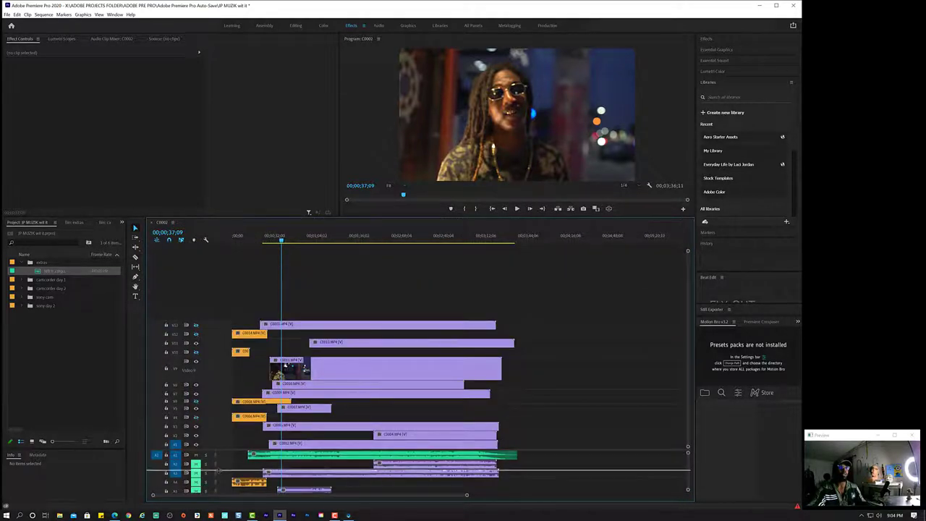
pyautogui.moveTo(218, 450); pyautogui.dragTo(218, 470)
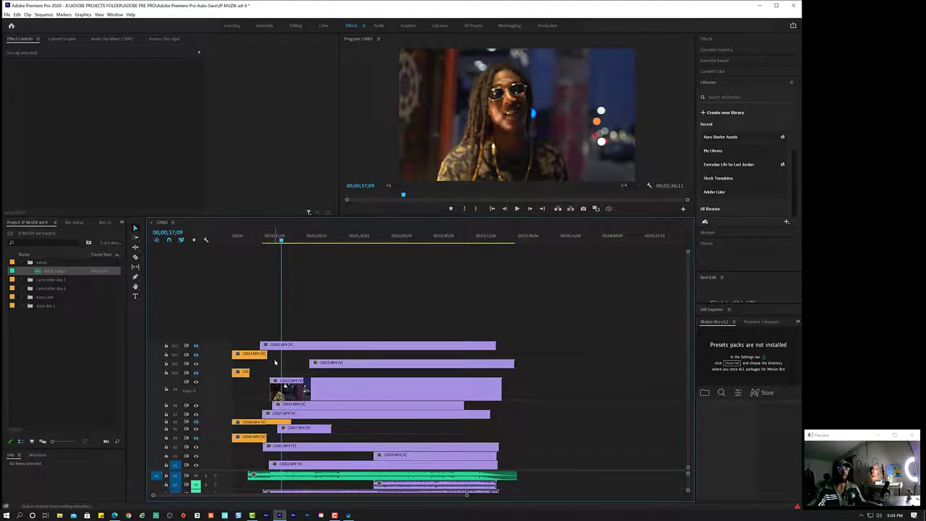
pyautogui.scroll(3, 310, 299)
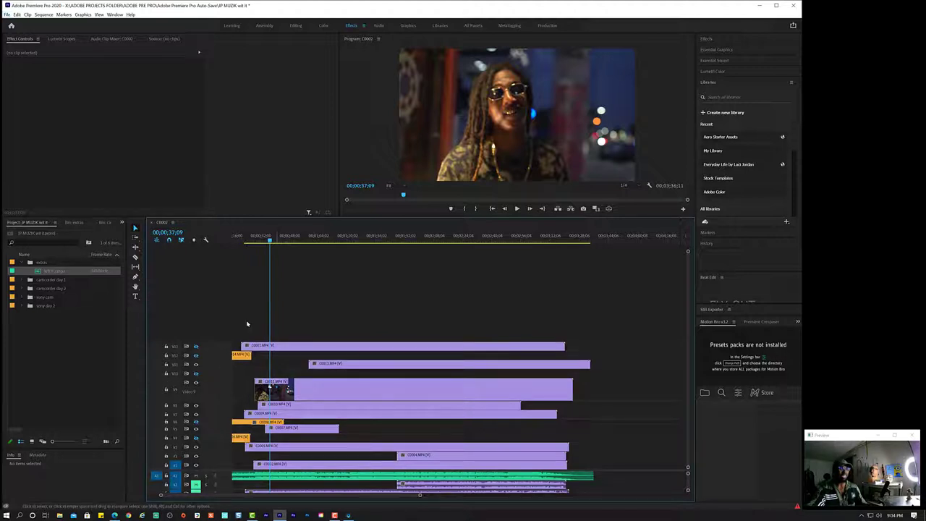
pyautogui.hscroll(-2, 268, 322)
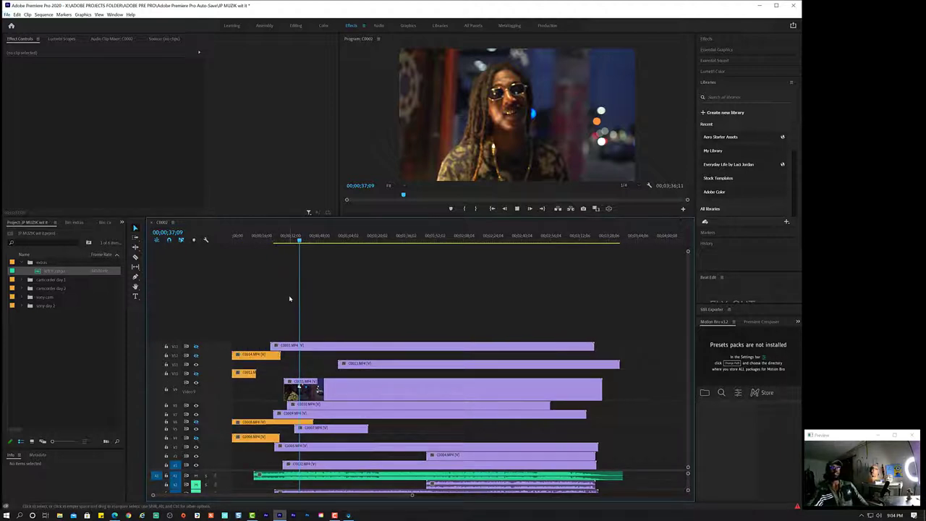
# - Play the edit from 37 to about 50 seconds and hide a camera track to reveal the wide street shot
pyautogui.press('space')
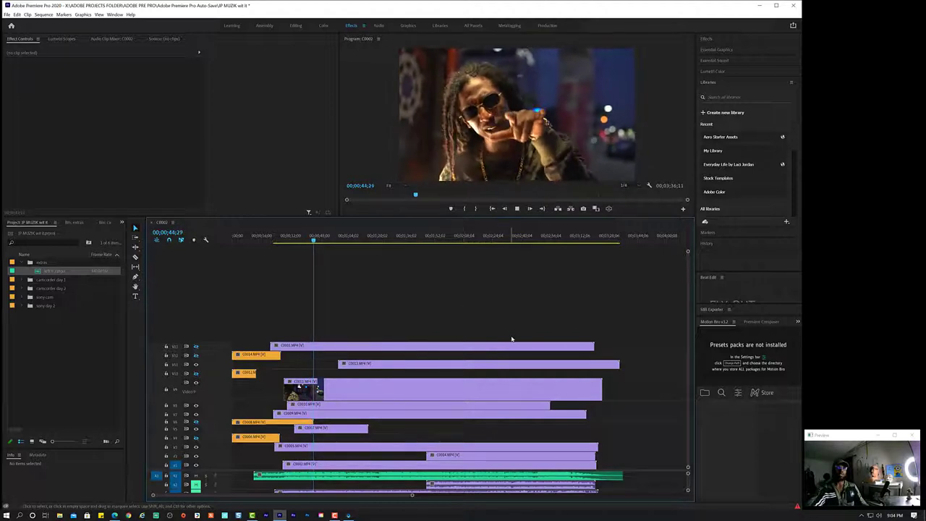
pyautogui.click(348, 463)
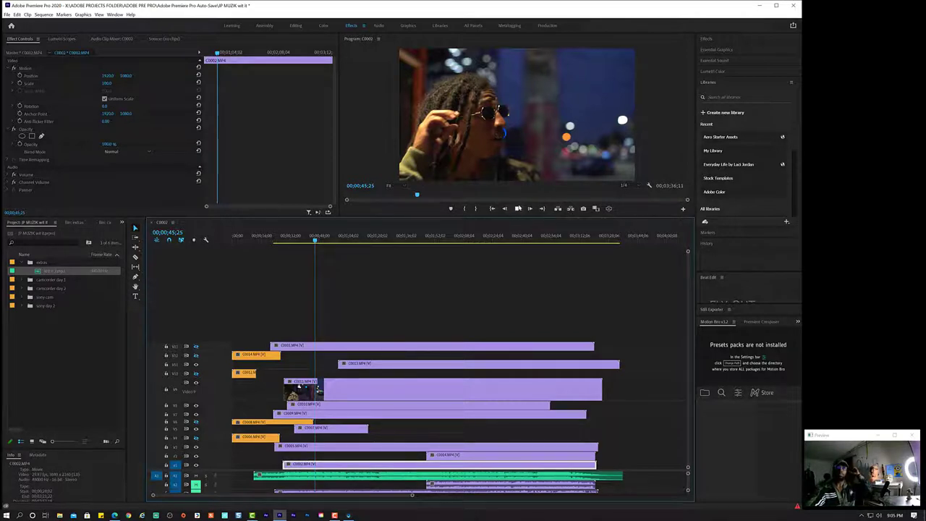
pyautogui.click(517, 209)
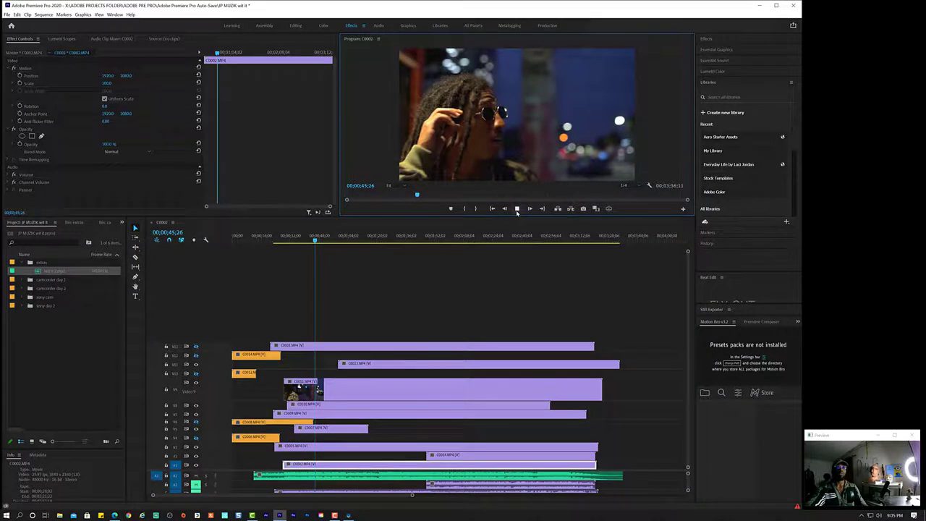
pyautogui.click(517, 209)
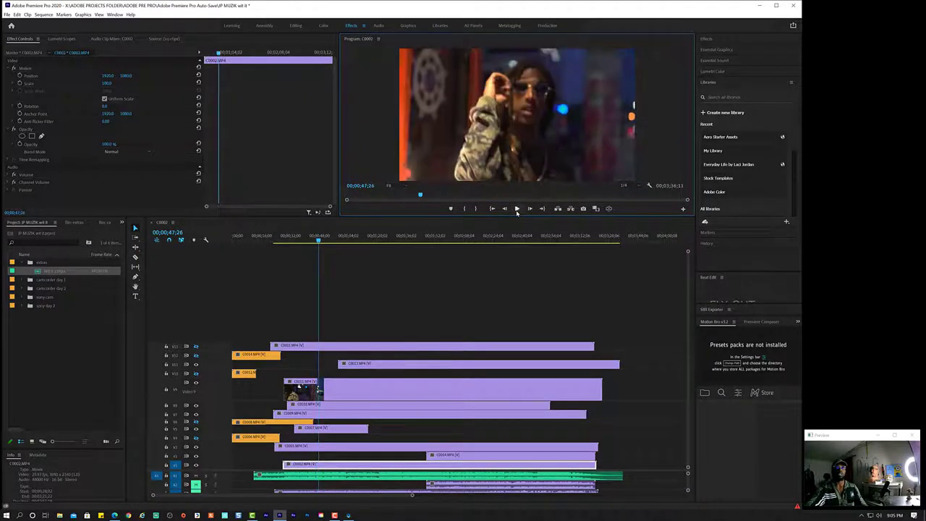
pyautogui.click(517, 209)
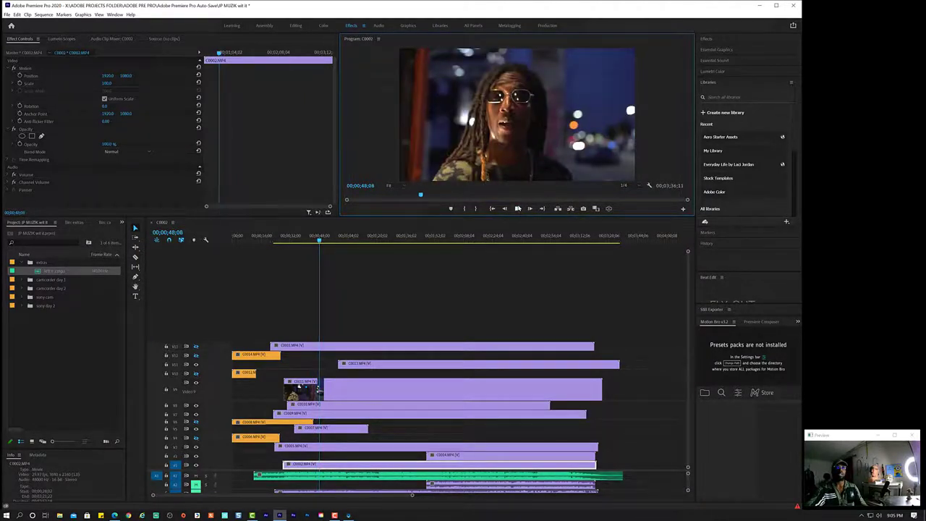
pyautogui.click(194, 386)
pyautogui.click(194, 385)
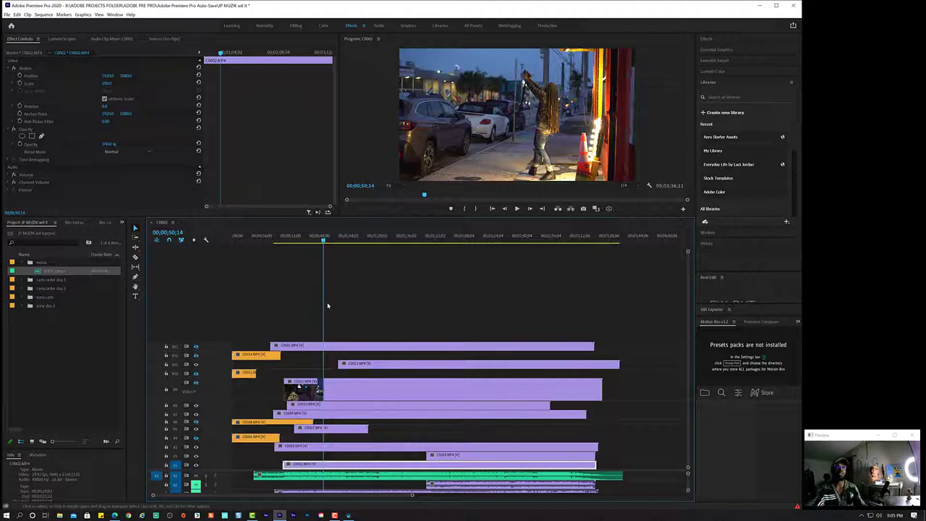
# - Play to near one minute, nudge the playhead forward, and lower playback resolution to 1/8
pyautogui.press('space')
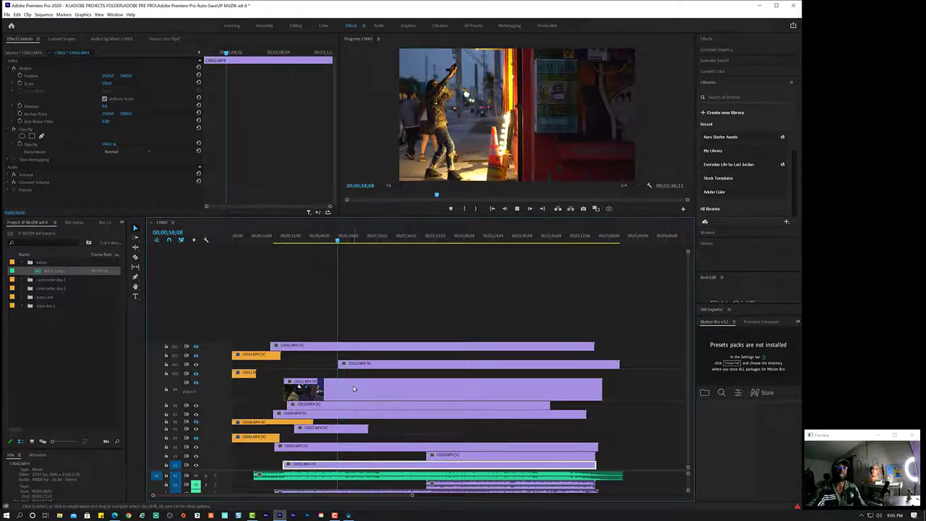
pyautogui.press('space')
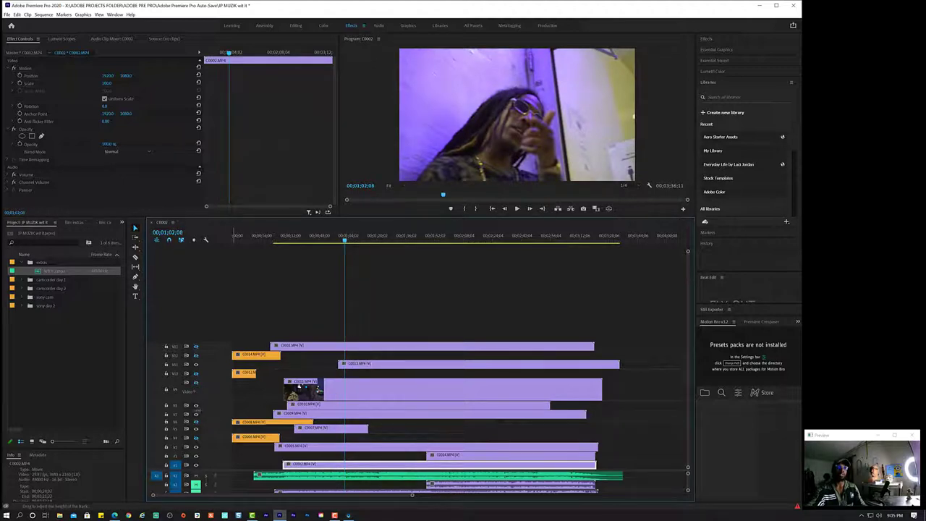
pyautogui.press('Down')
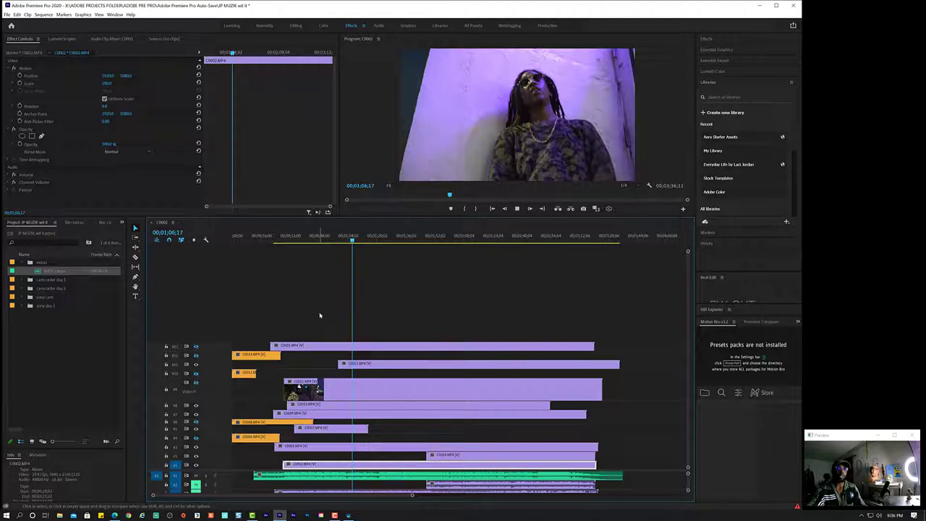
pyautogui.click(625, 185)
pyautogui.click(633, 217)
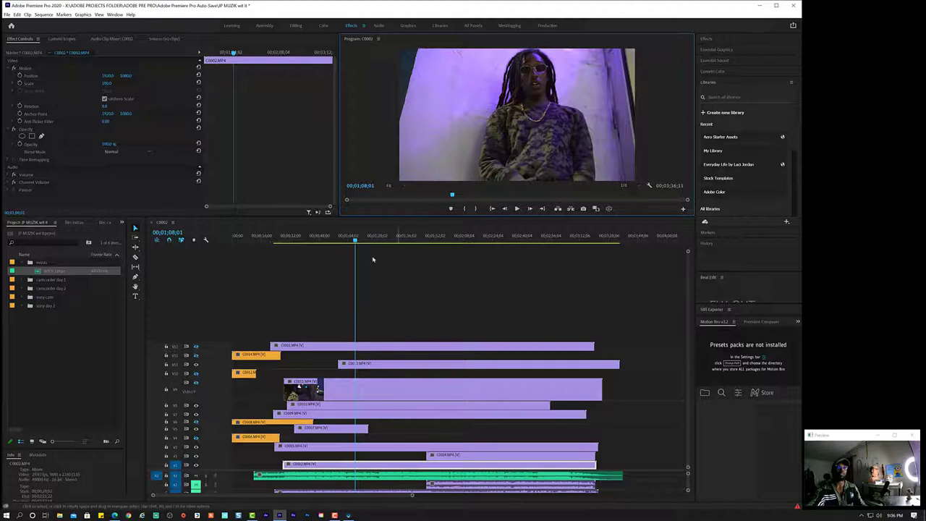
# - Play the sequence from about 1:03 to 1:27
pyautogui.press('space')
pyautogui.click(343, 246)
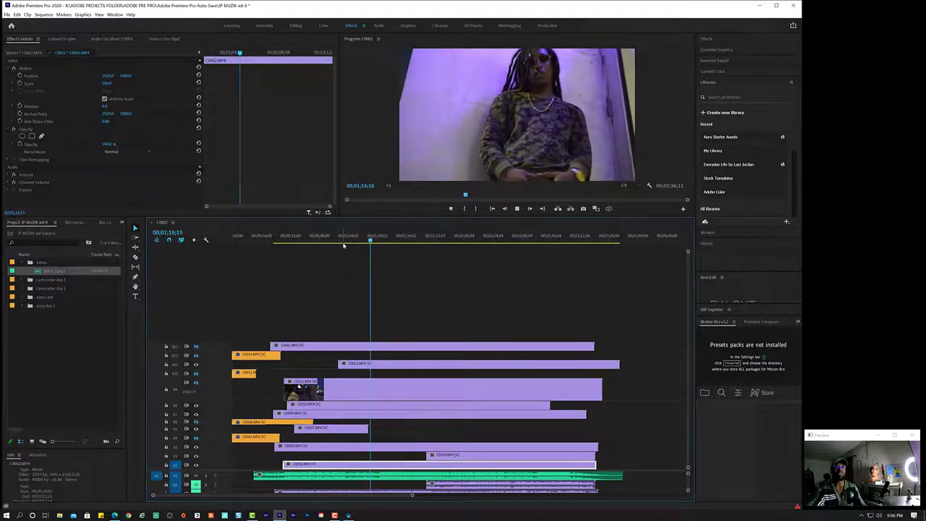
pyautogui.click(518, 208)
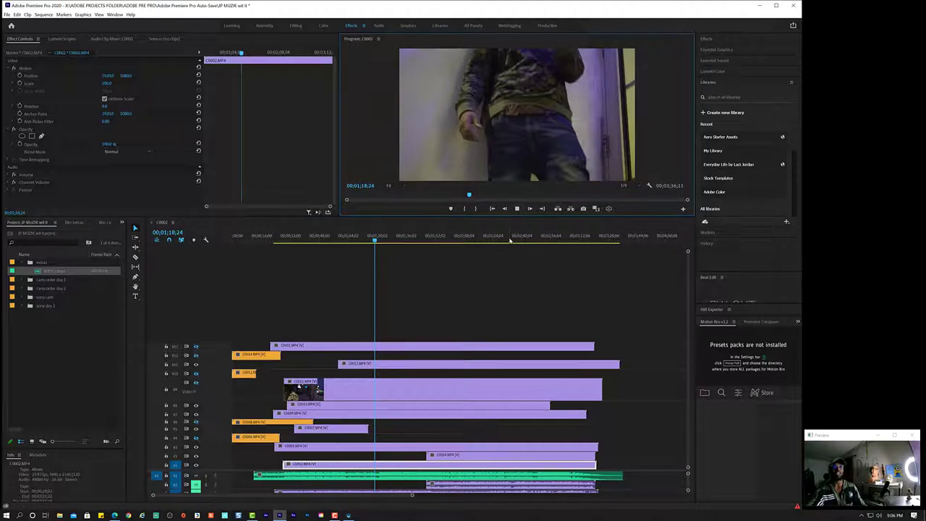
pyautogui.press('space')
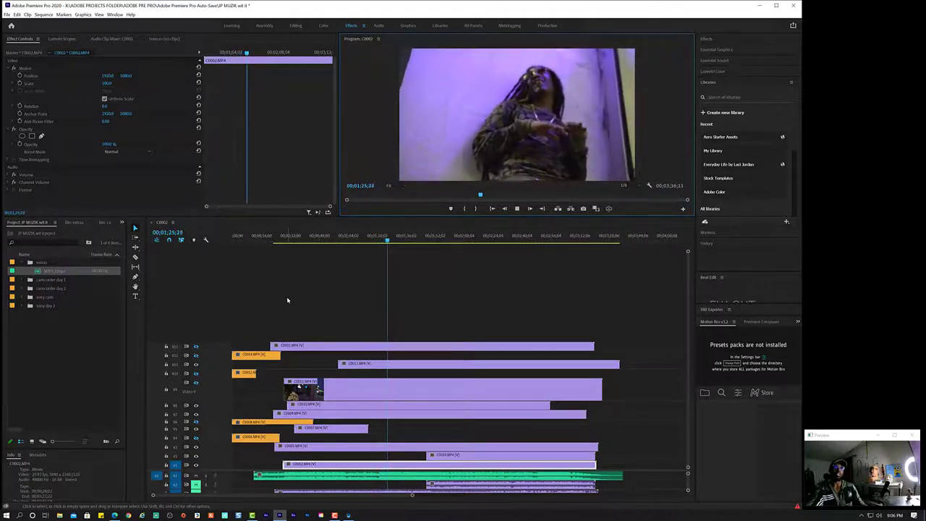
pyautogui.press('space')
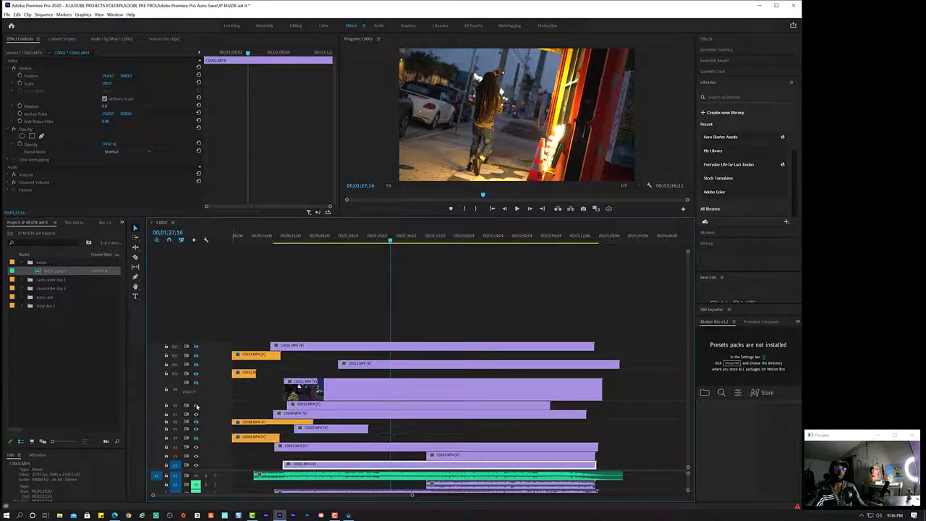
# - Turn off one video track's output, select clip C0010, and play it briefly
pyautogui.click(196, 407)
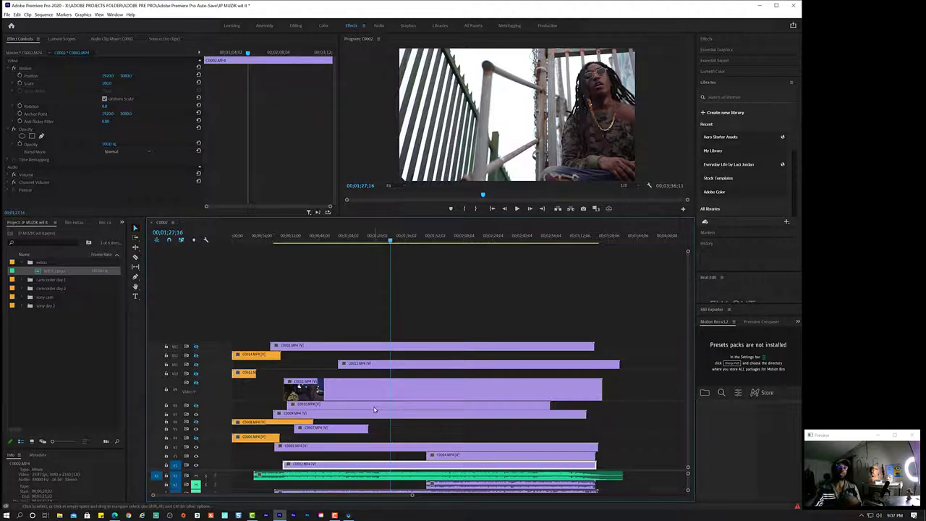
pyautogui.click(373, 407)
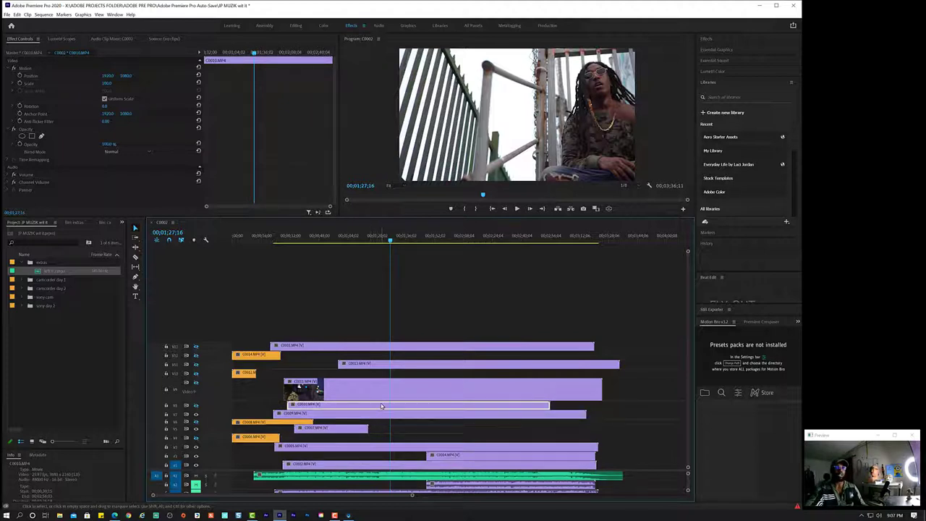
pyautogui.press('space')
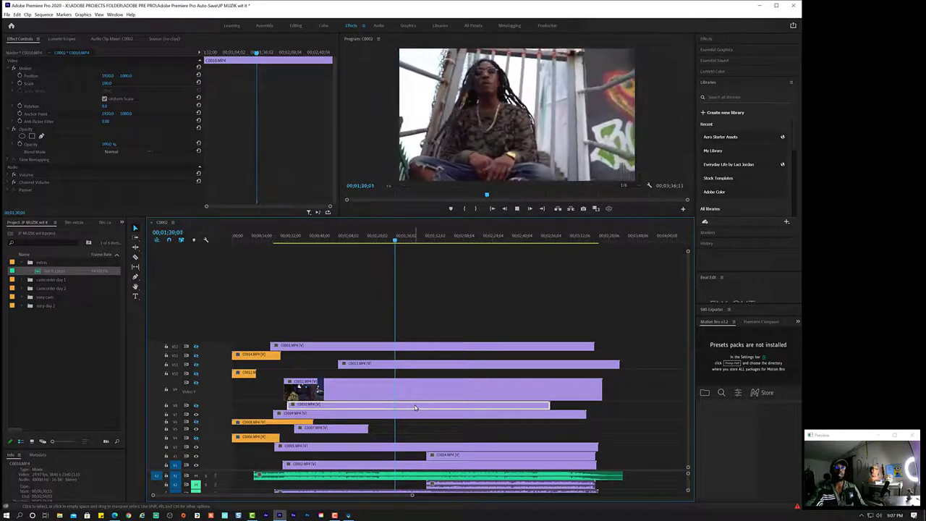
pyautogui.press('space')
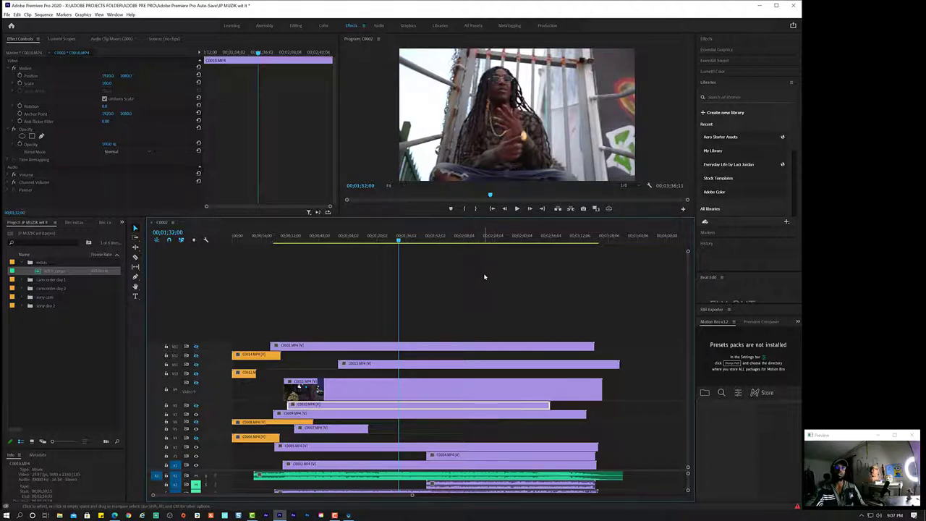
# - Play the edit in the Program monitor through to 00;01;46;05
pyautogui.click(517, 212)
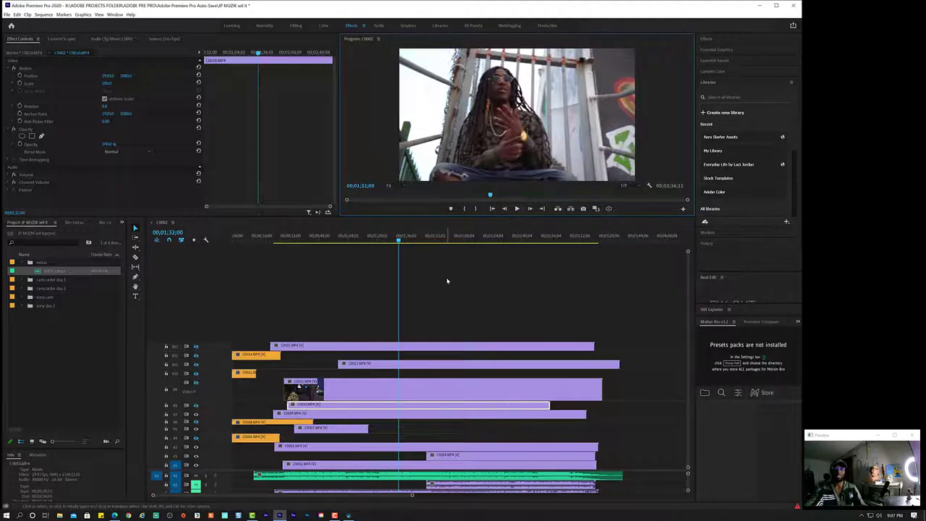
pyautogui.moveTo(399, 241); pyautogui.dragTo(403, 245)
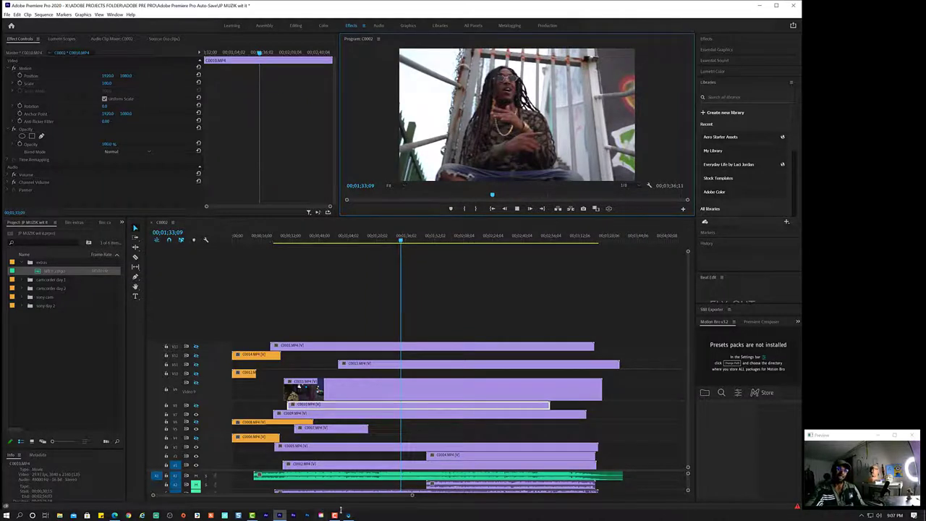
pyautogui.press('space')
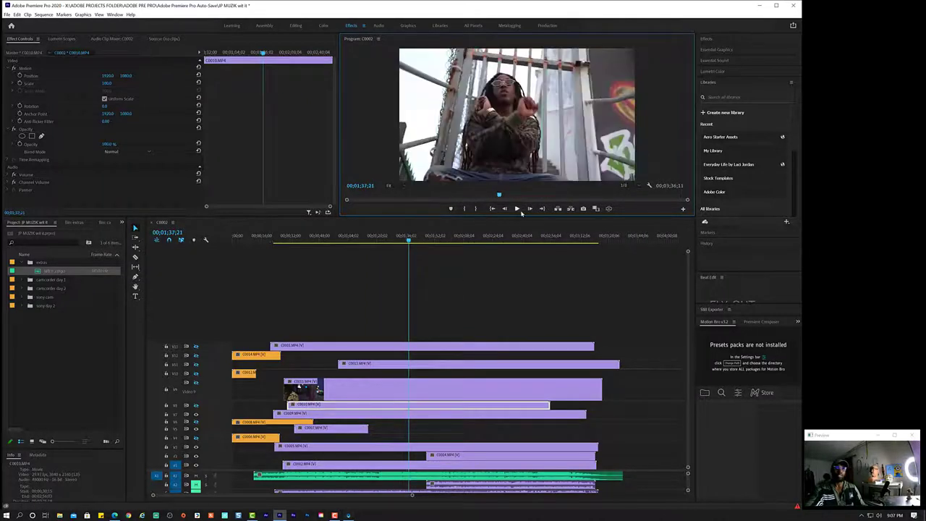
pyautogui.click(520, 211)
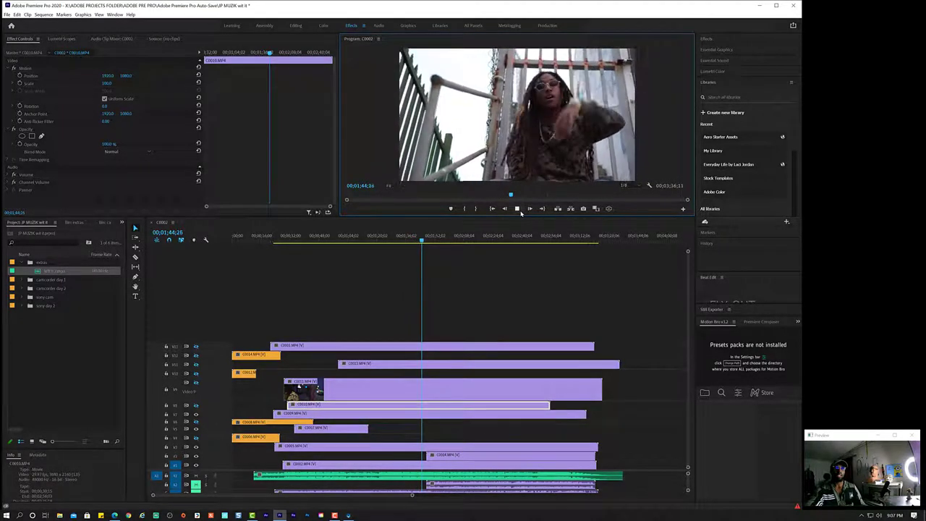
pyautogui.click(516, 209)
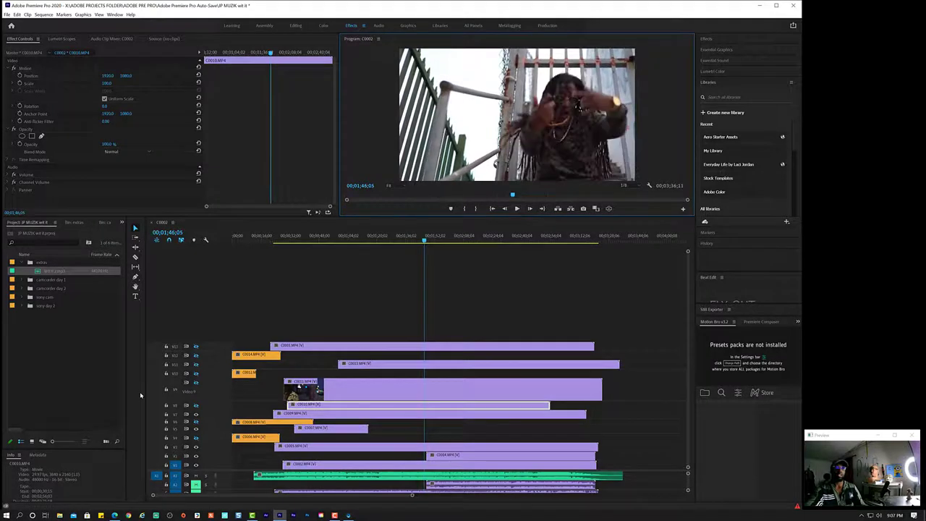
pyautogui.click(317, 408)
# - Give clip C0010 the Lavender label colour
pyautogui.rightClick(316, 409)
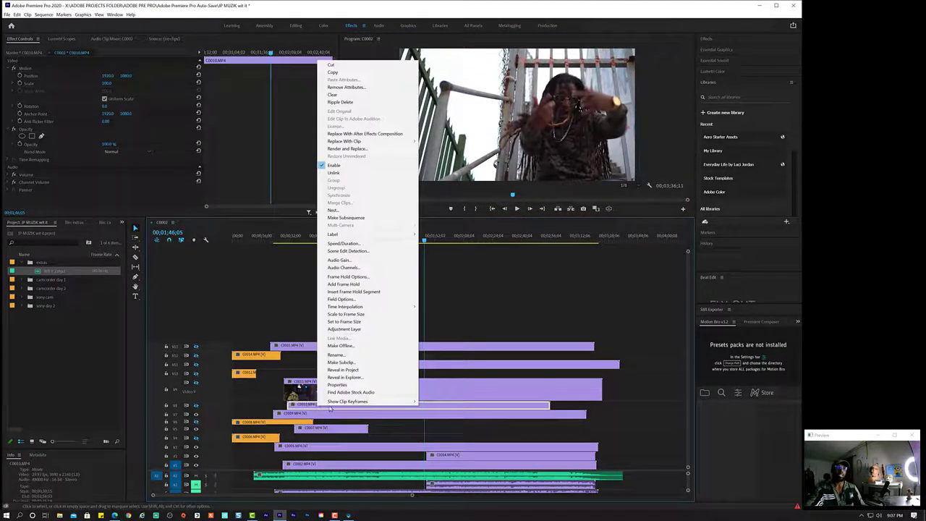
pyautogui.click(391, 422)
pyautogui.click(392, 409)
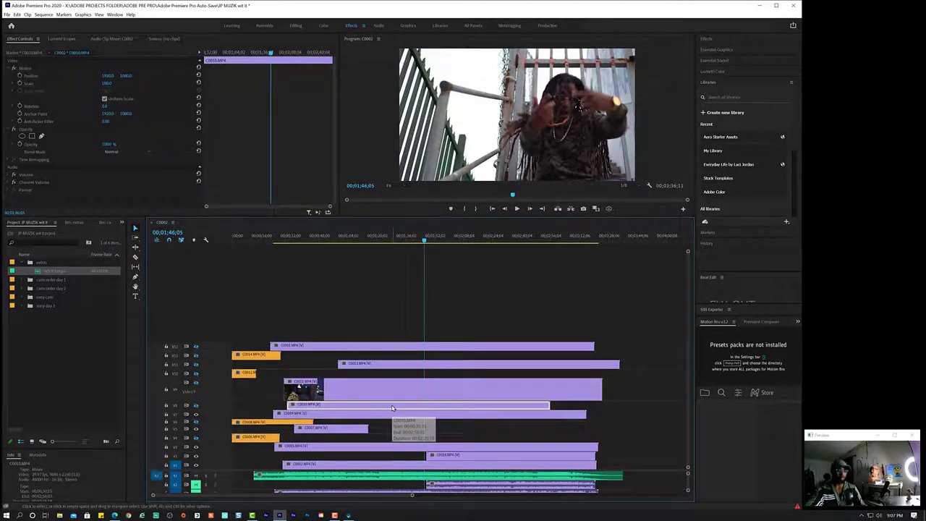
pyautogui.rightClick(392, 409)
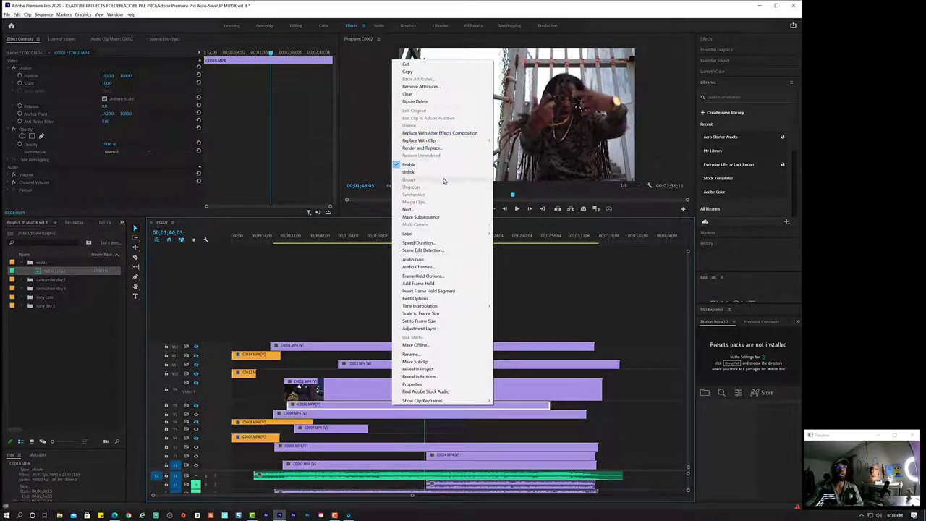
pyautogui.moveTo(442, 234)
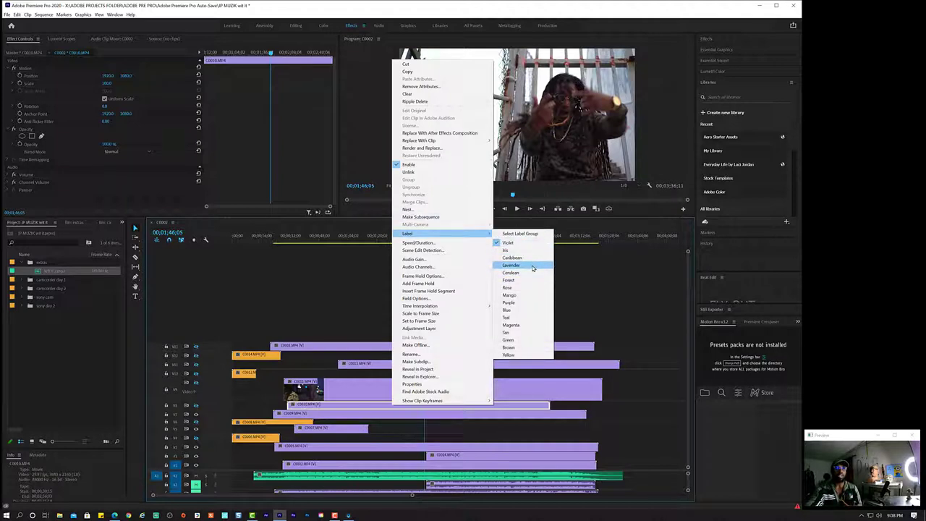
pyautogui.click(532, 269)
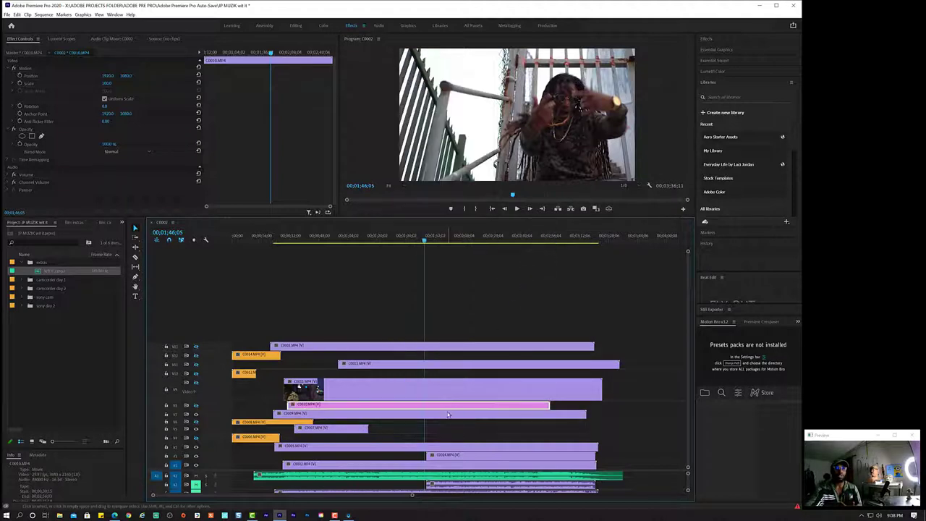
# - Rename clip C0010 to 'C0010 day time.MP4'
pyautogui.rightClick(370, 407)
pyautogui.click(409, 352)
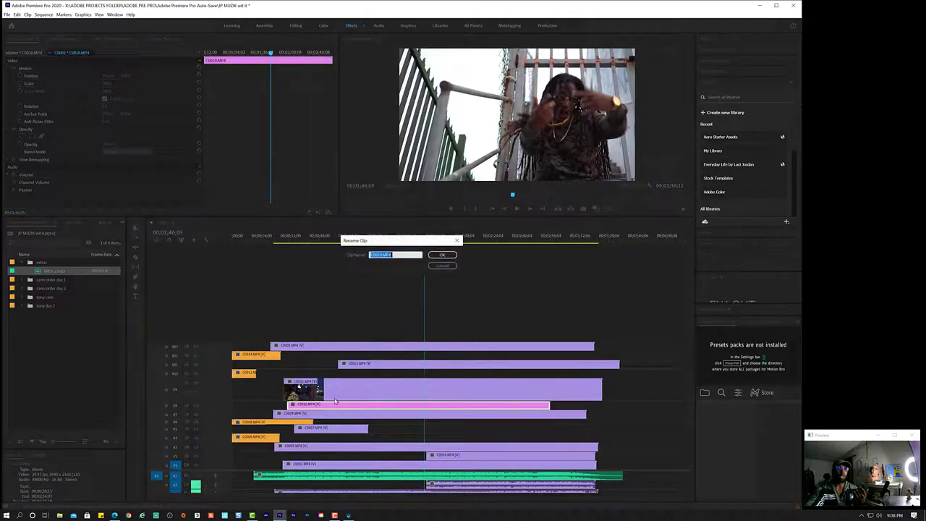
pyautogui.click(399, 254)
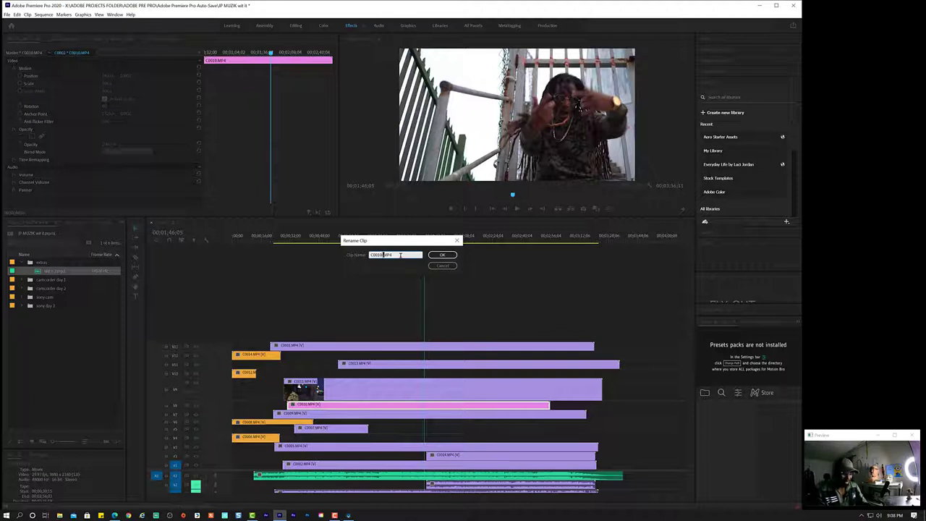
pyautogui.write('day time')
pyautogui.click(442, 255)
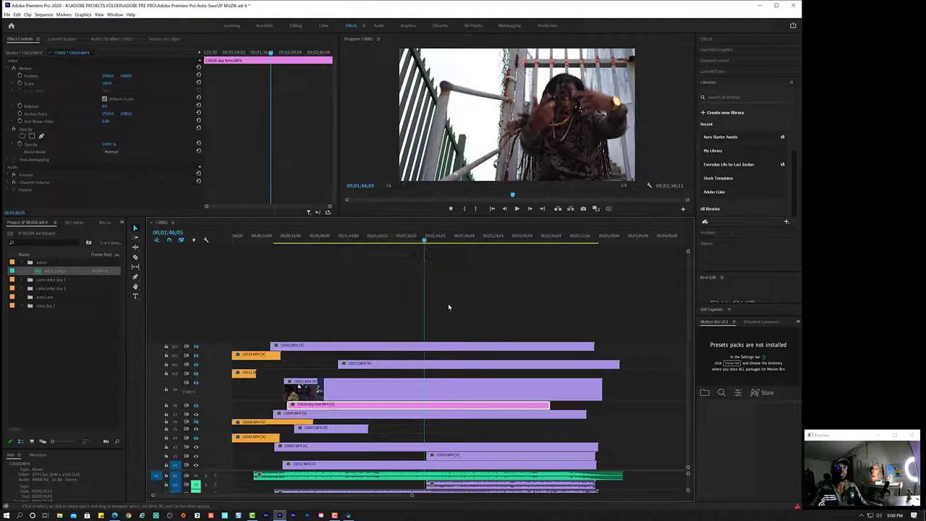
pyautogui.click(369, 415)
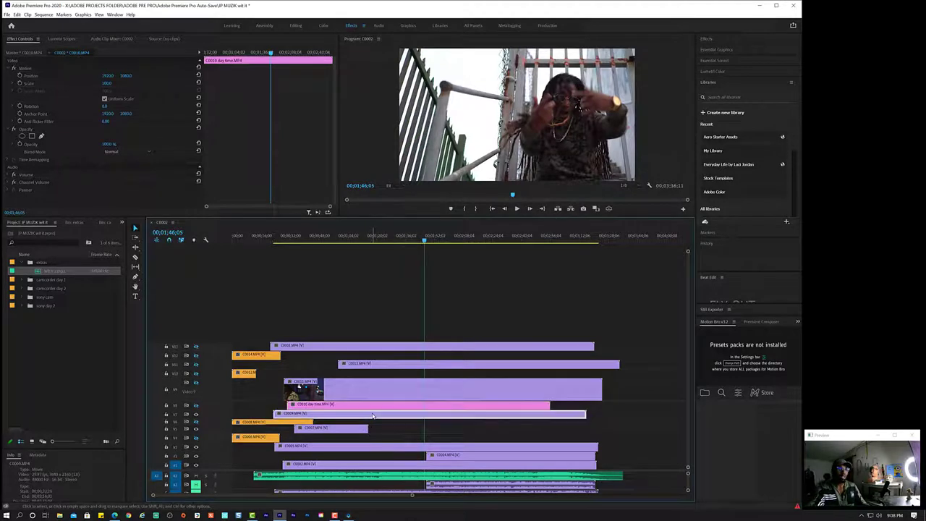
pyautogui.click(332, 396)
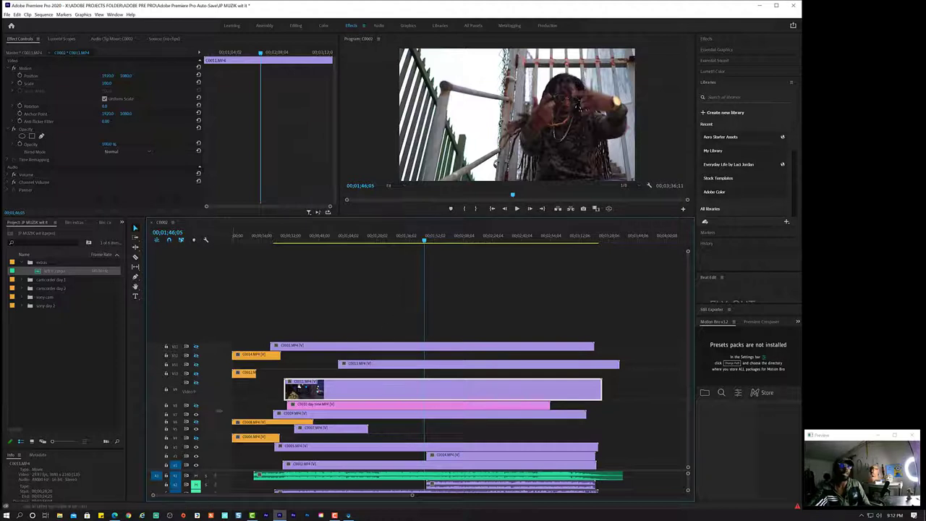
# - Play from 1:46 to 00;01;49;28, toggling V7's output off and back on
pyautogui.press('space')
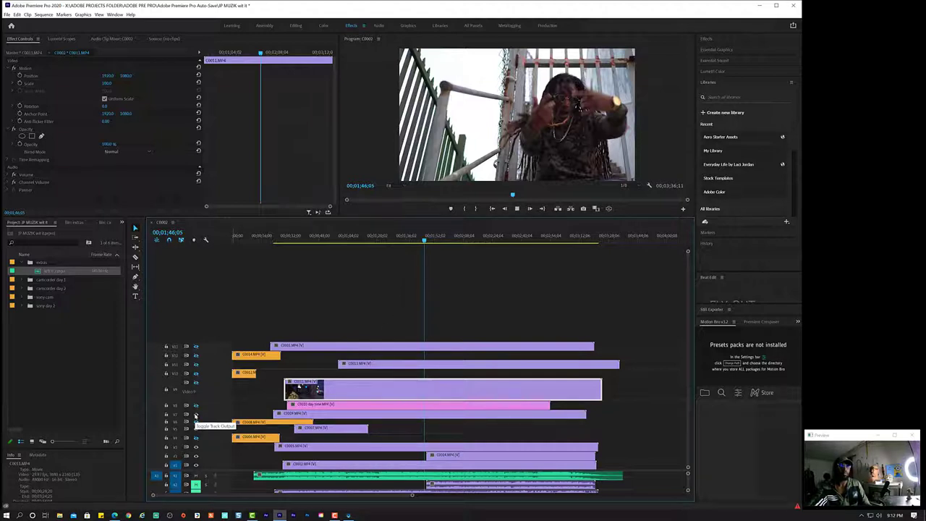
pyautogui.click(195, 415)
pyautogui.click(196, 415)
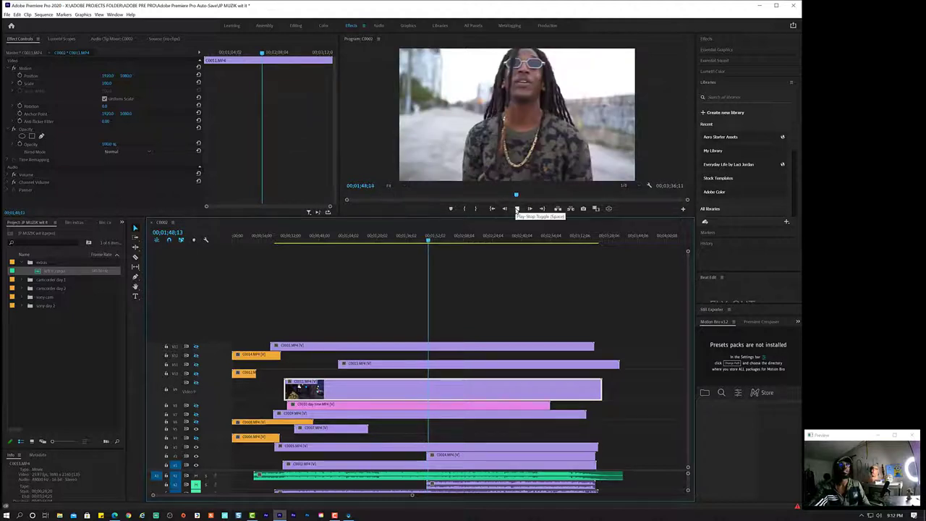
pyautogui.click(516, 208)
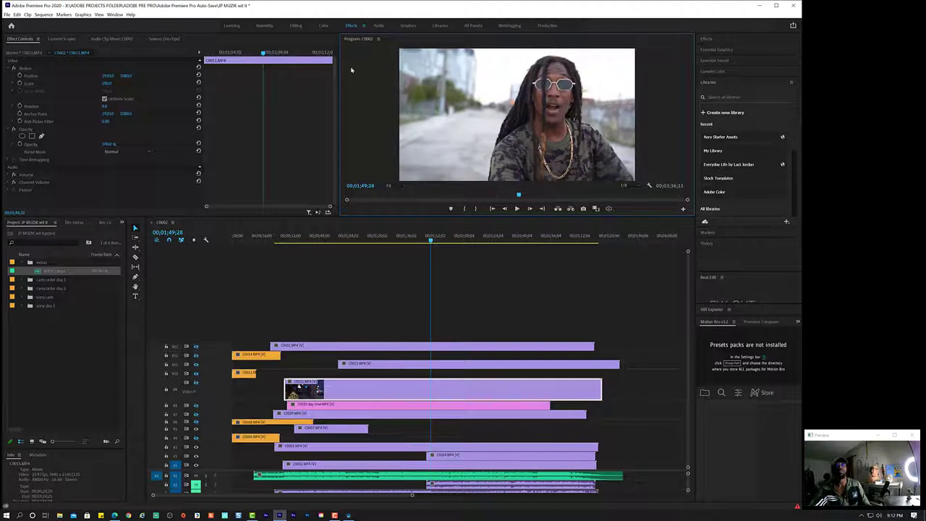
pyautogui.click(88, 15)
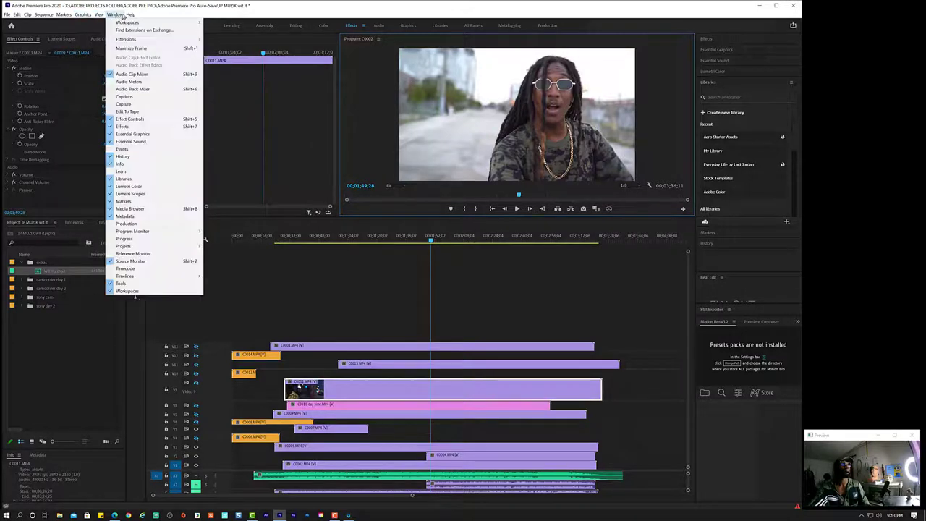
# - Open Sequence Settings and browse the Editing Mode presets, leaving Custom at 3840 × 2160
pyautogui.moveTo(129, 16)
pyautogui.moveTo(16, 14)
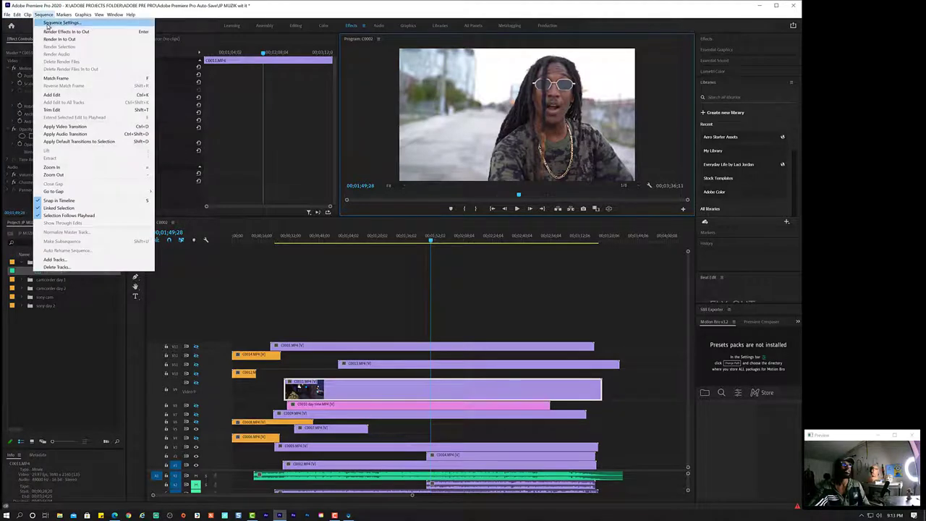
pyautogui.click(77, 22)
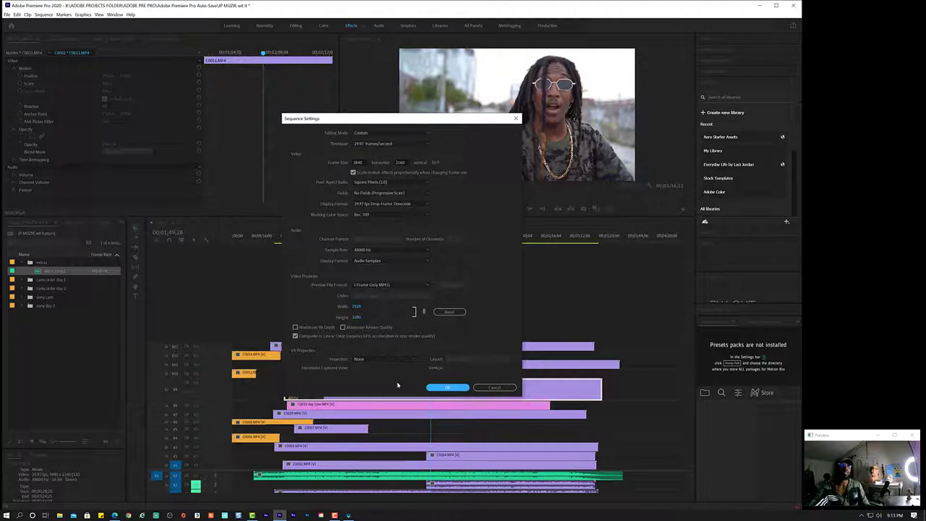
pyautogui.click(423, 134)
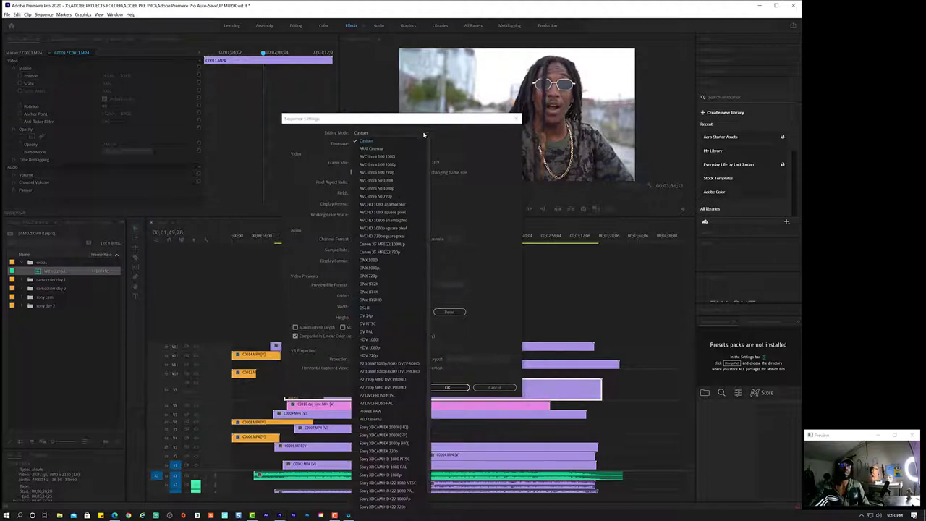
pyautogui.scroll(-2, 395, 390)
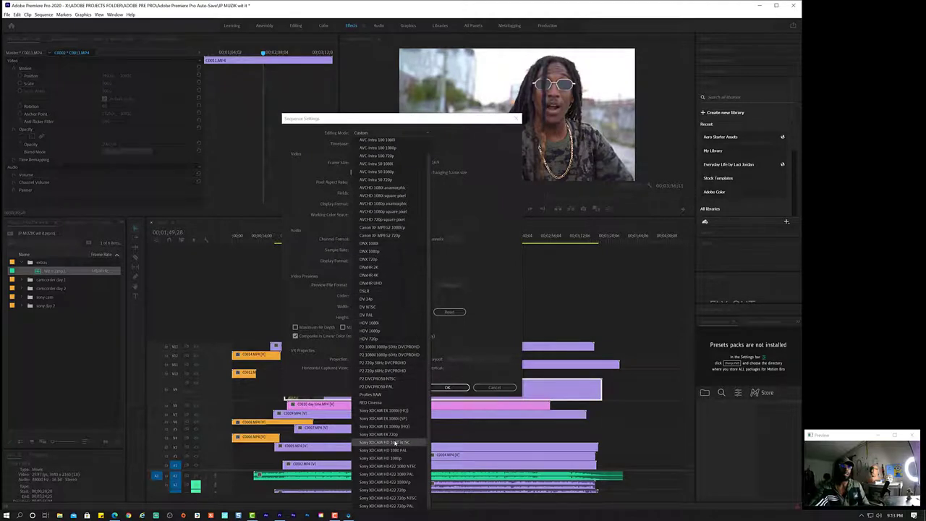
pyautogui.scroll(2, 394, 443)
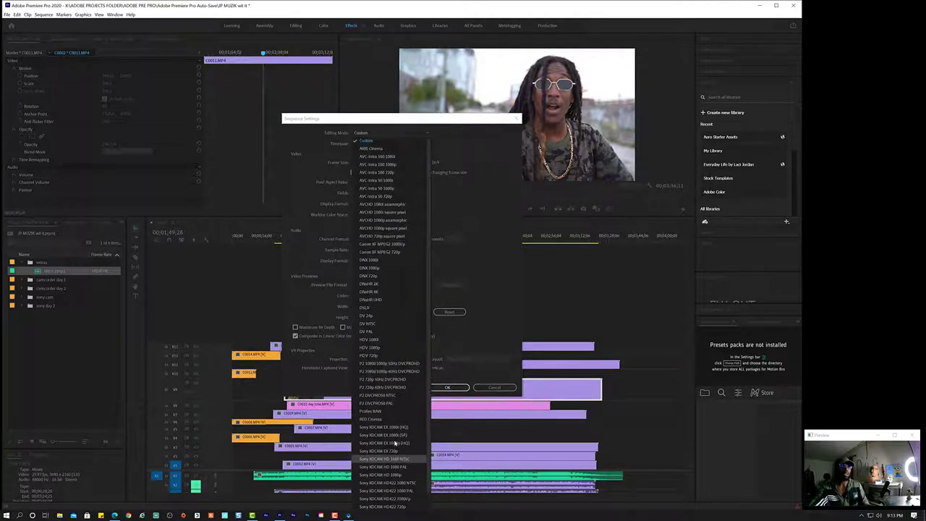
pyautogui.click(494, 136)
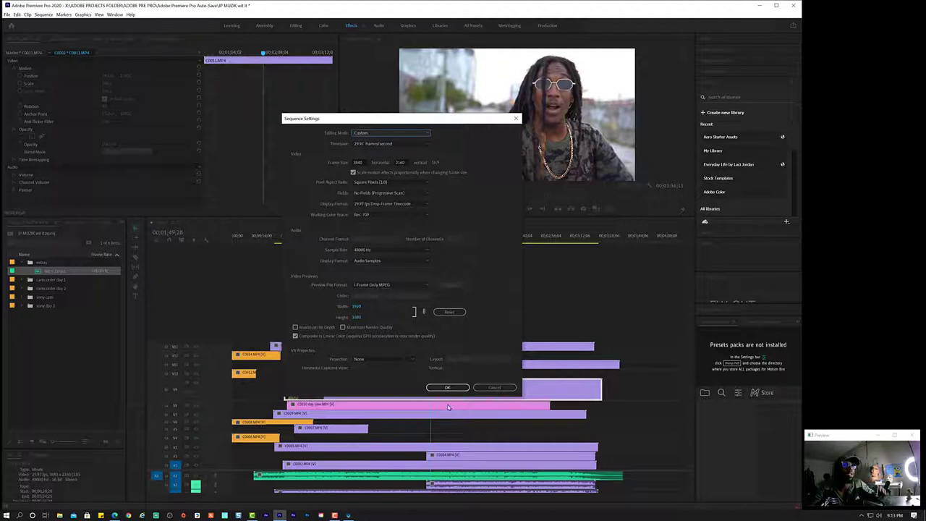
# - Close Sequence Settings, play the sequence, and toggle a track off and on to compare angles
pyautogui.click(484, 387)
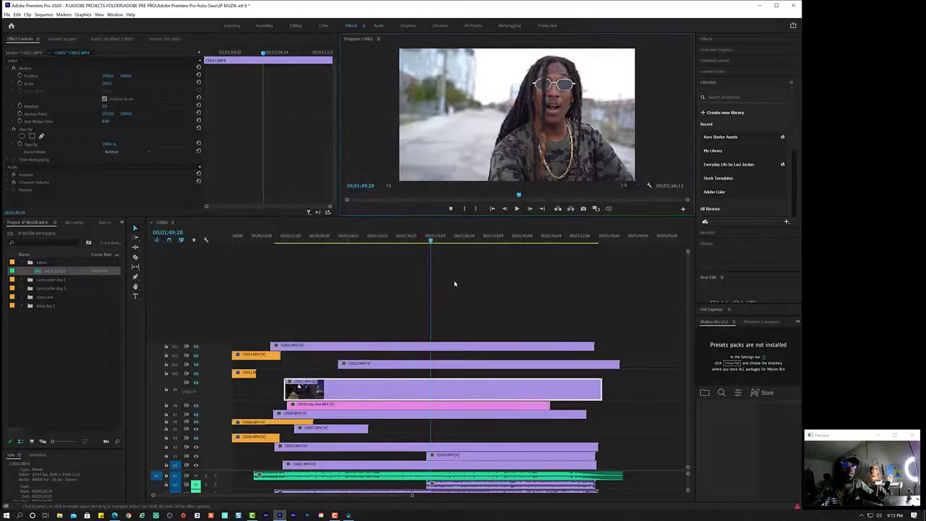
pyautogui.click(518, 209)
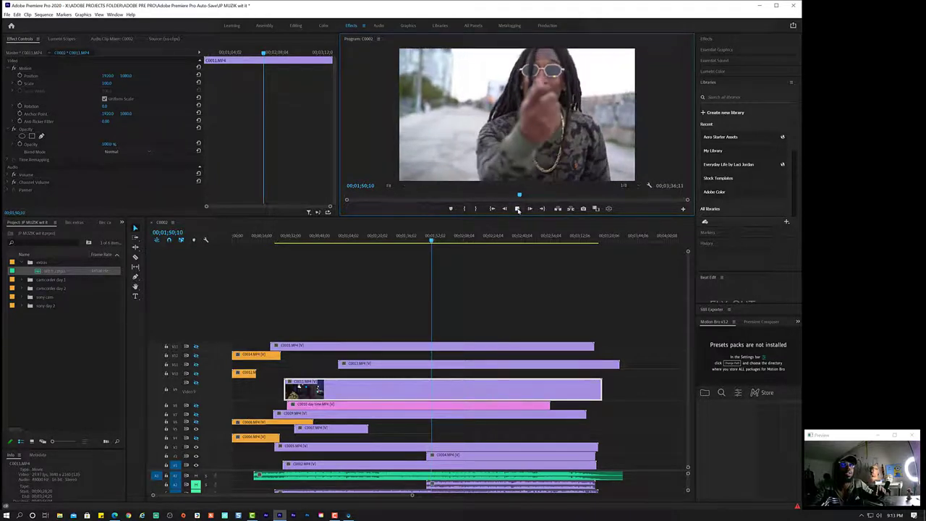
pyautogui.press('space')
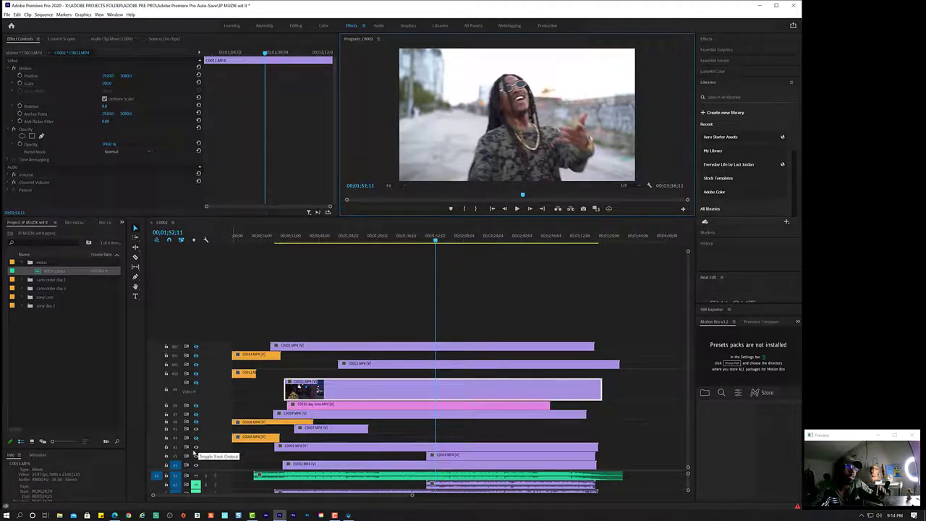
pyautogui.click(195, 456)
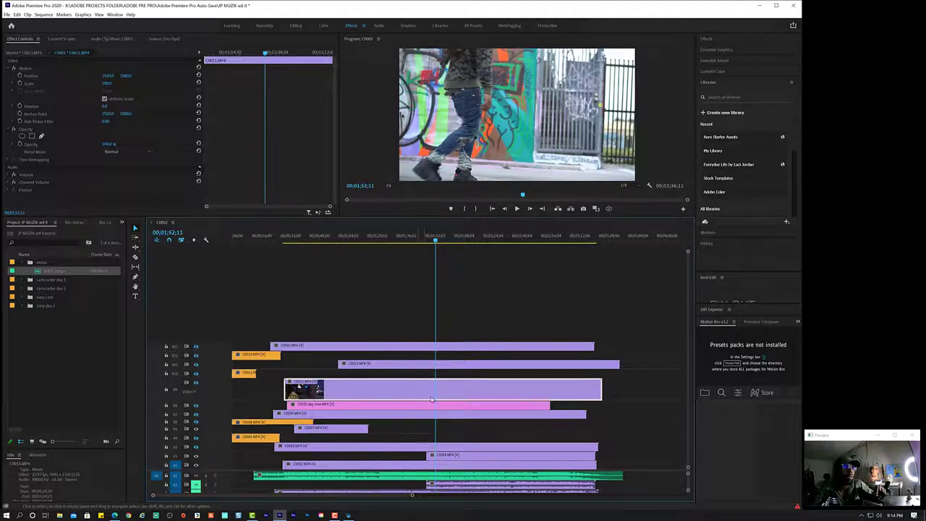
pyautogui.click(196, 448)
# - Label the C0005 clip on V2 Lavender, then hide V2 to show the graffiti-wall angle
pyautogui.rightClick(456, 448)
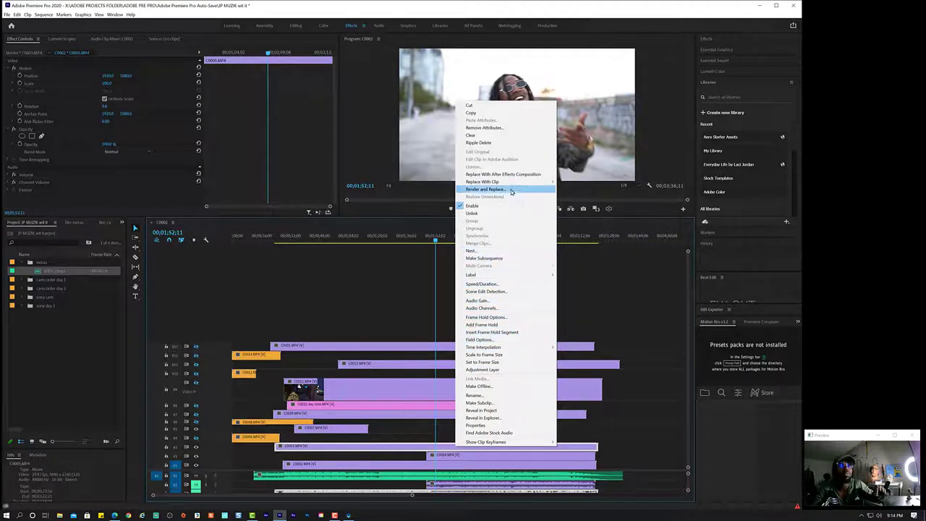
pyautogui.moveTo(510, 181)
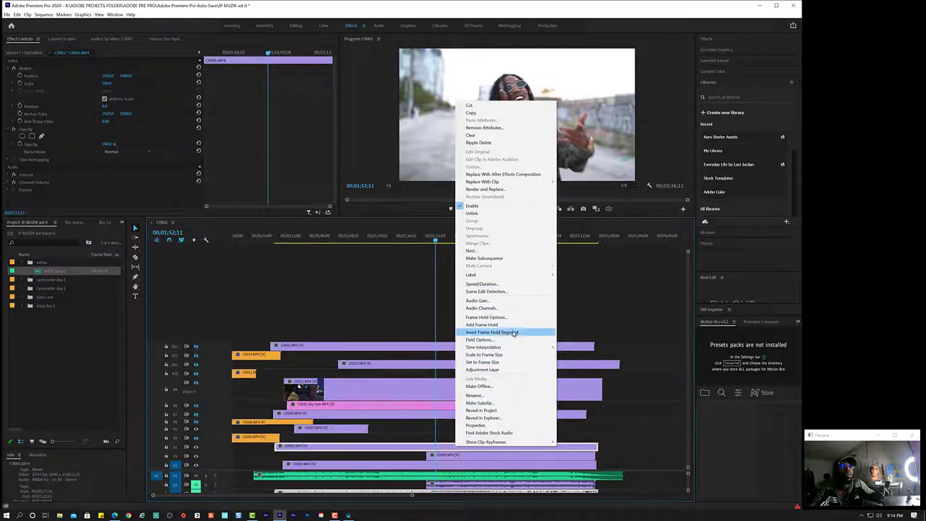
pyautogui.moveTo(524, 275)
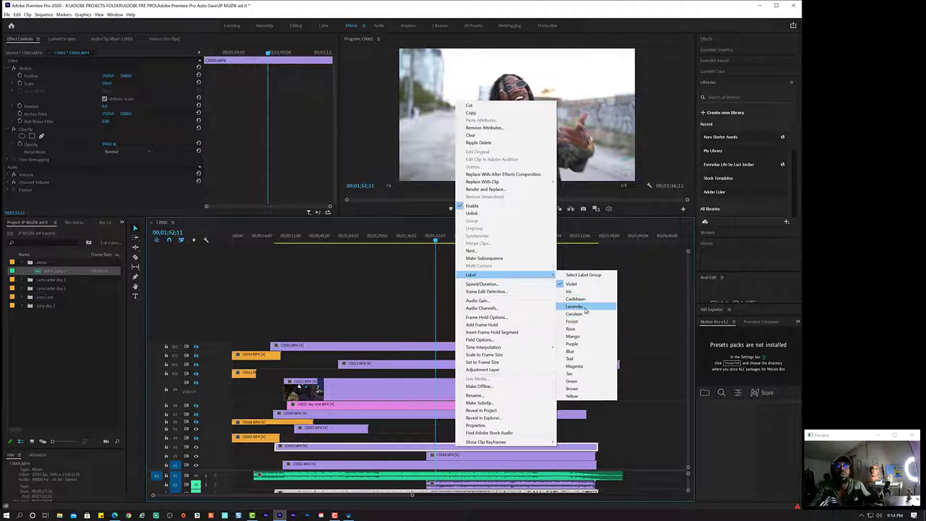
pyautogui.click(579, 306)
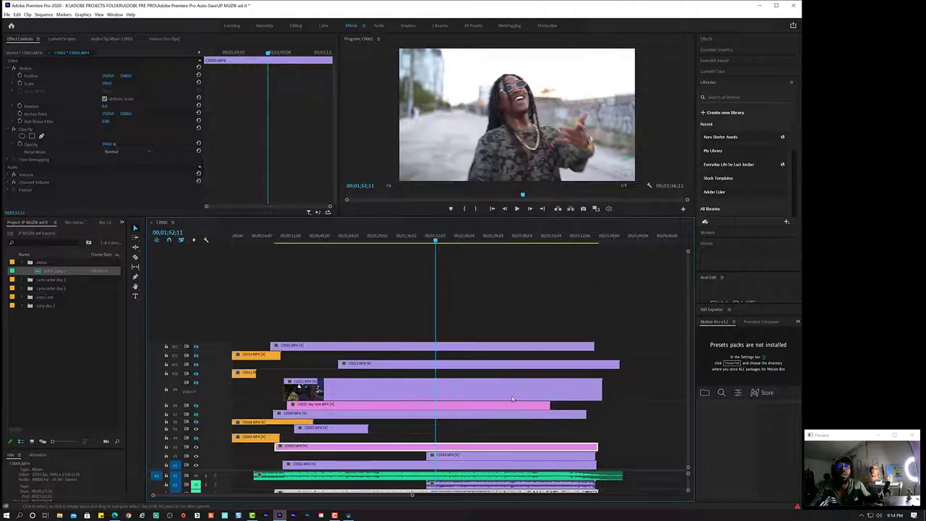
pyautogui.click(196, 447)
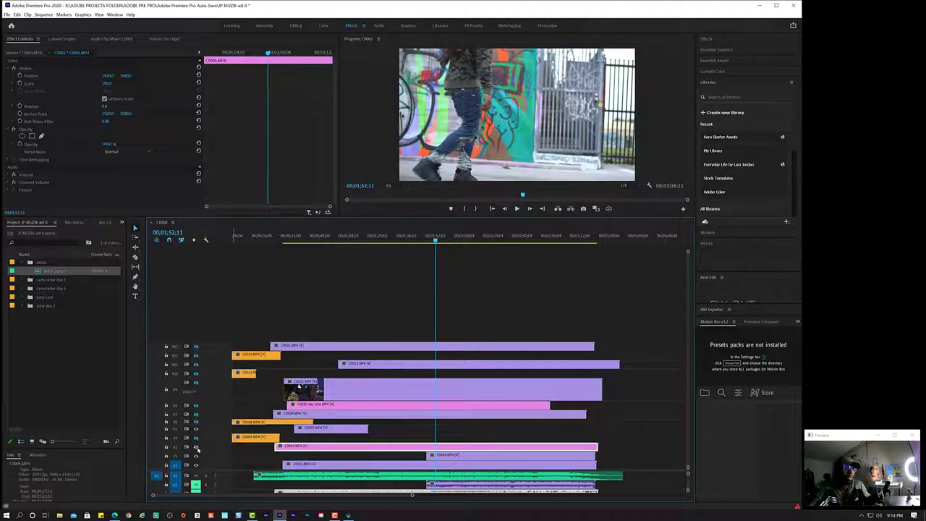
# - Move the playhead to 1:01:06 and rename clip C0007 to include 'jp full'
pyautogui.click(360, 244)
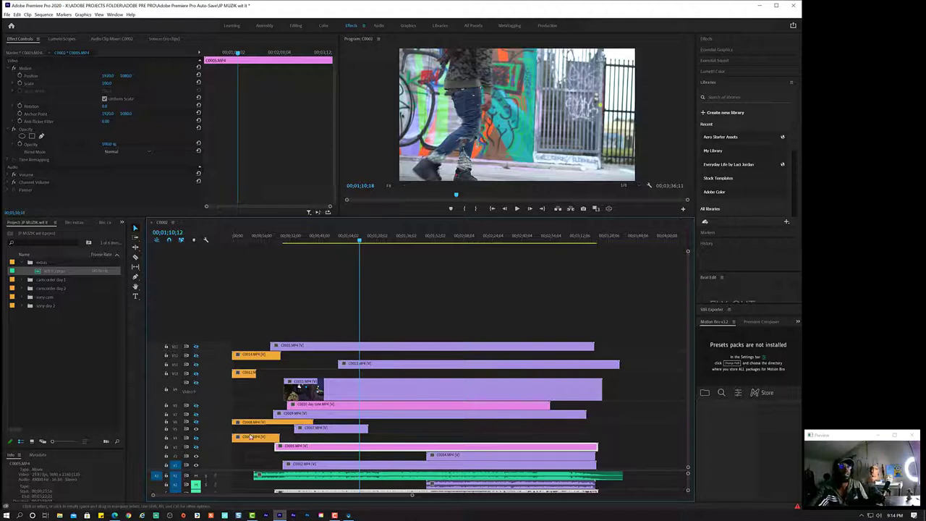
pyautogui.moveTo(356, 237); pyautogui.dragTo(343, 237)
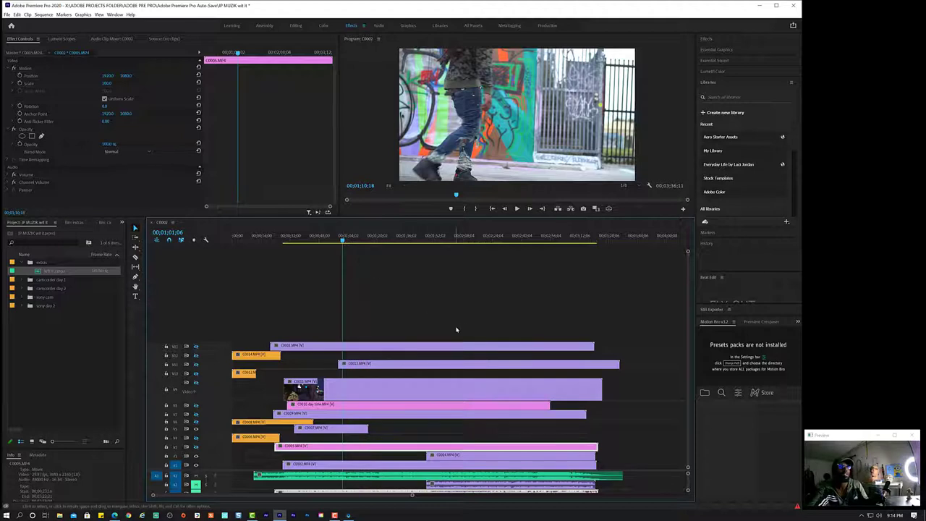
pyautogui.scroll(-2, 464, 327)
pyautogui.scroll(2, 463, 327)
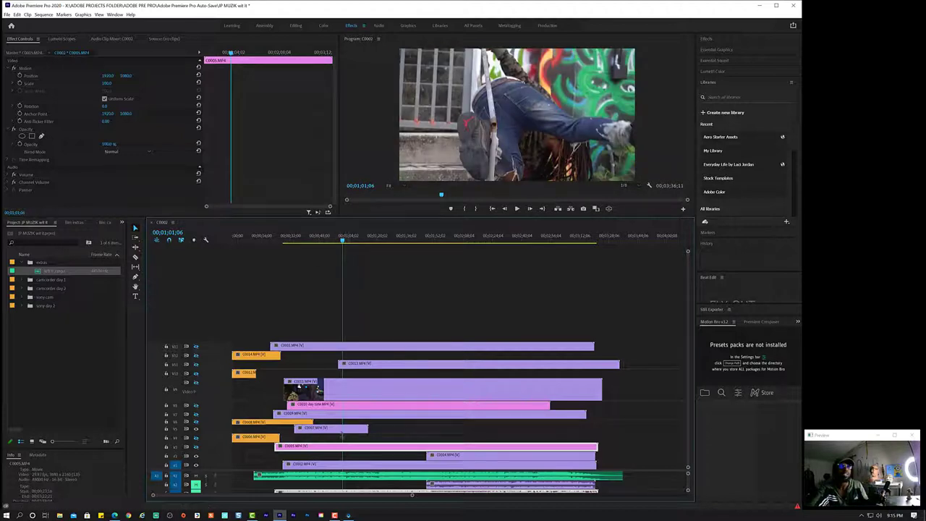
pyautogui.rightClick(342, 433)
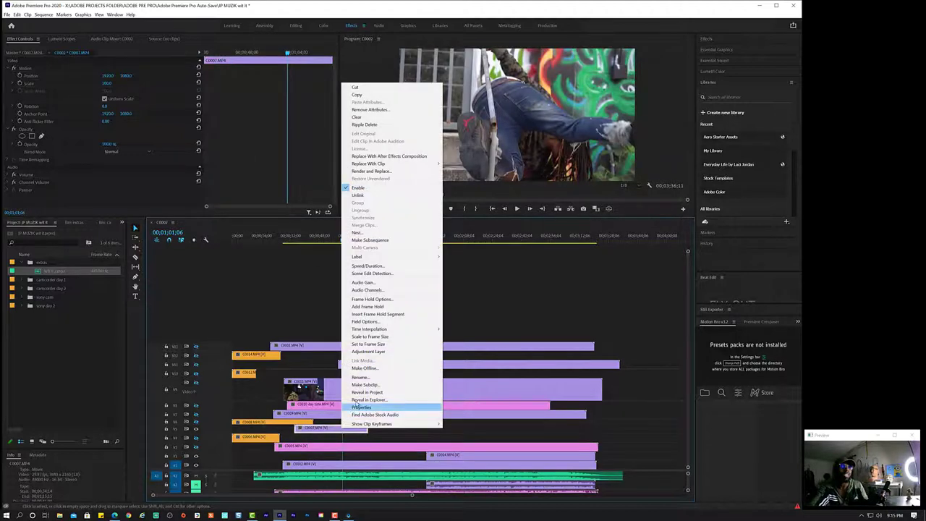
pyautogui.click(363, 377)
pyautogui.write('C0007 jp bcb.MP4')
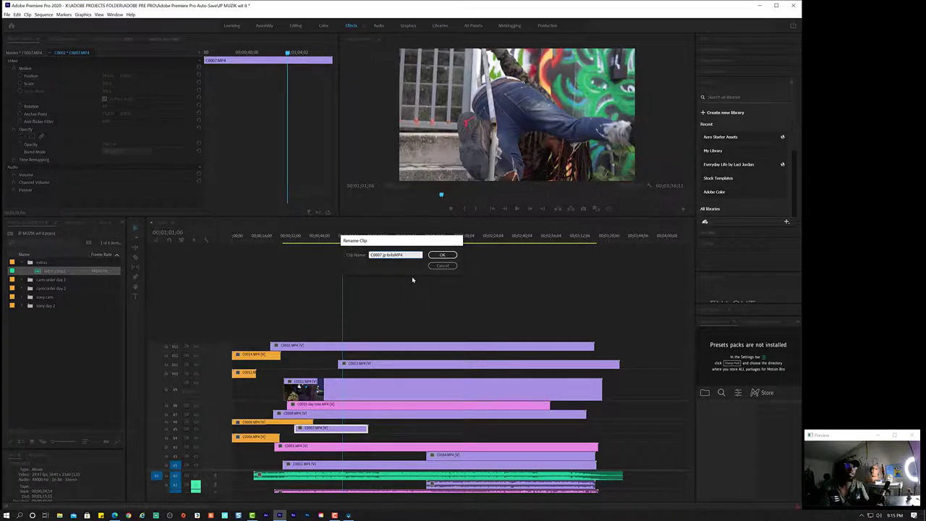
pyautogui.press('Return')
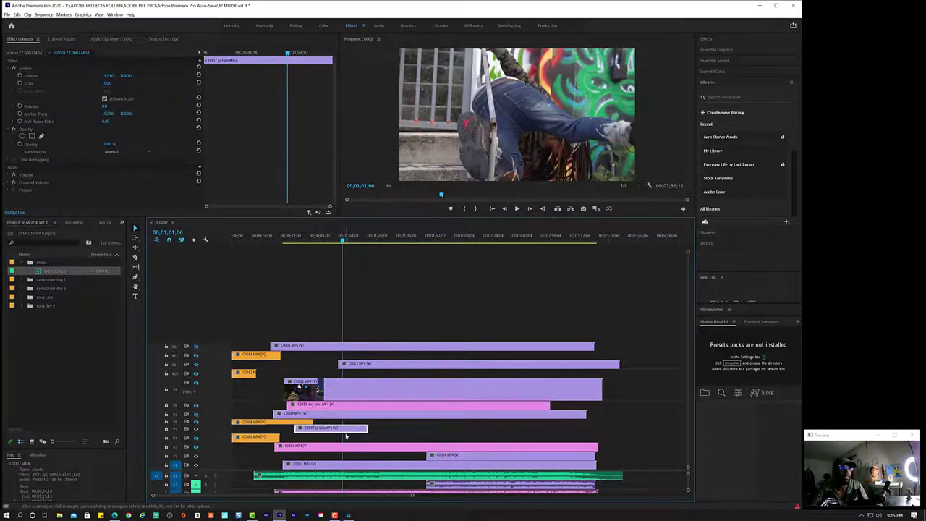
pyautogui.rightClick(351, 432)
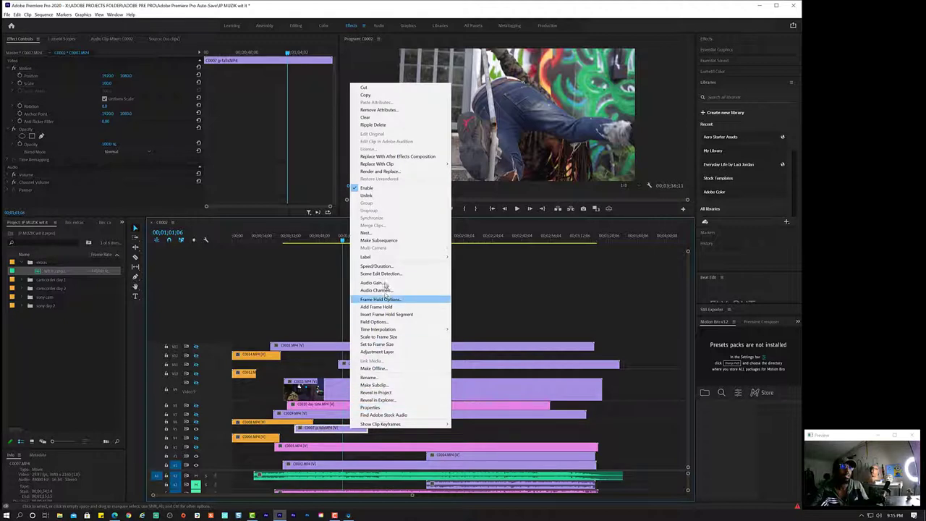
# - Label the C0007 jp full clip Lavender and preview the section with a track toggled off
pyautogui.moveTo(390, 257)
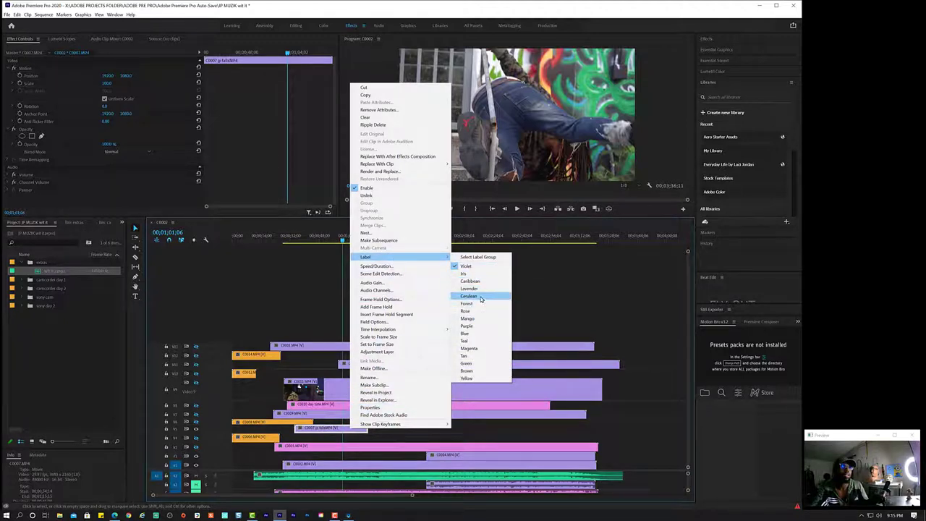
pyautogui.click(483, 290)
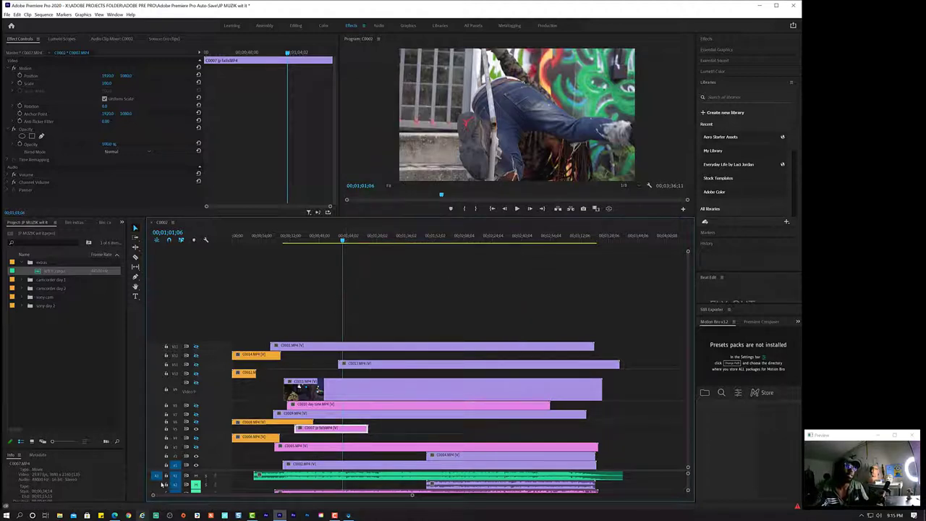
pyautogui.click(195, 430)
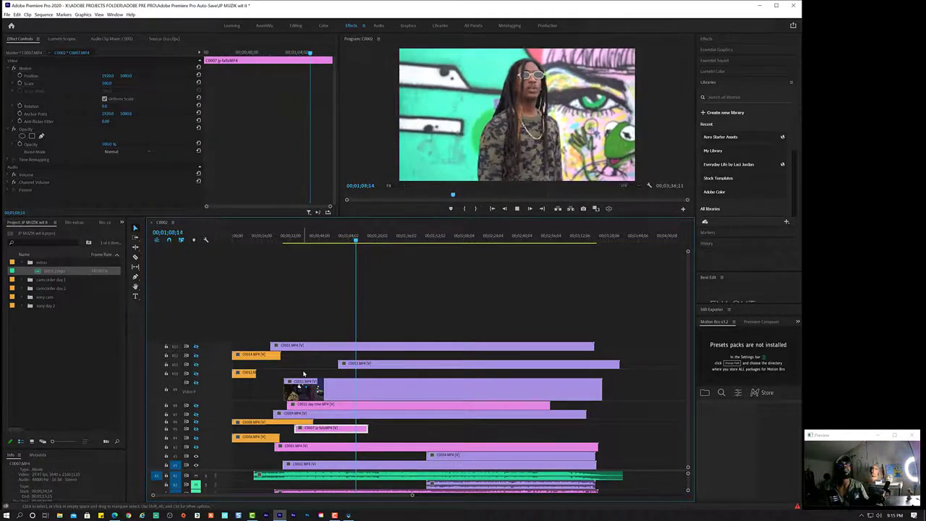
pyautogui.press('space')
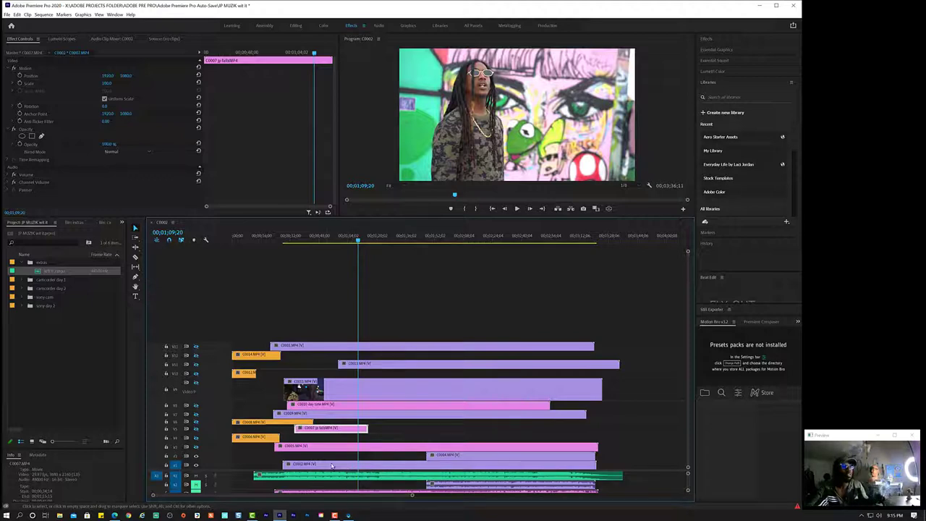
pyautogui.click(364, 467)
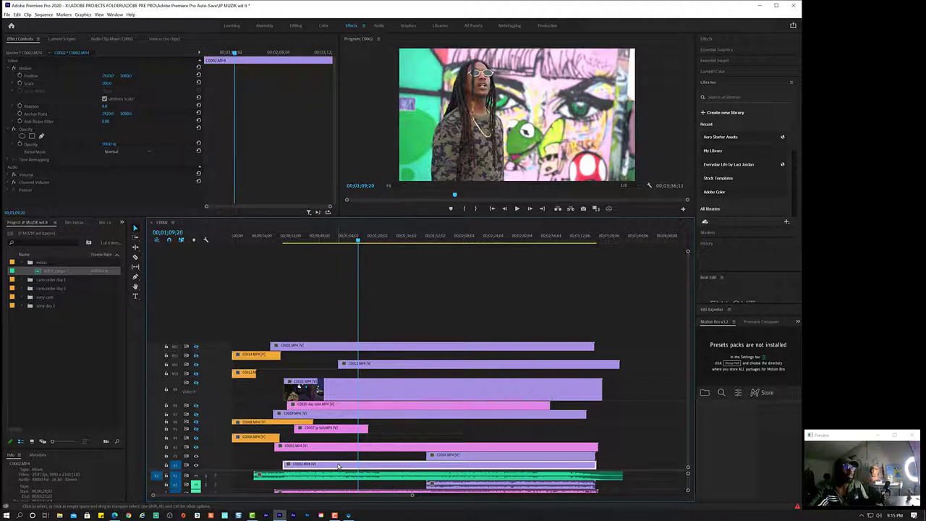
# - Give the C0002 clip on V1 the matching label colour and play the sequence to 00;01;59;04
pyautogui.rightClick(338, 465)
pyautogui.moveTo(378, 295)
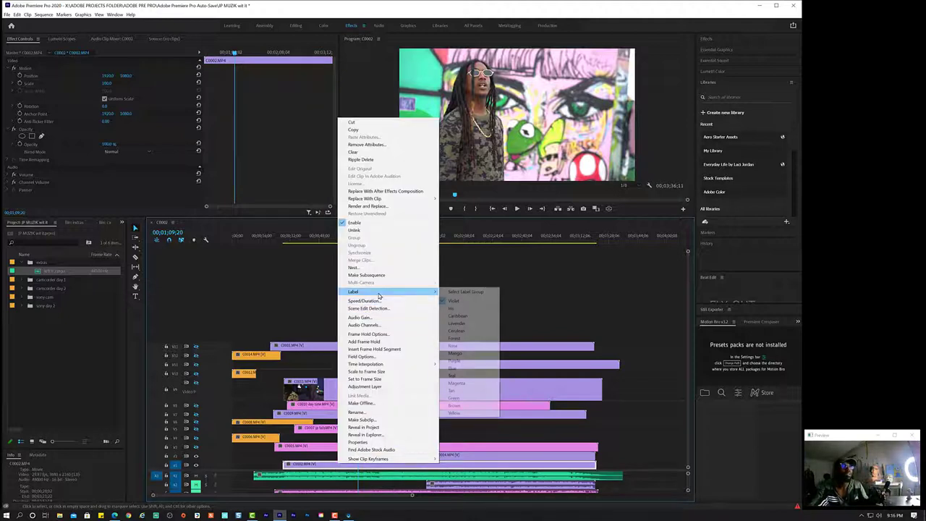
pyautogui.click(460, 324)
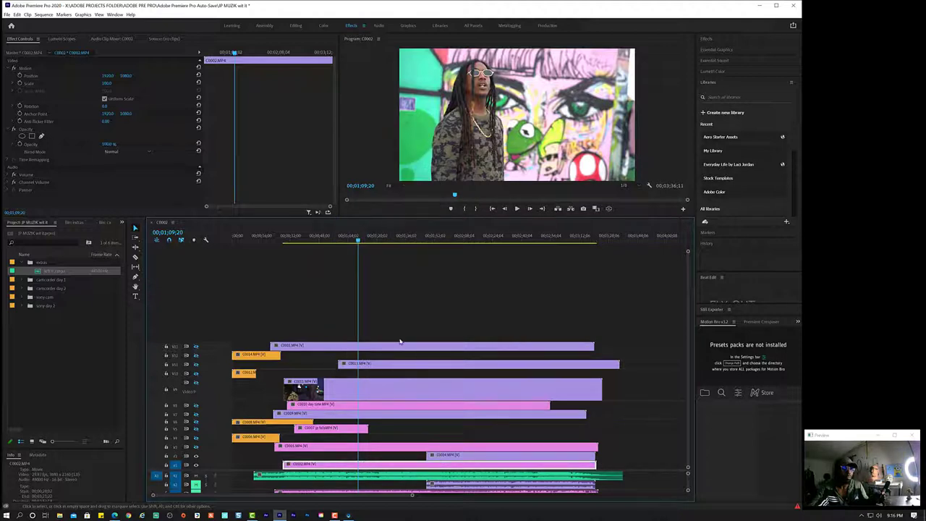
pyautogui.press('space')
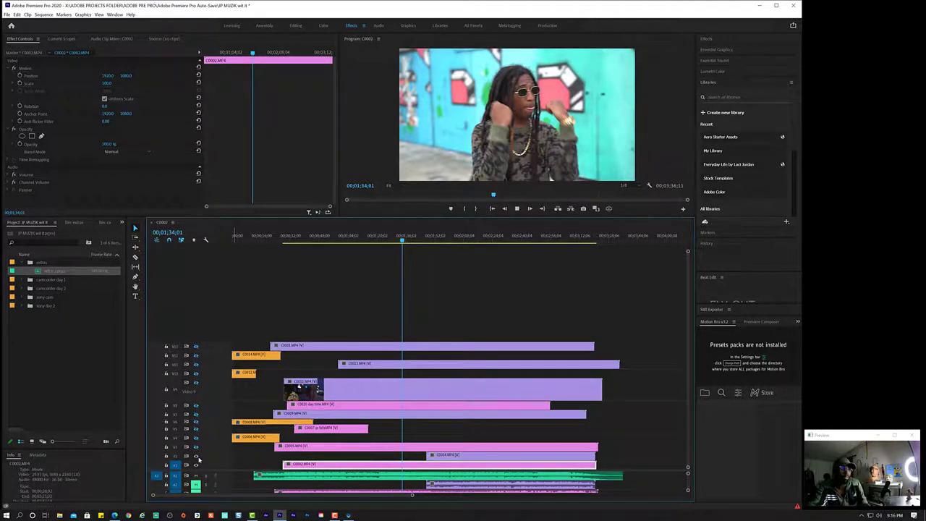
pyautogui.press('space')
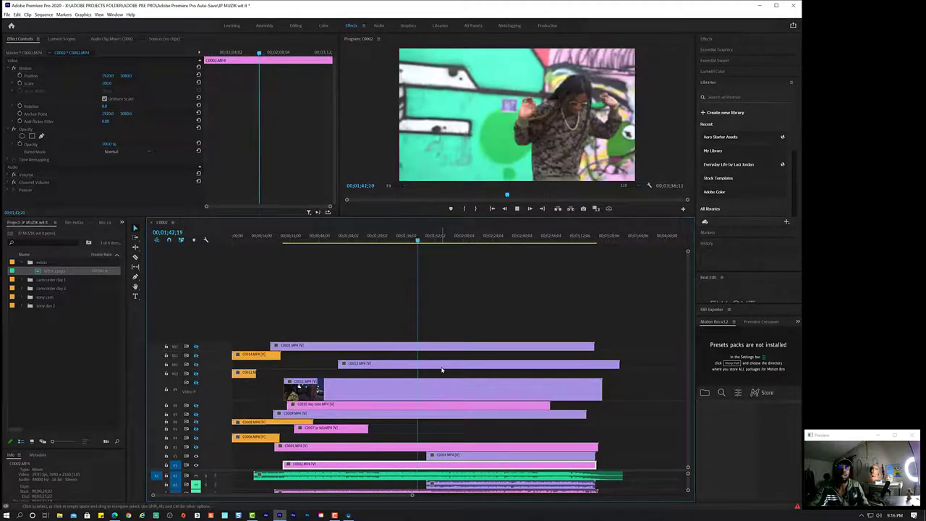
pyautogui.press('space')
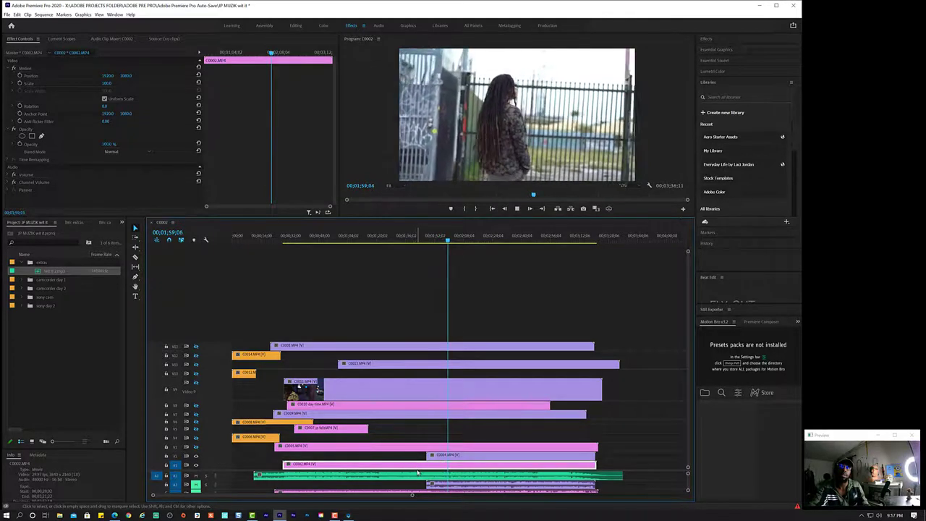
# - Label clip C0004 Lavender and stop playback
pyautogui.click(466, 456)
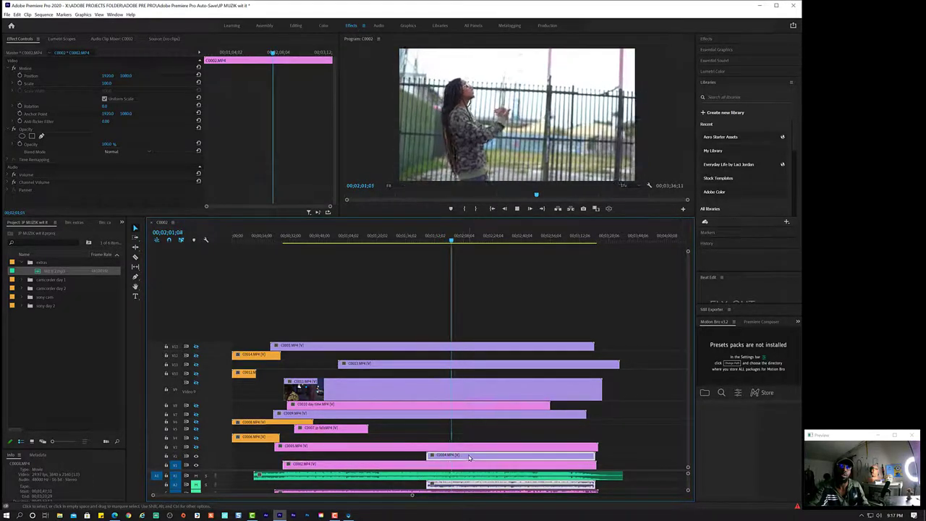
pyautogui.rightClick(468, 455)
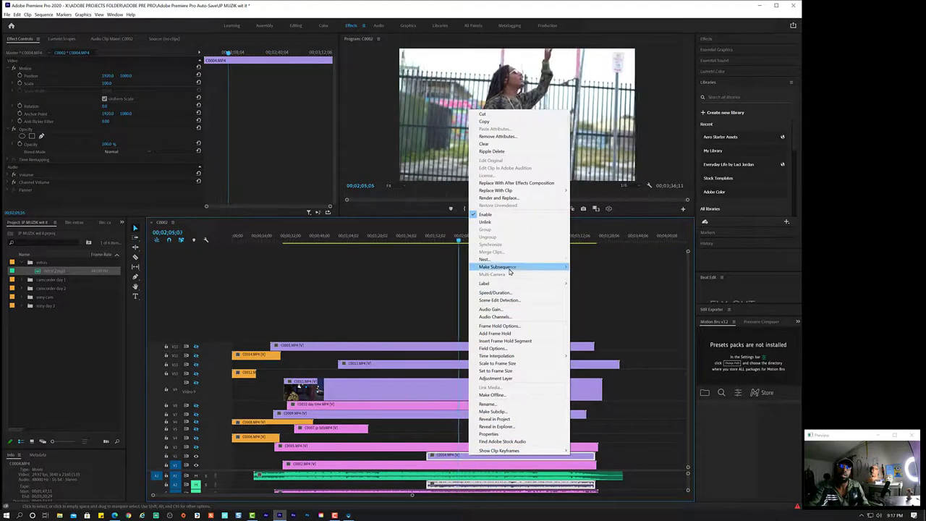
pyautogui.moveTo(565, 285)
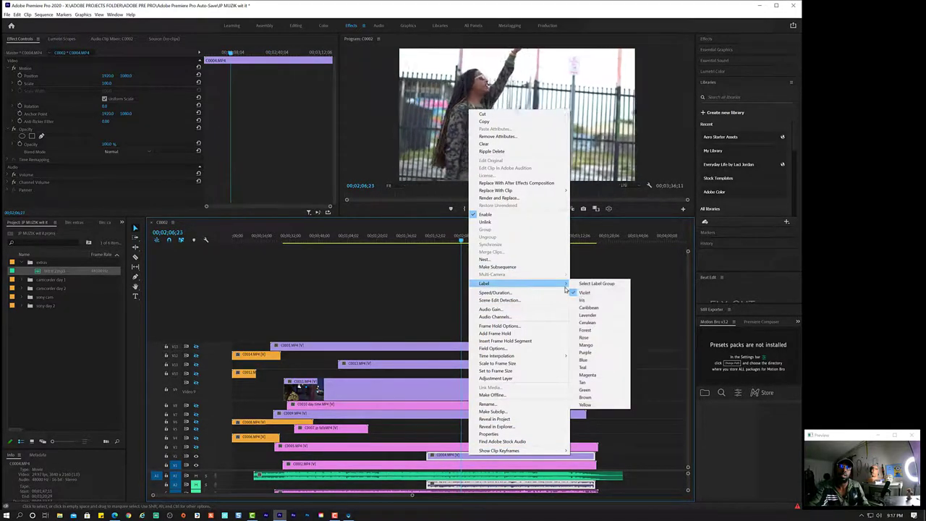
pyautogui.click(601, 315)
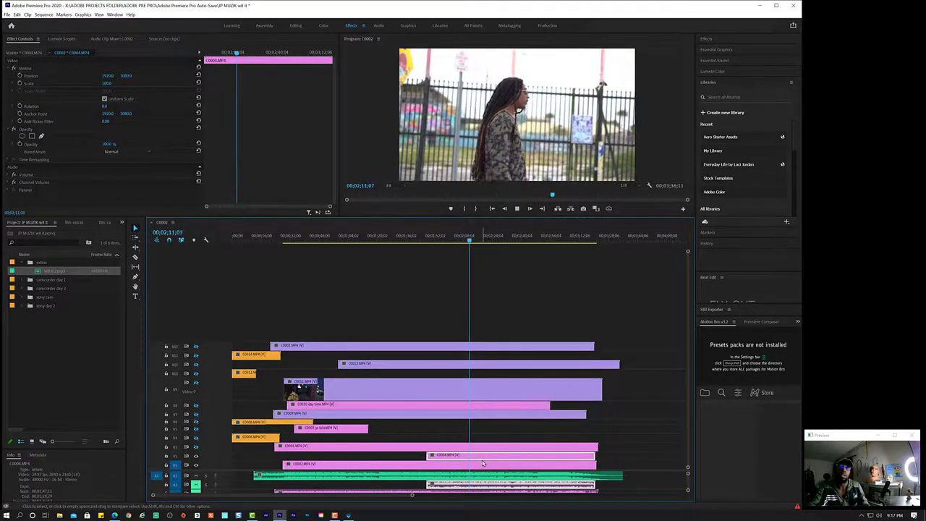
pyautogui.press('space')
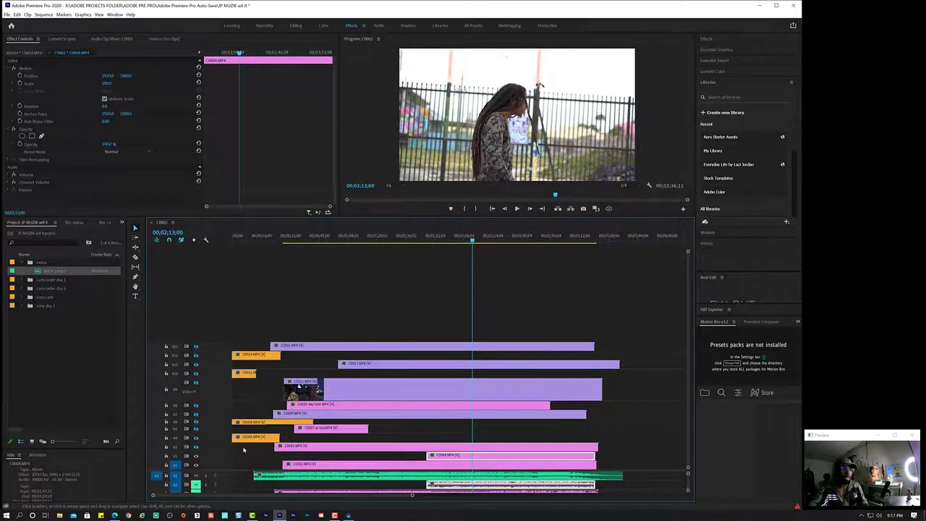
# - Toggle track outputs so the stairs-and-graffiti shot shows in the Program Monitor
pyautogui.click(196, 458)
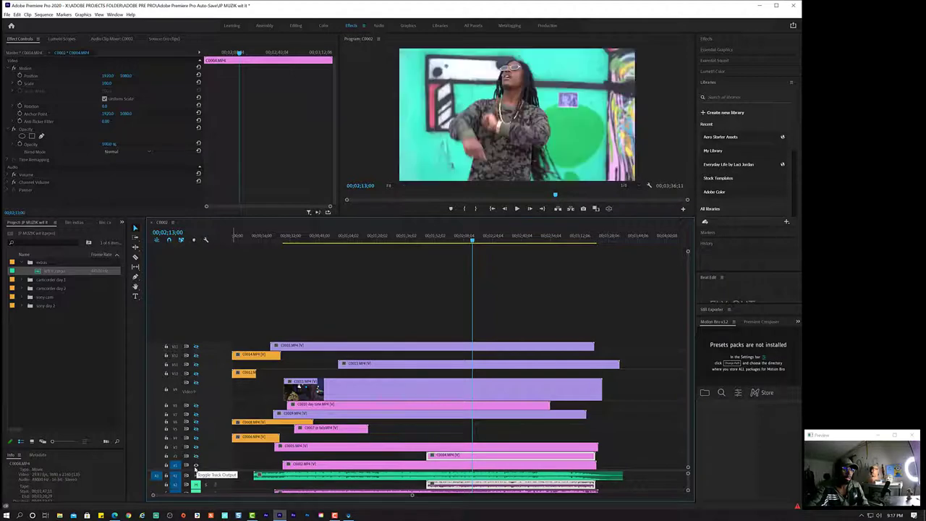
pyautogui.click(195, 466)
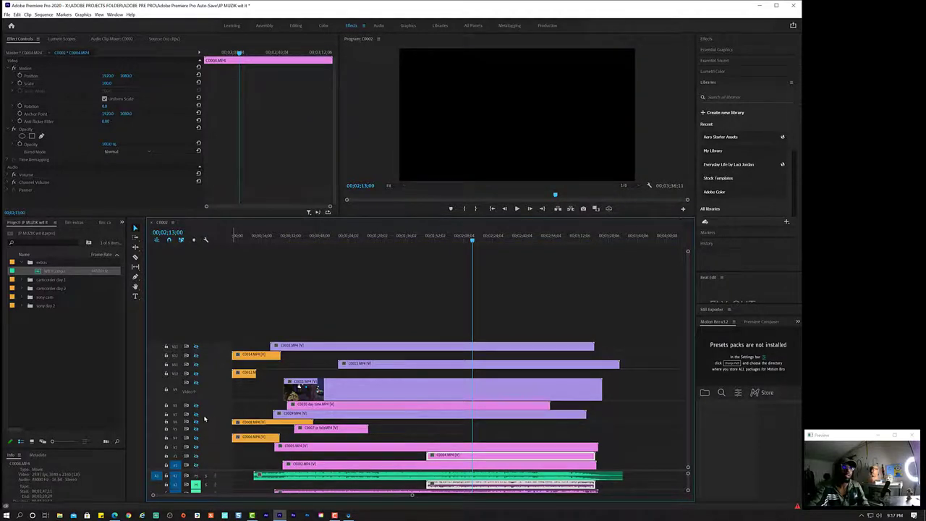
pyautogui.click(196, 418)
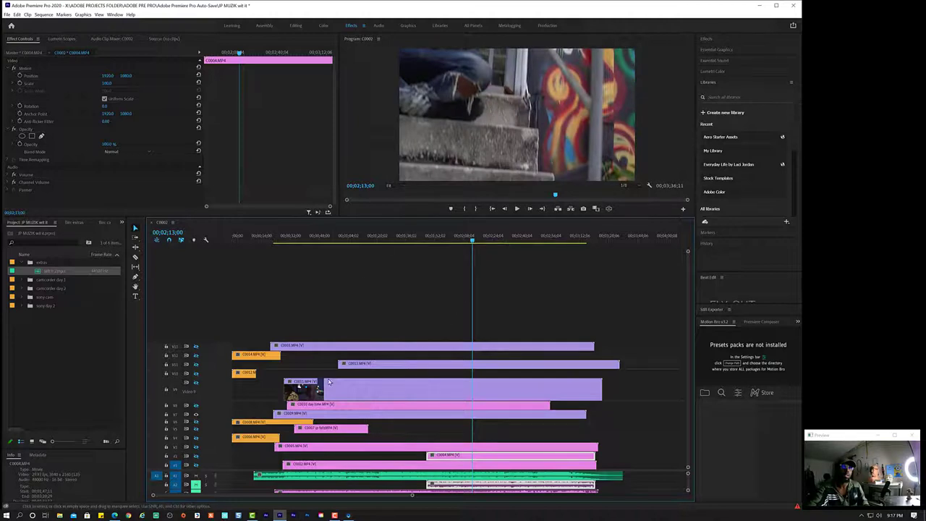
# - Rename the C0009 clip to 'C0009sitting on stairs.MP4'
pyautogui.click(307, 416)
pyautogui.rightClick(313, 417)
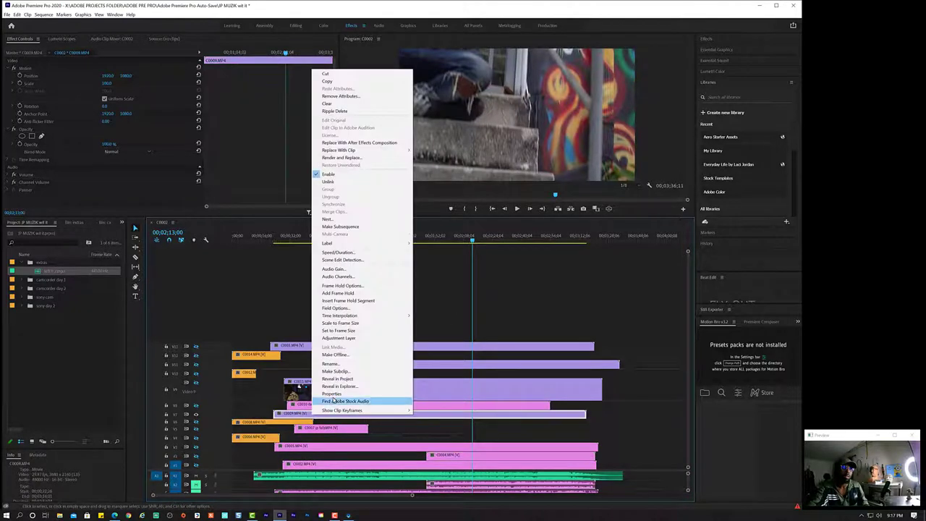
pyautogui.click(344, 364)
pyautogui.write('C0009sitting on stairs.MP4')
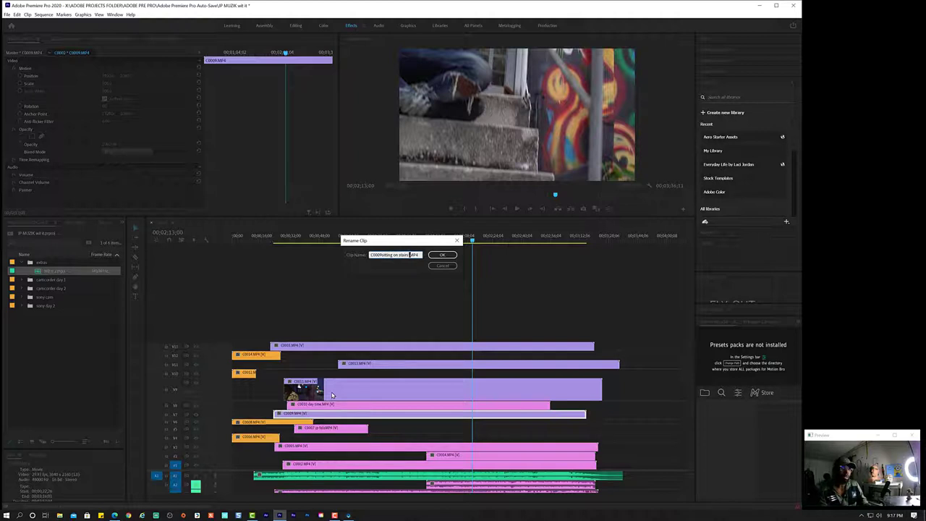
pyautogui.press('Return')
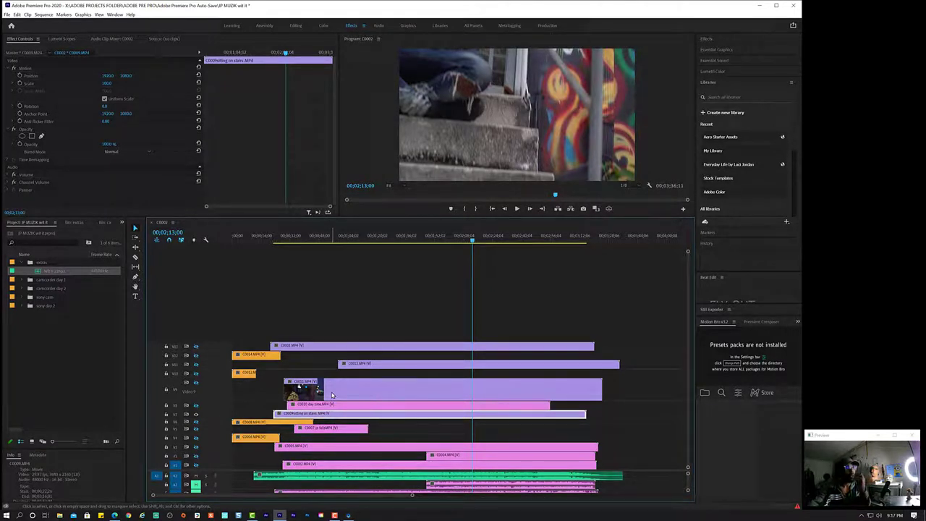
# - Apply the Lavender label to the stairs clip and toggle the V7 track output off and on
pyautogui.rightClick(371, 416)
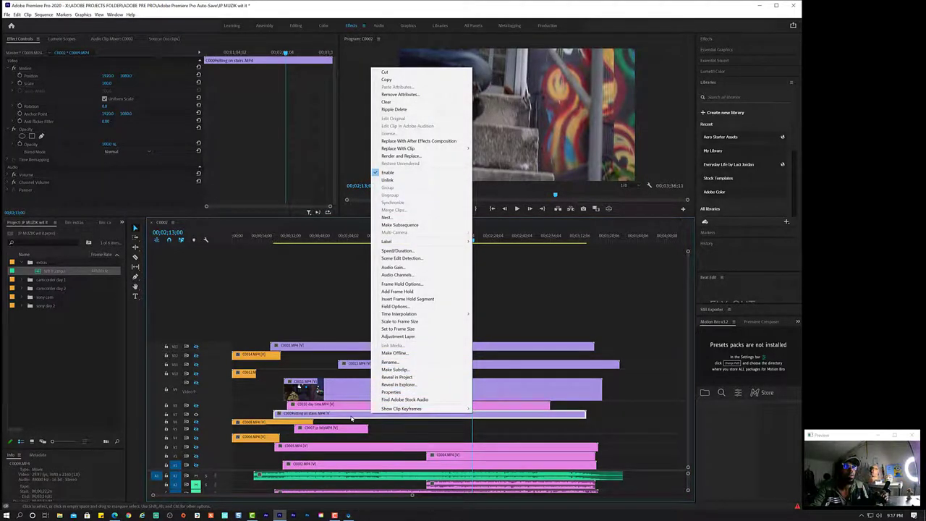
pyautogui.moveTo(436, 243)
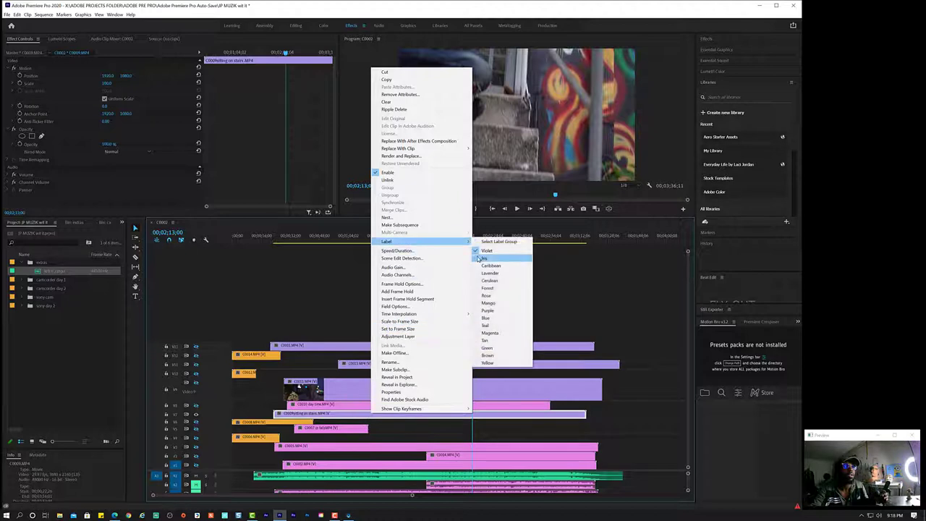
pyautogui.click(505, 278)
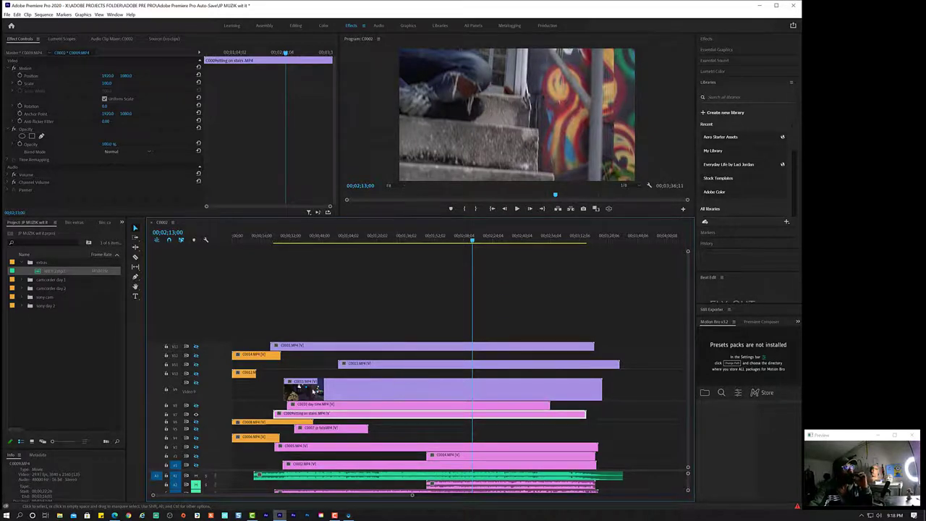
pyautogui.click(195, 415)
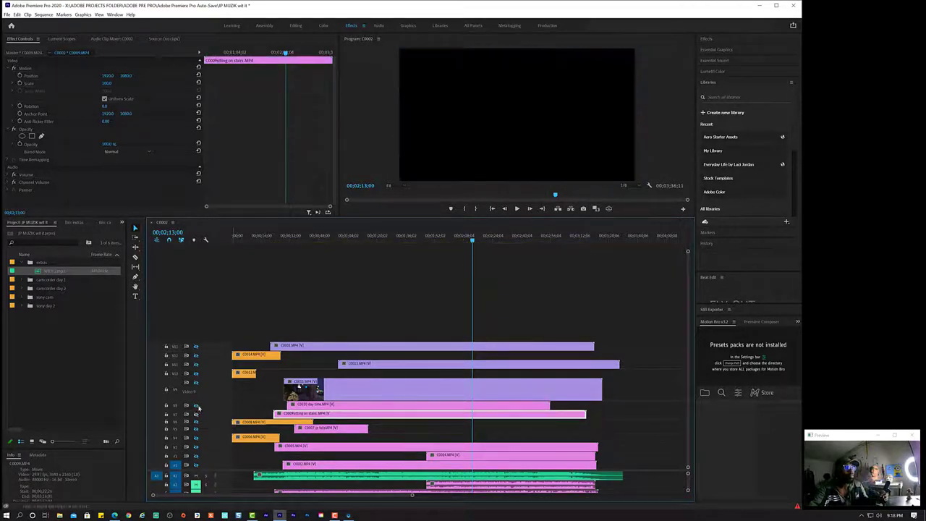
pyautogui.click(196, 406)
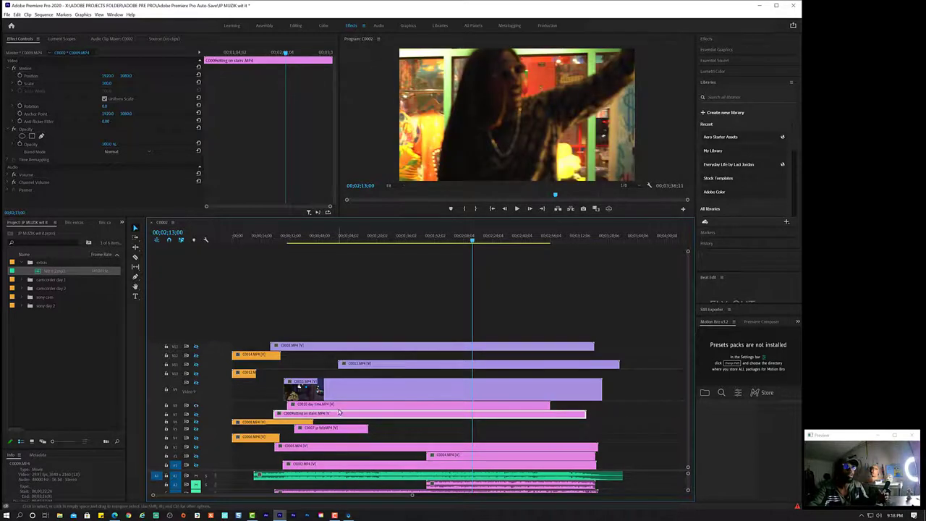
# - Label the C0010 day time clip Violet
pyautogui.click(347, 406)
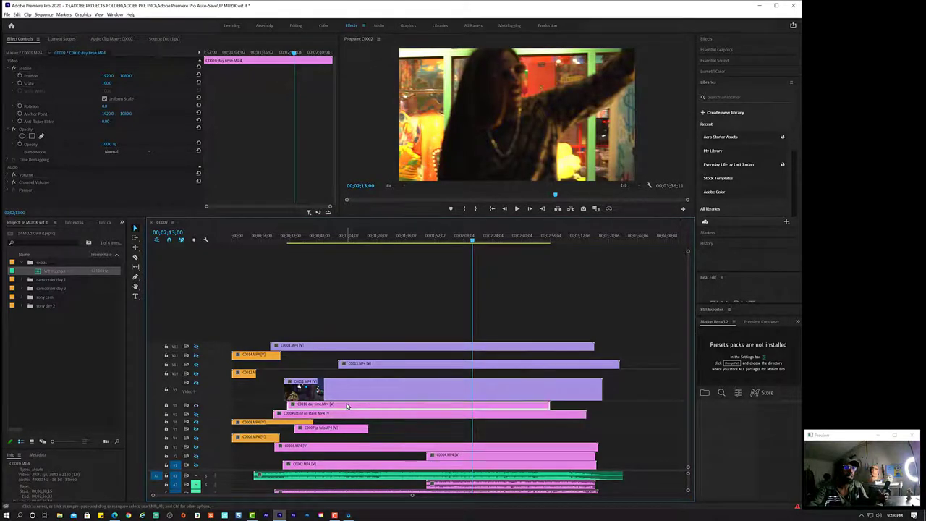
pyautogui.rightClick(353, 407)
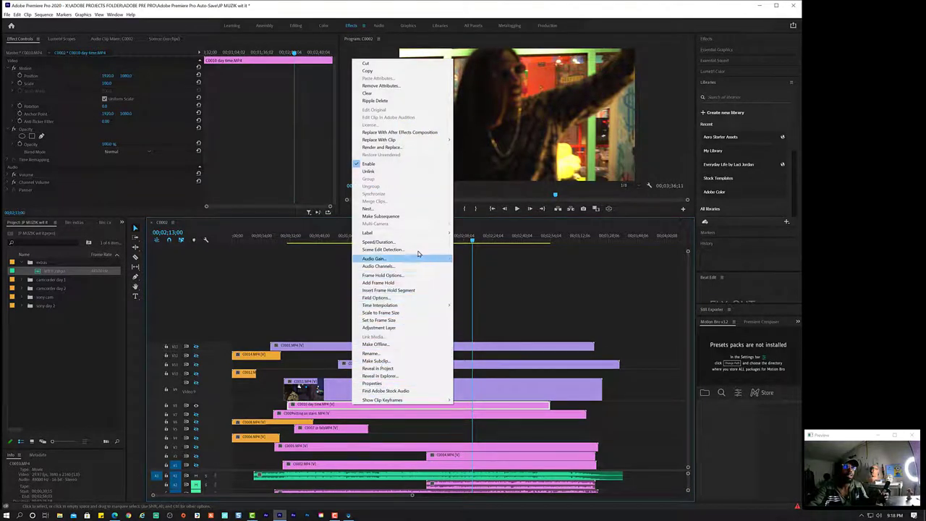
pyautogui.moveTo(452, 234)
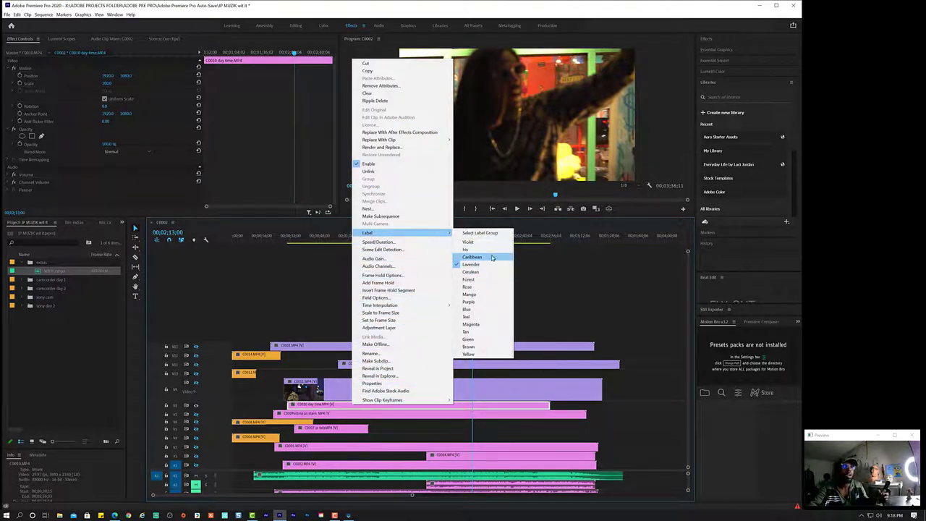
pyautogui.click(469, 242)
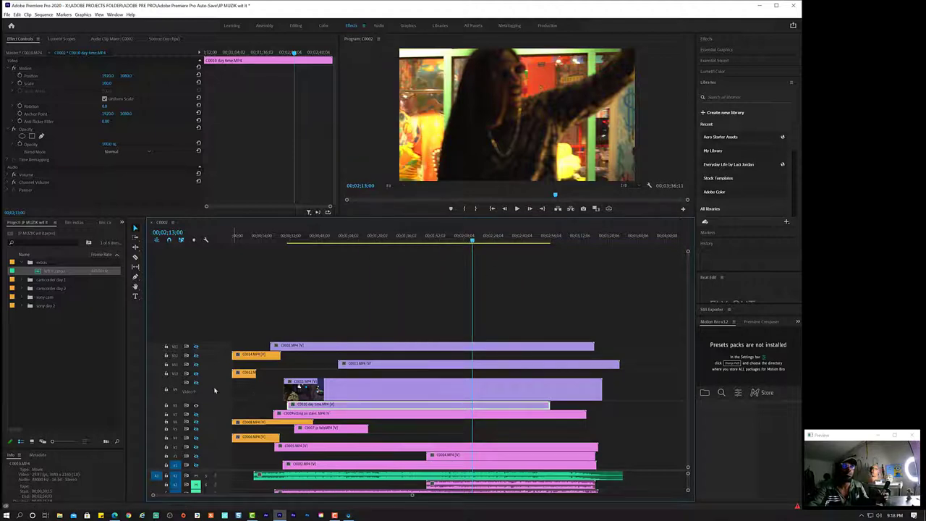
# - Select C0011 and toggle the V9 and V8 outputs to preview it alone, then deselect
pyautogui.click(424, 387)
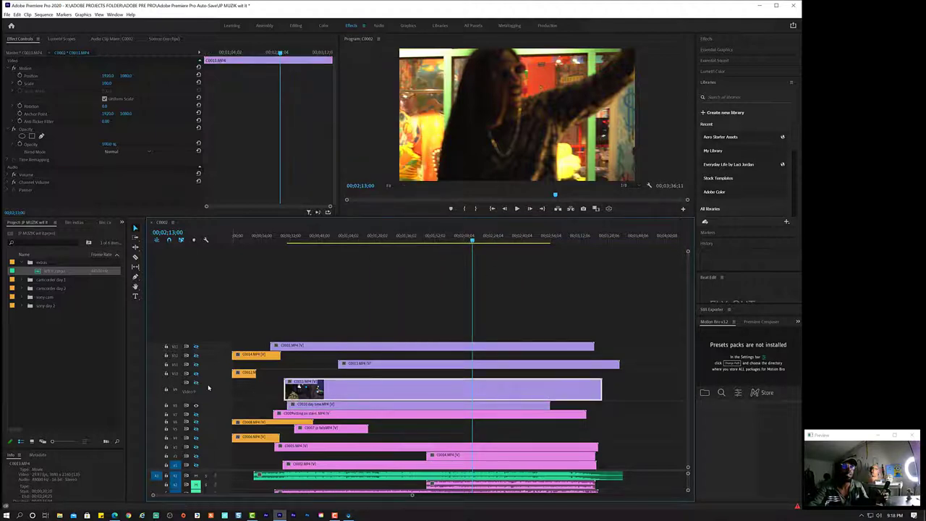
pyautogui.click(196, 383)
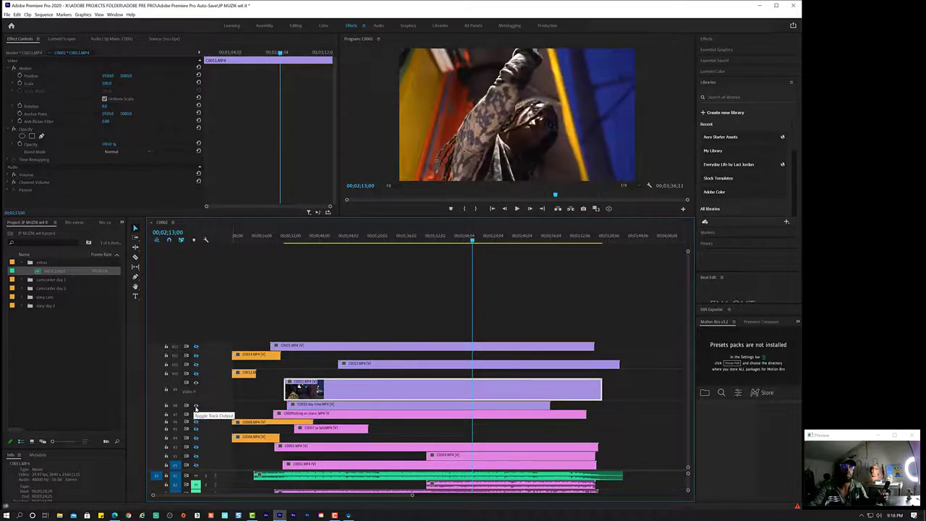
pyautogui.click(196, 406)
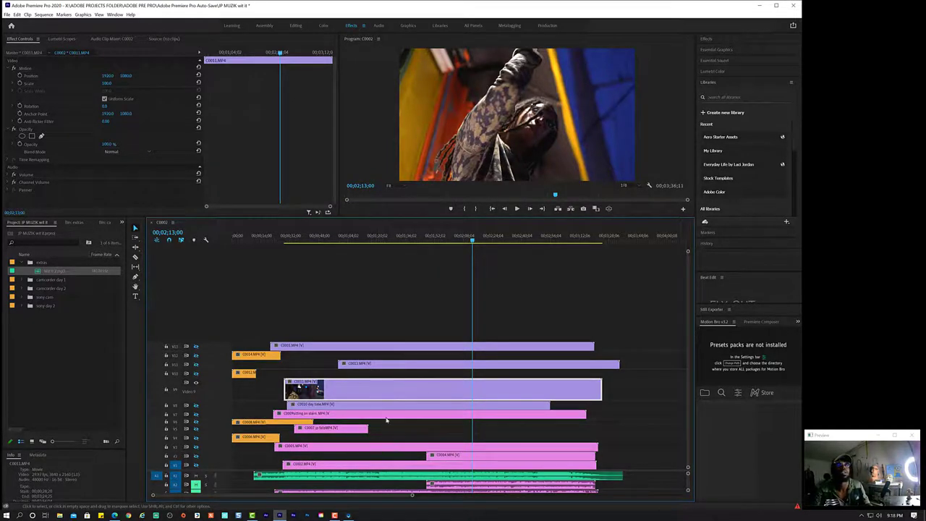
pyautogui.rightClick(450, 388)
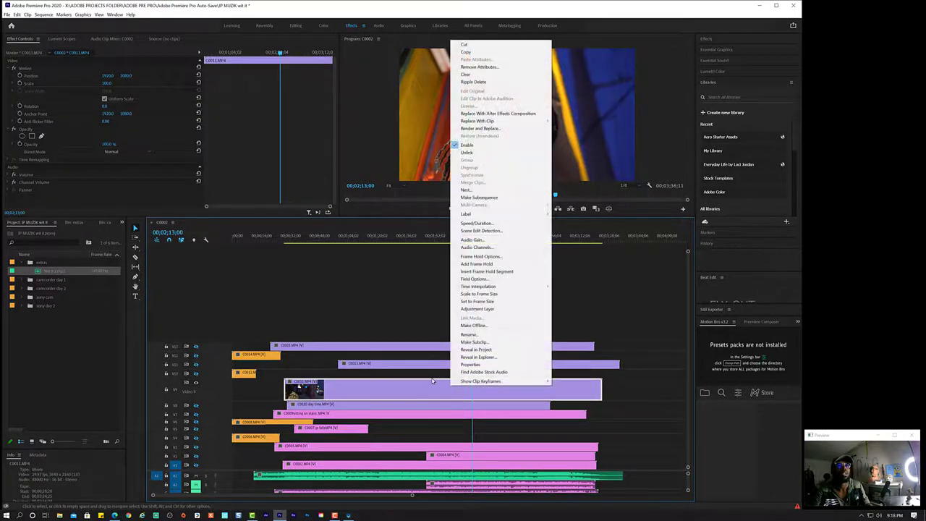
pyautogui.click(432, 239)
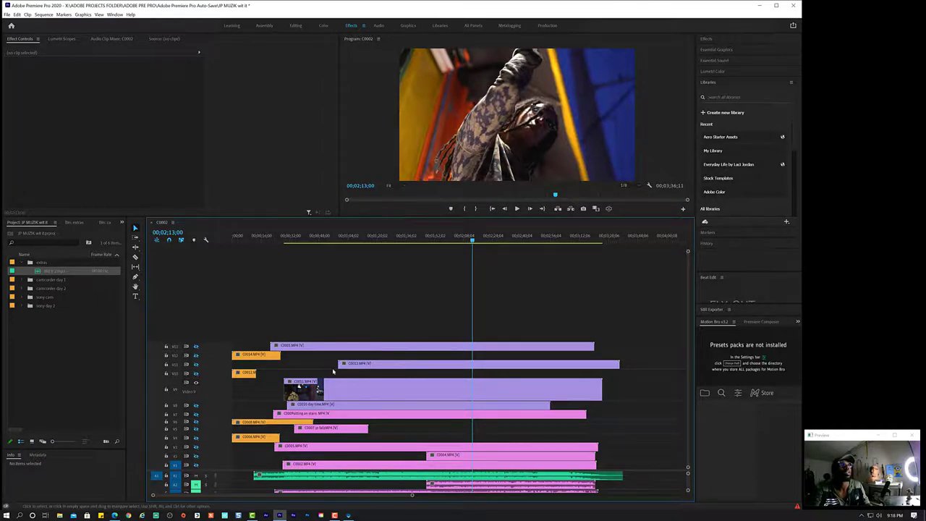
# - Move the playhead to 00;01;18;00 and toggle track outputs to reveal the sunglasses close-up
pyautogui.click(391, 464)
pyautogui.moveTo(390, 241); pyautogui.dragTo(373, 242)
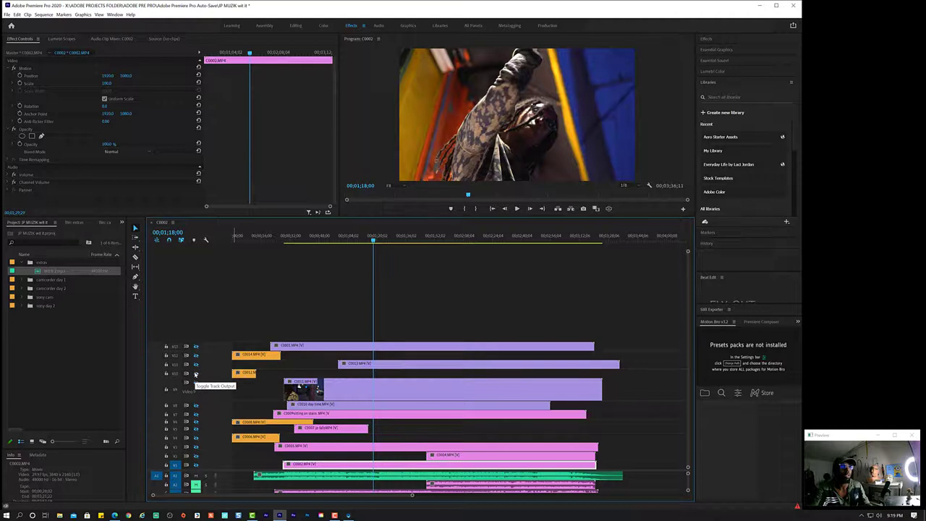
pyautogui.click(195, 365)
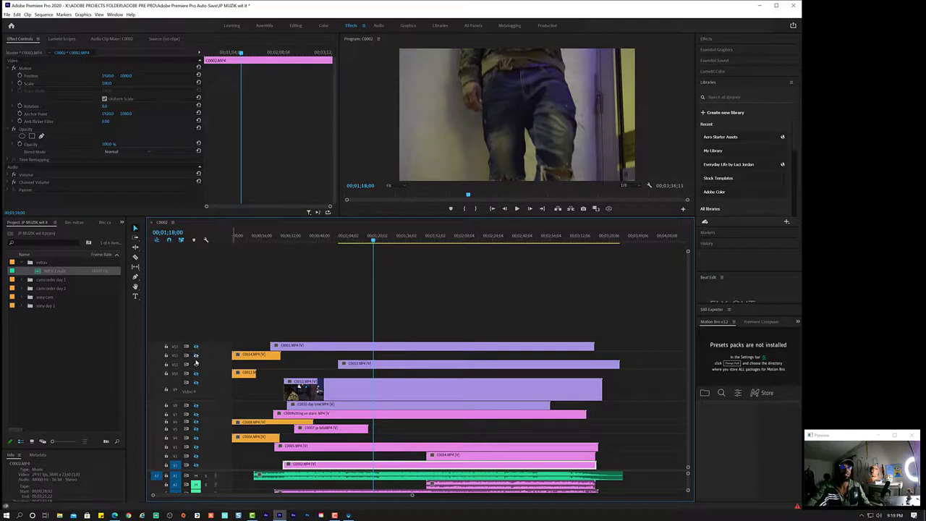
pyautogui.click(195, 365)
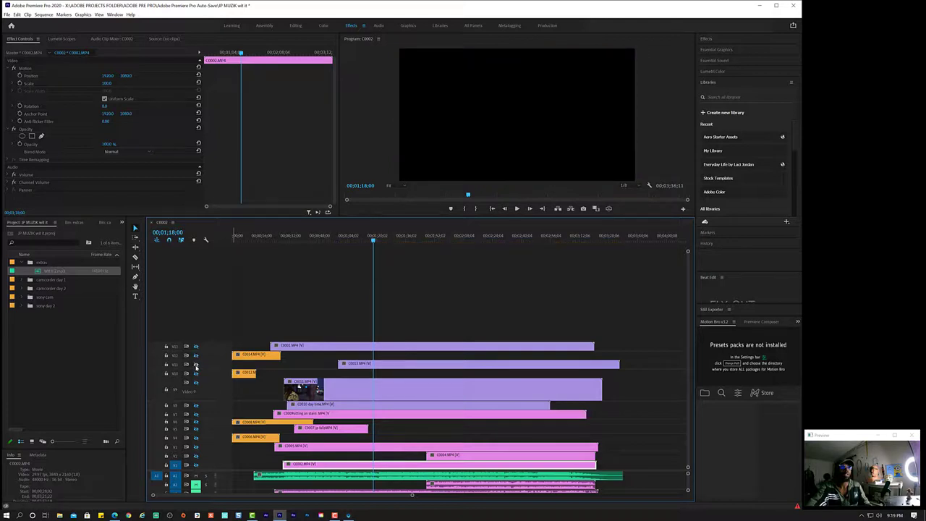
pyautogui.click(195, 383)
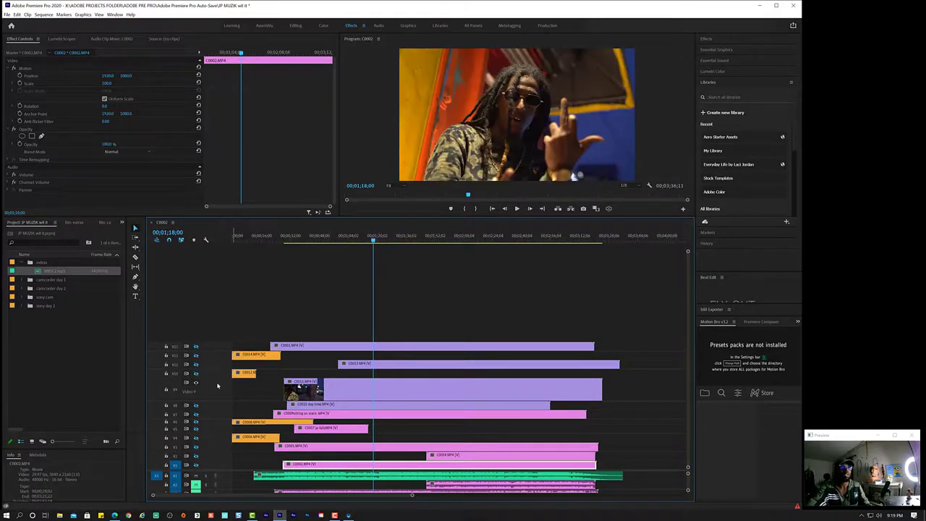
# - Switch the Program Monitor playback resolution from 1/8 to Full
pyautogui.click(626, 186)
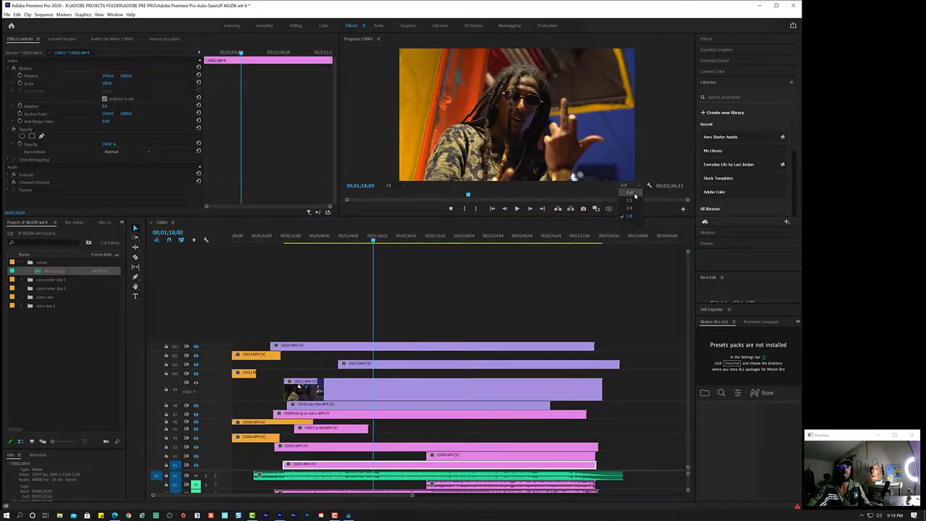
pyautogui.click(634, 193)
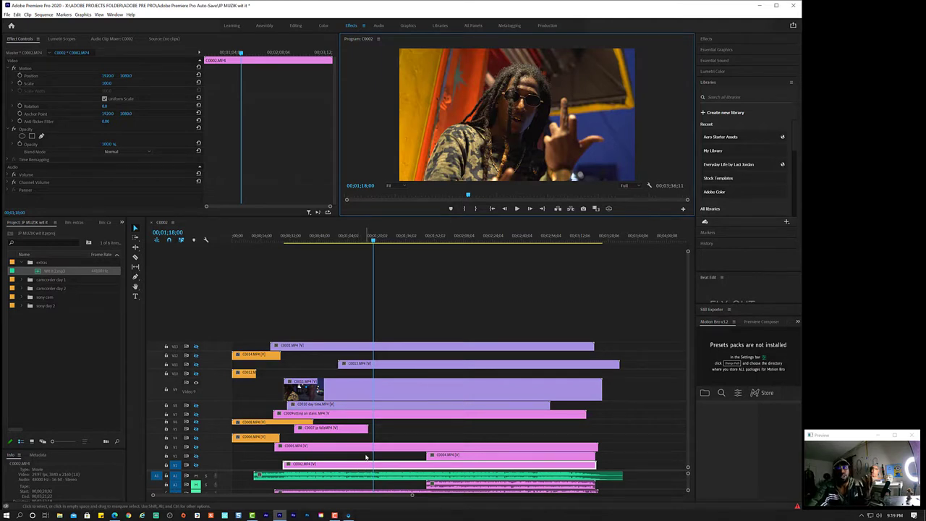
pyautogui.moveTo(348, 515)
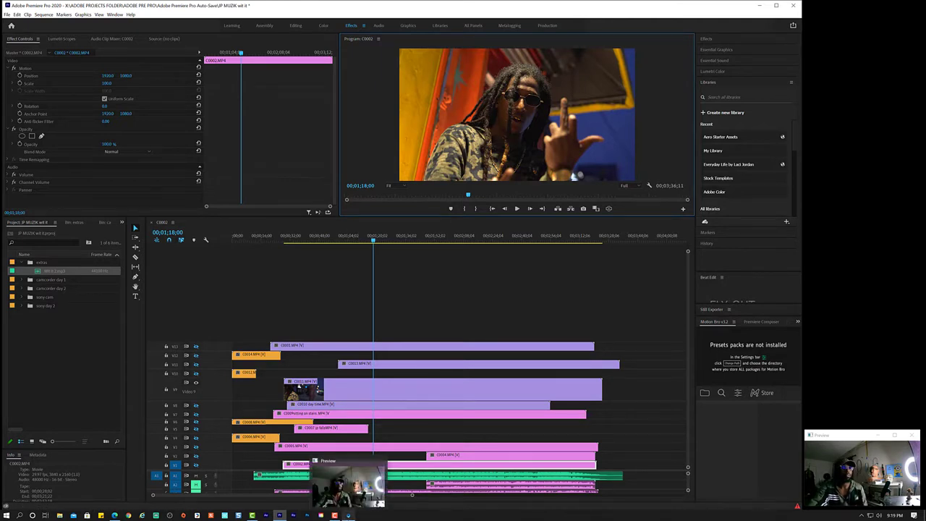